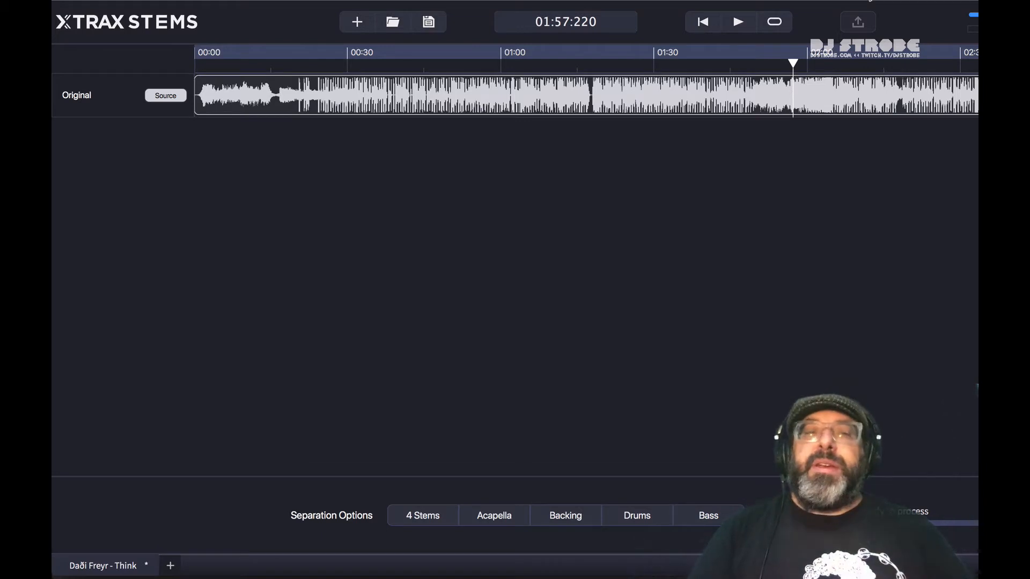
Separate the loaded song into vocals, drums, bass and other using the 4 Stems option.
click(363, 63)
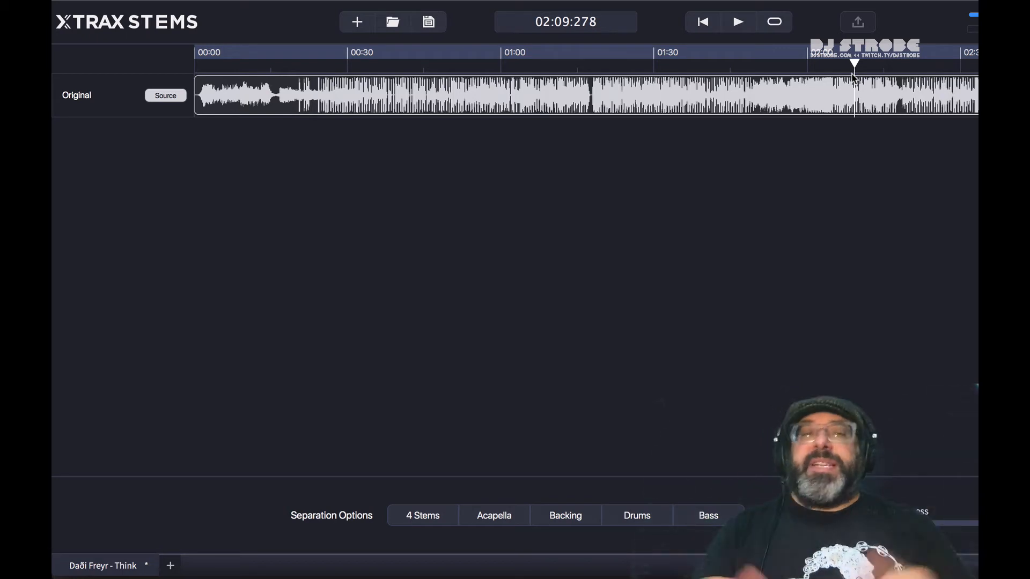
click(422, 517)
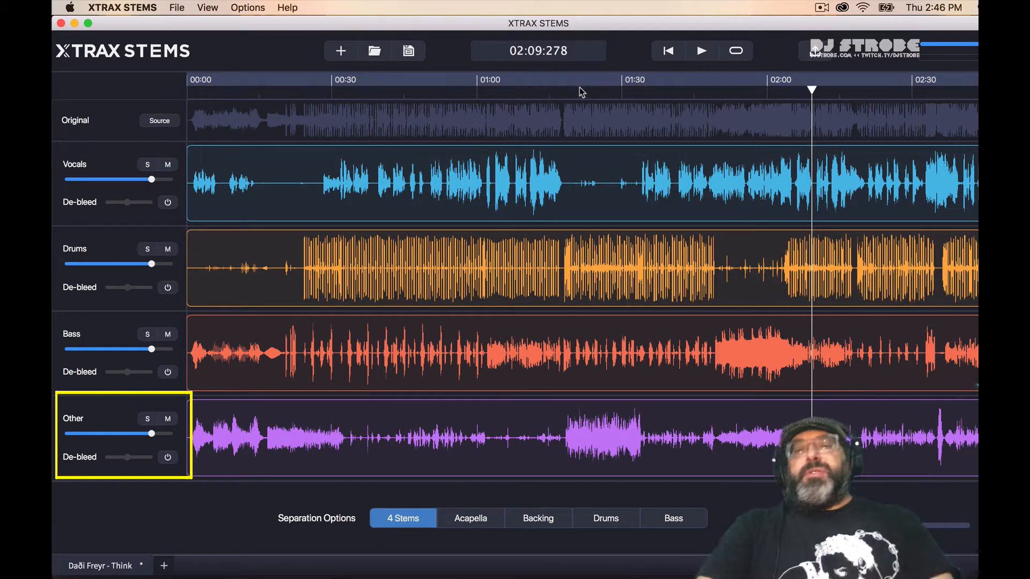
Audition all separated stems together at several points of the song between about 0:42 and 2:07.
click(530, 92)
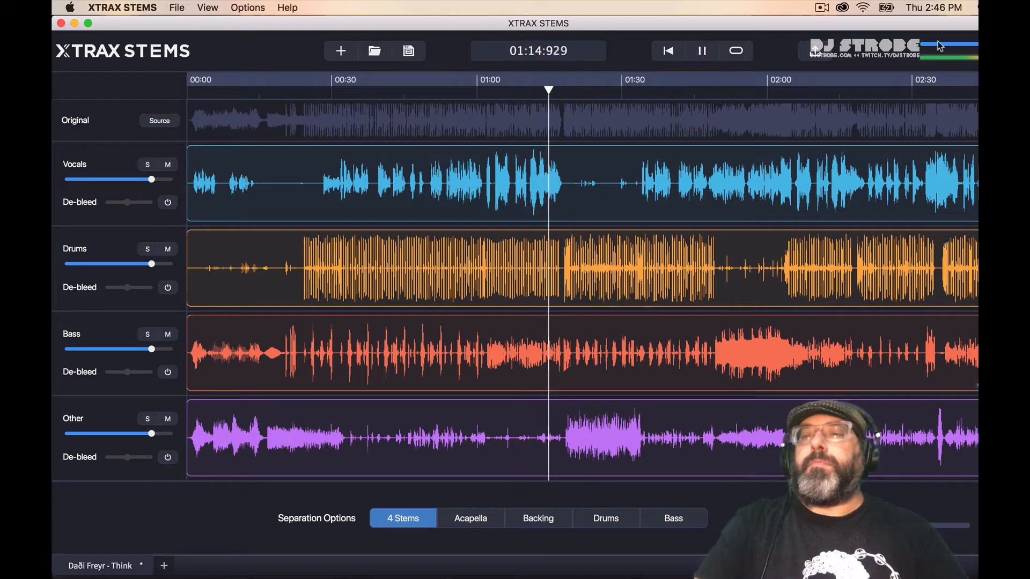
click(676, 93)
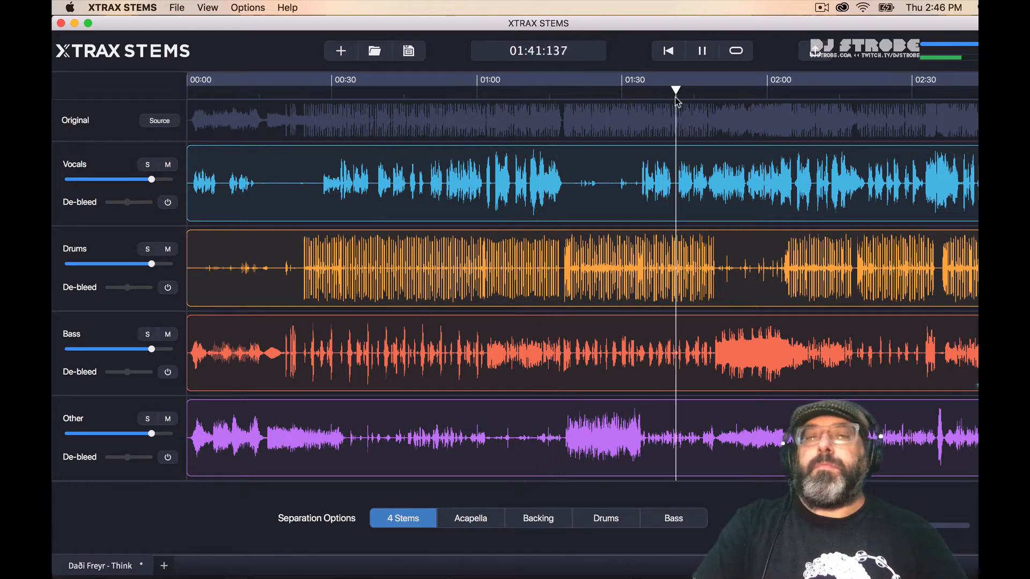
click(799, 95)
key(space)
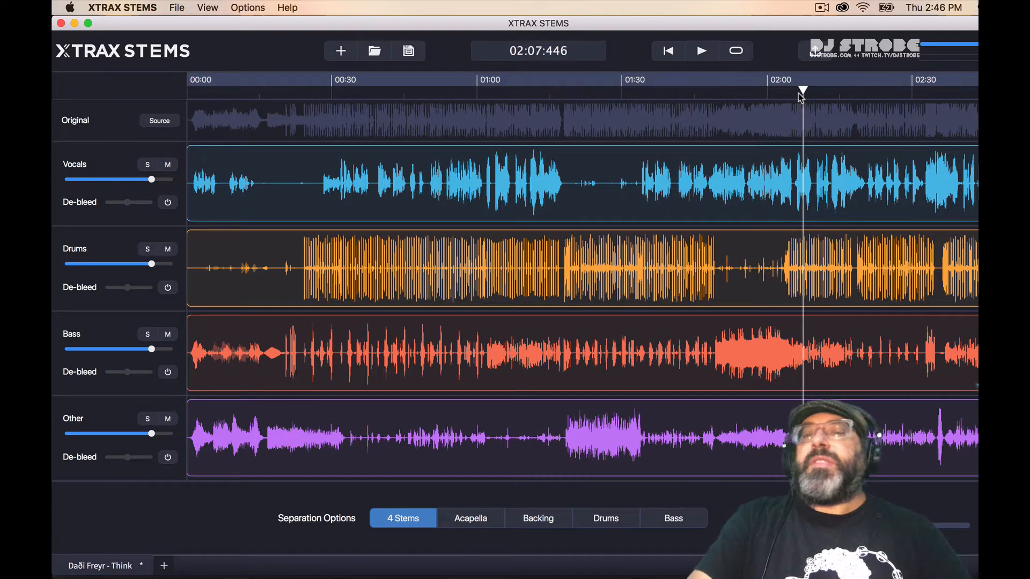
click(400, 94)
key(space)
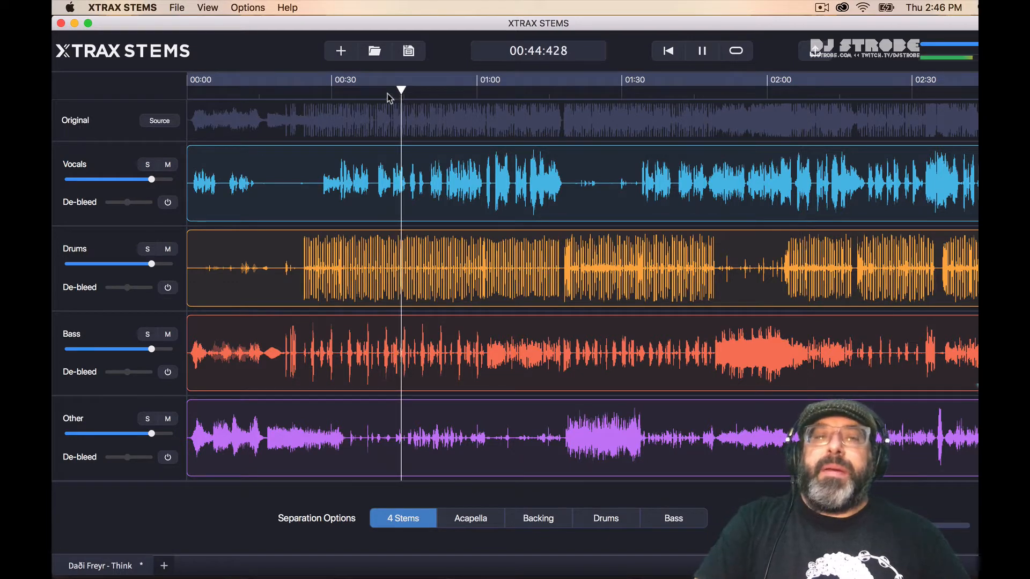
Compare the stems with the original source by activating it briefly during playback, and stop playback.
click(167, 123)
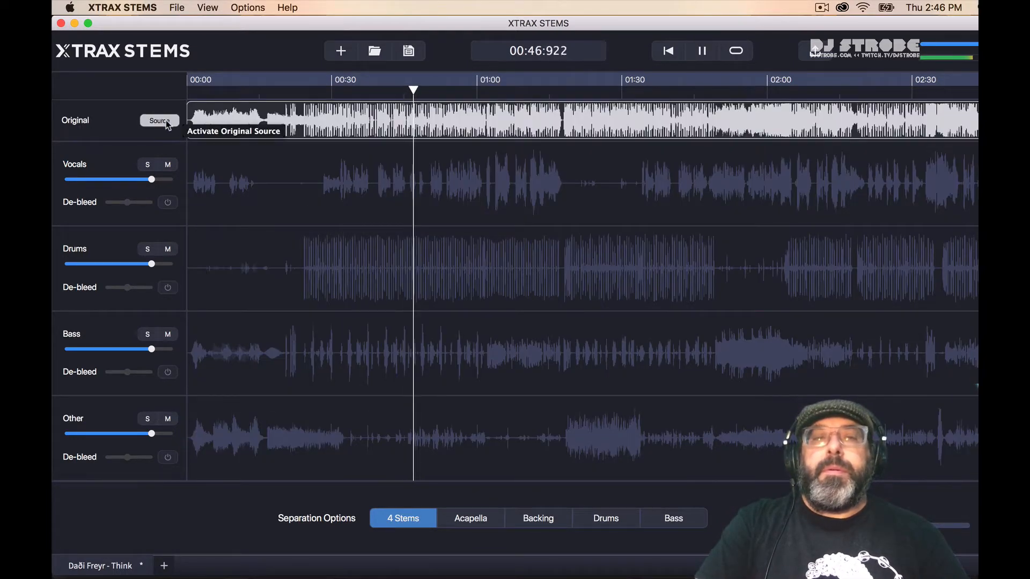
click(166, 121)
key(space)
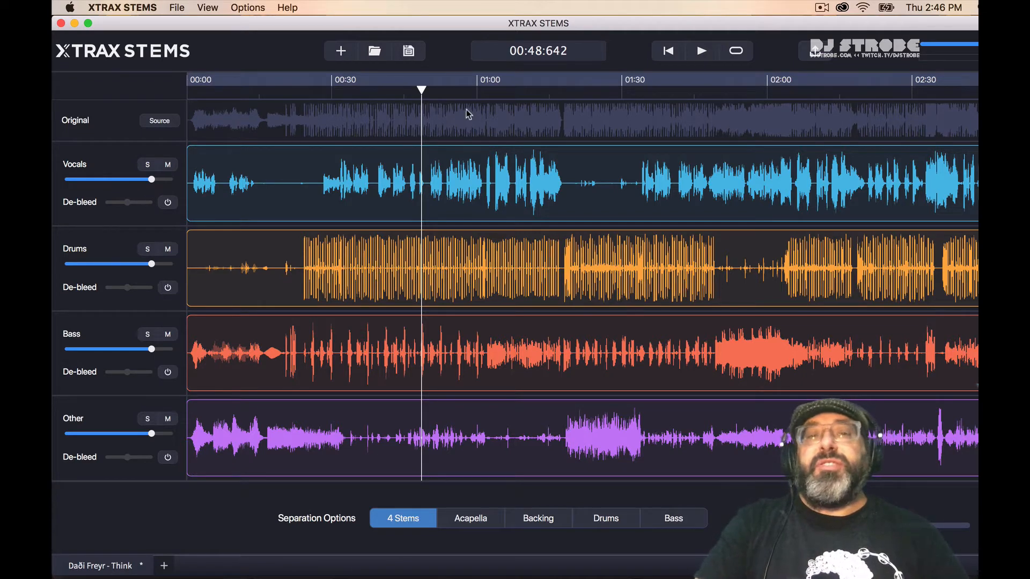
Solo the Vocals stem and audition it from about 0:51.
click(433, 93)
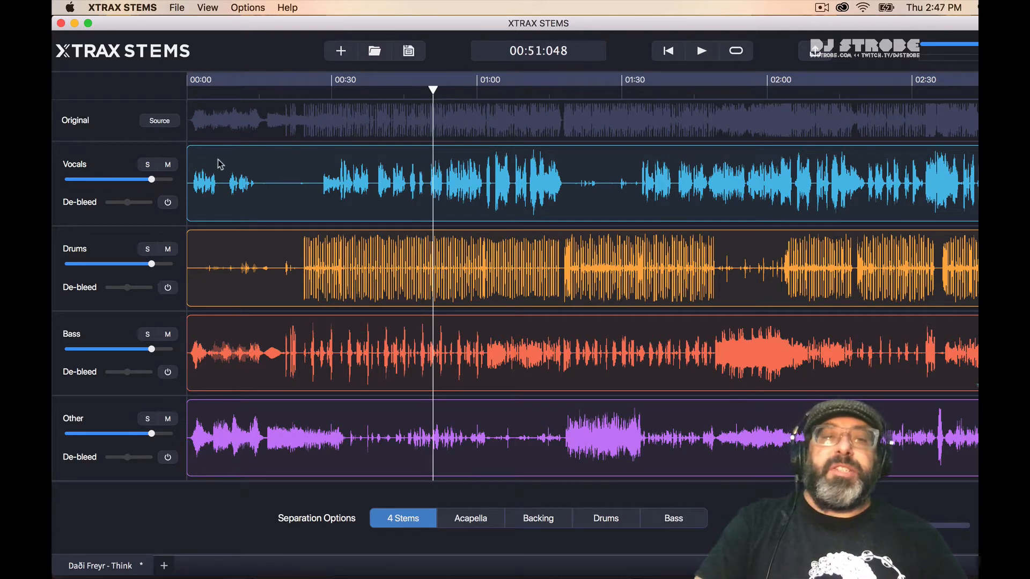
click(148, 165)
key(space)
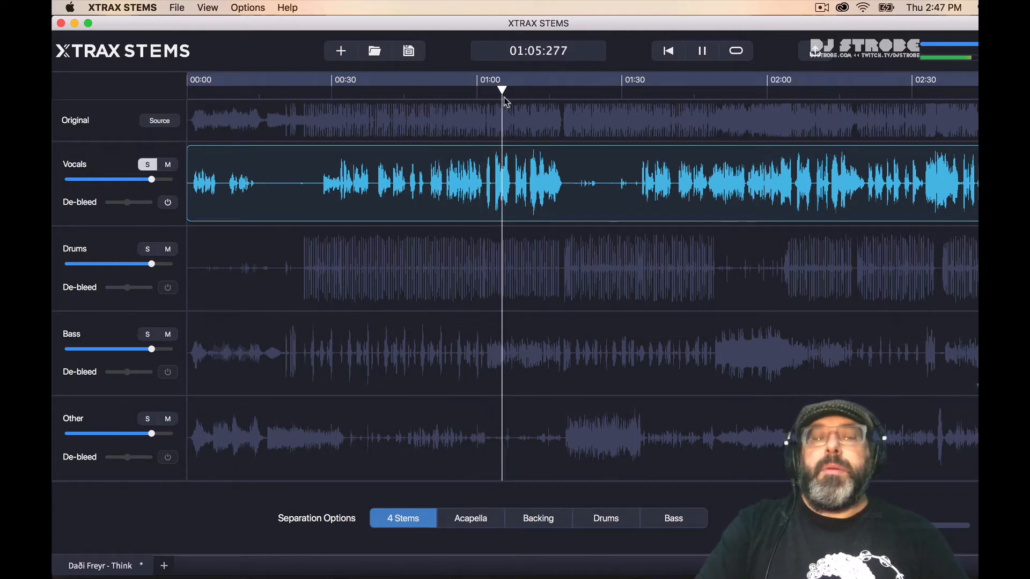
key(space)
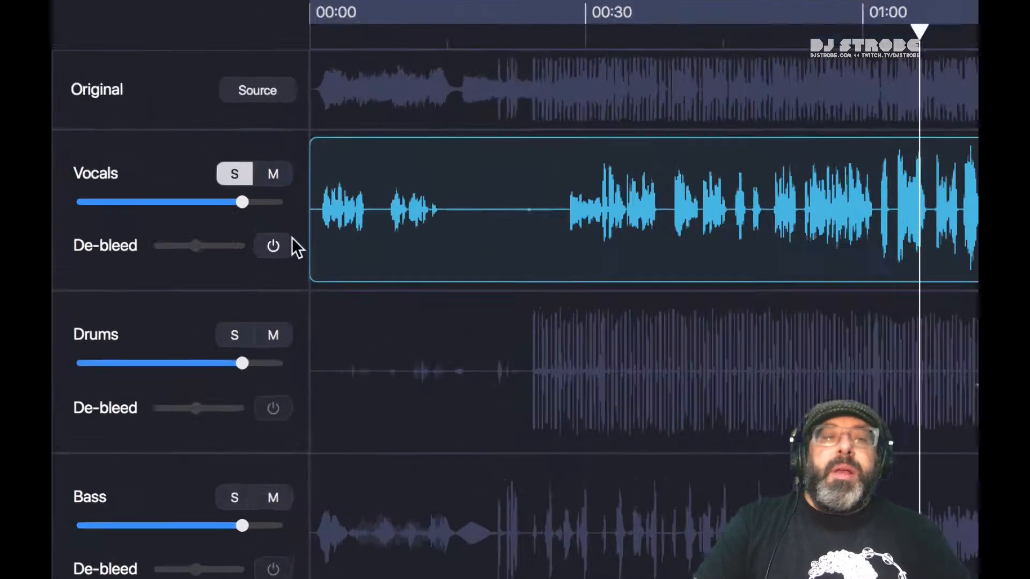
Enable De-bleed on the Vocals stem at a slightly reduced amount, and take the stem out of solo.
click(167, 202)
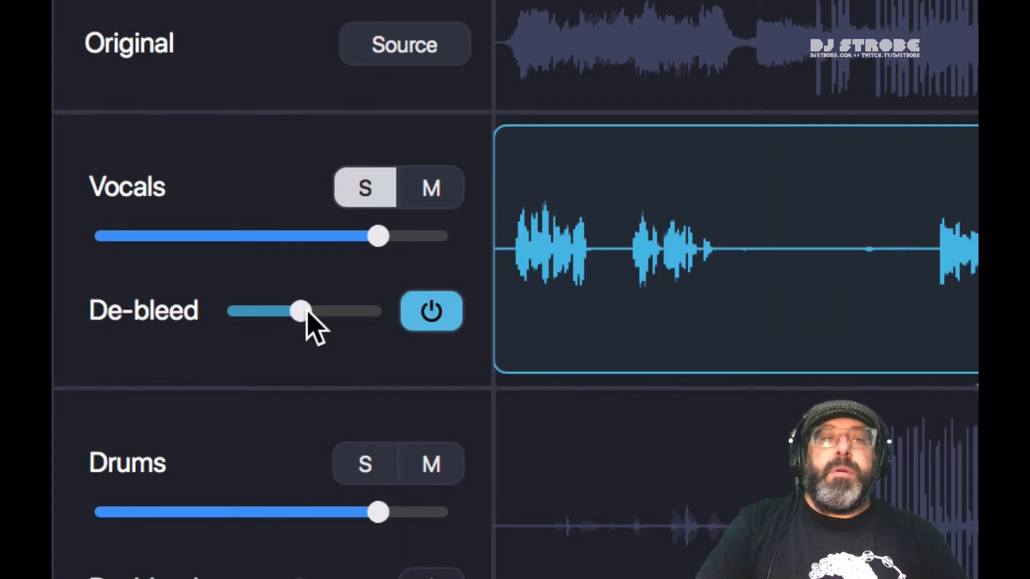
drag(303, 313, 279, 316)
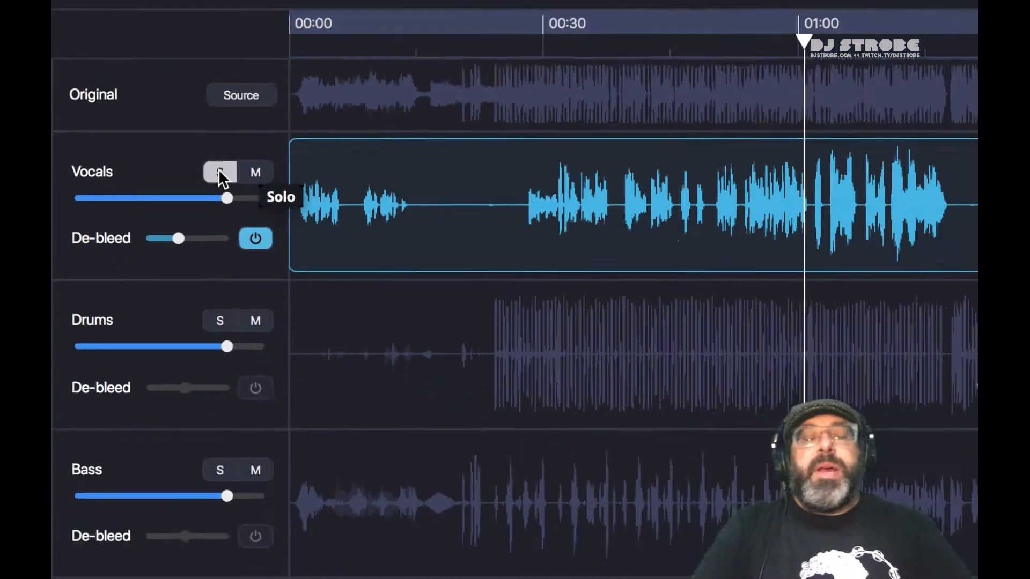
click(365, 188)
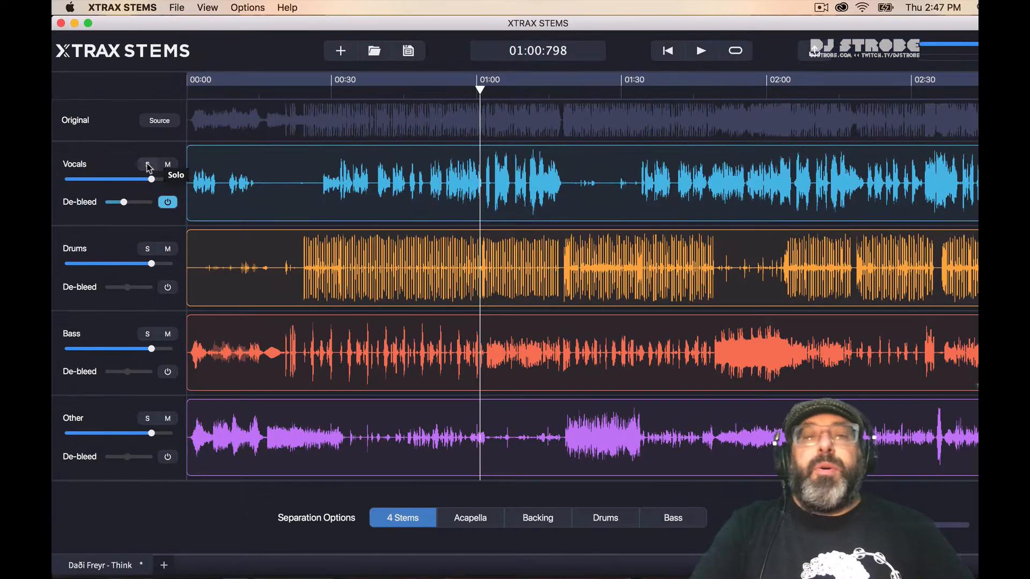
Audition the Drums stem alone from about 1:24 and the Bass stem alone from about 1:53 and 1:02.
click(148, 249)
click(594, 91)
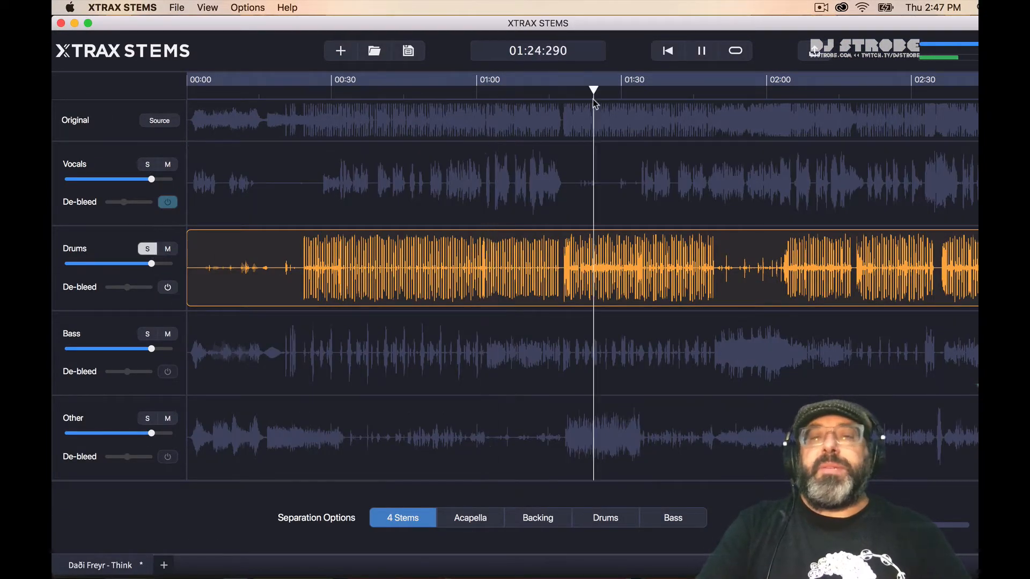
click(148, 334)
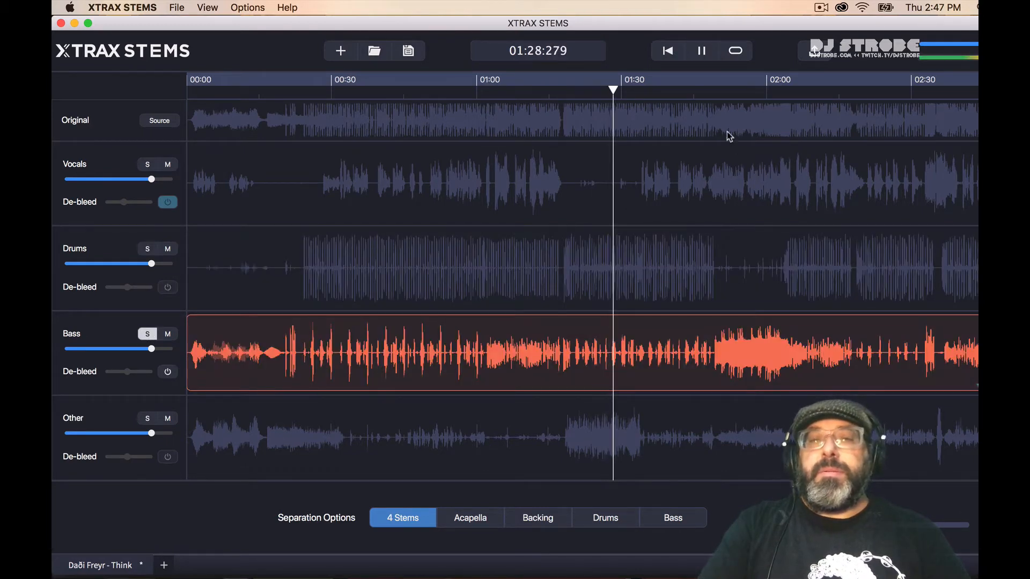
click(734, 93)
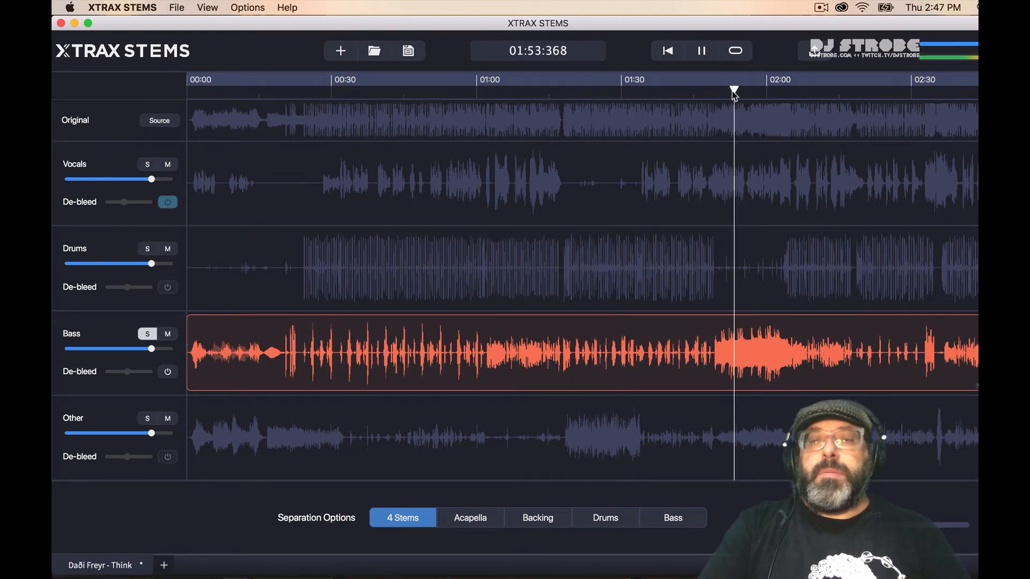
click(485, 93)
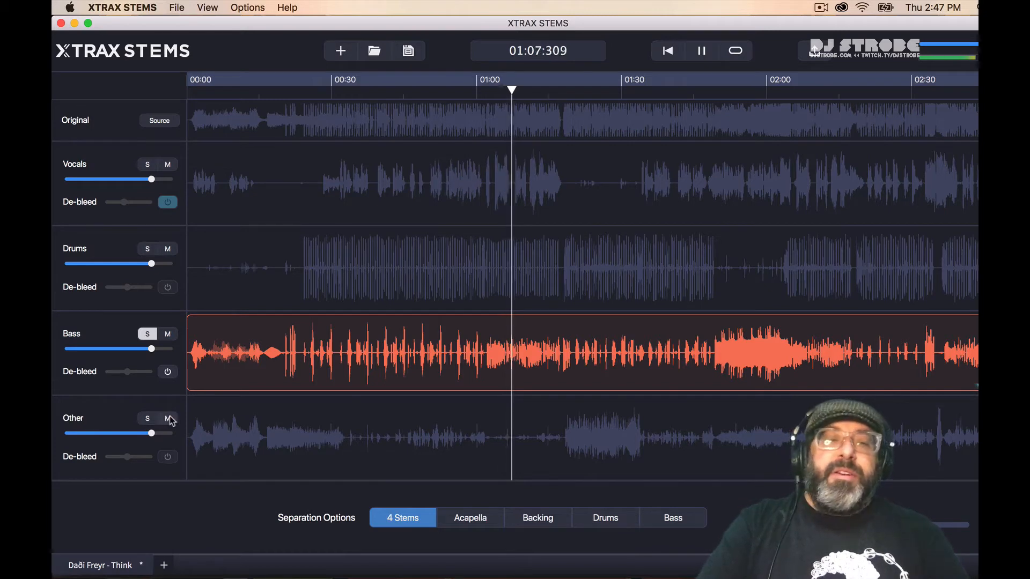
Solo the Other stem, audition it from about 0:46 and 0:25, and end the solo.
click(147, 419)
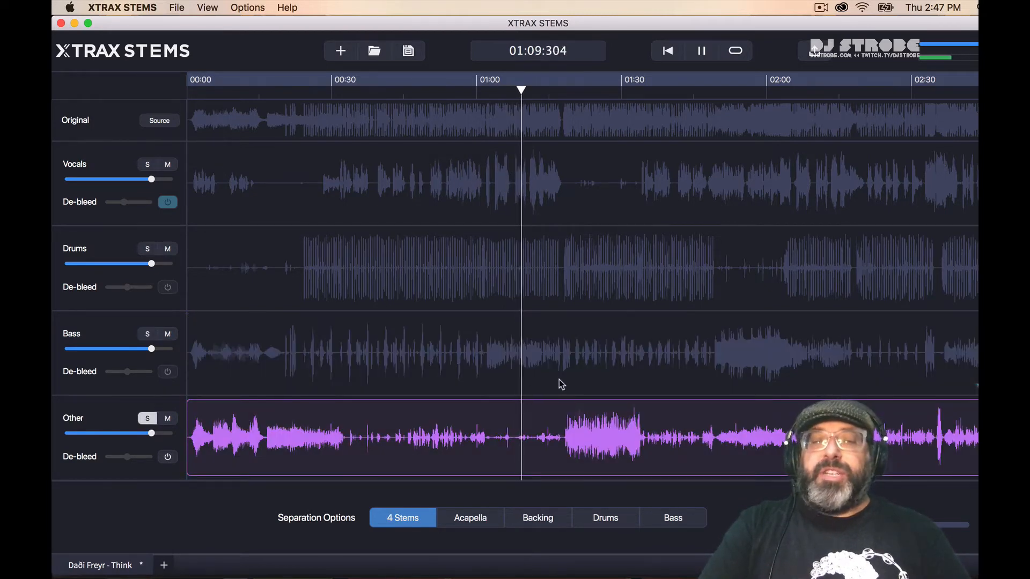
click(409, 91)
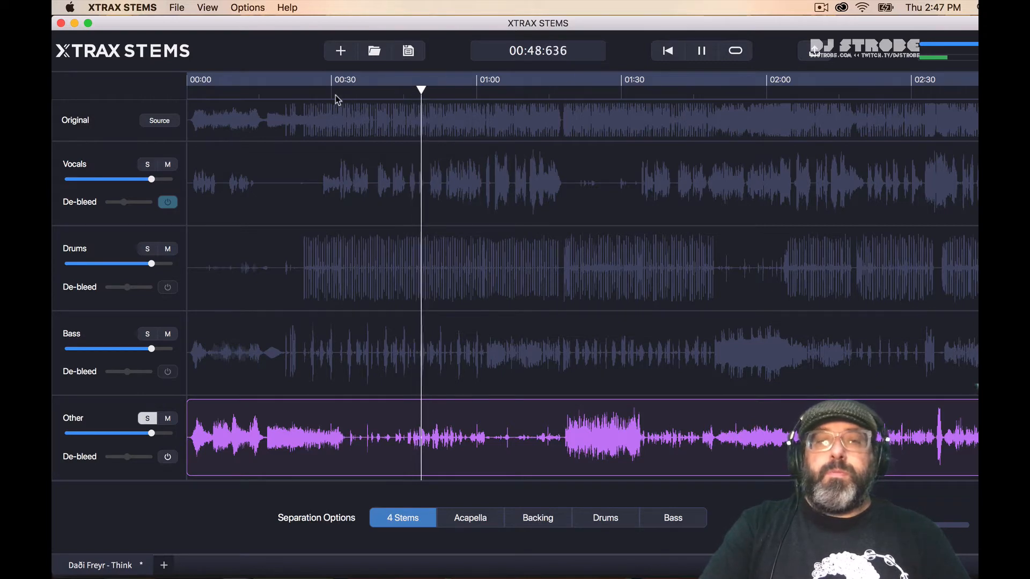
click(306, 94)
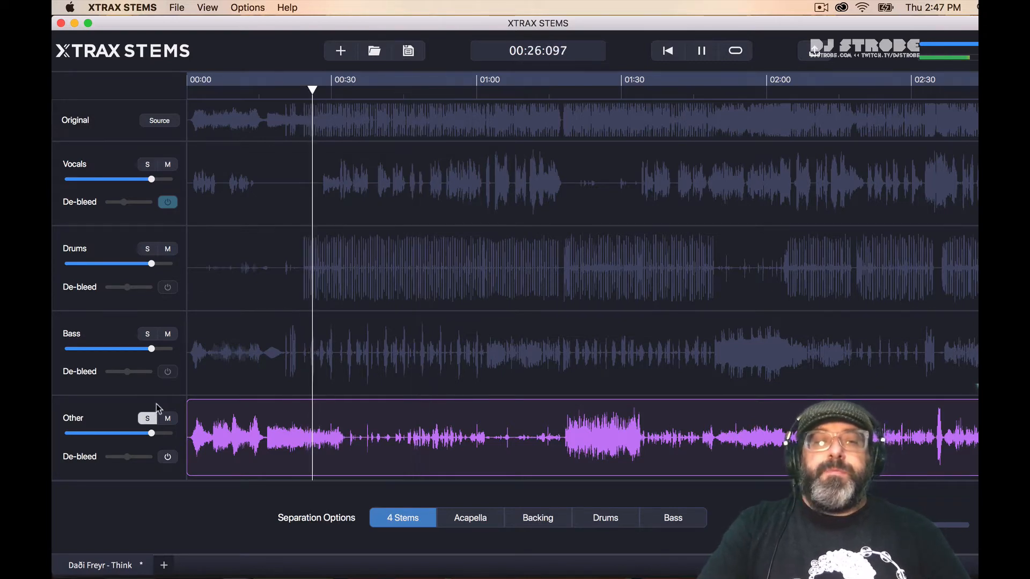
click(147, 418)
Audition the song with Drums and Vocals muted at about 0:45 and 1:25, and unmute both stems.
click(167, 248)
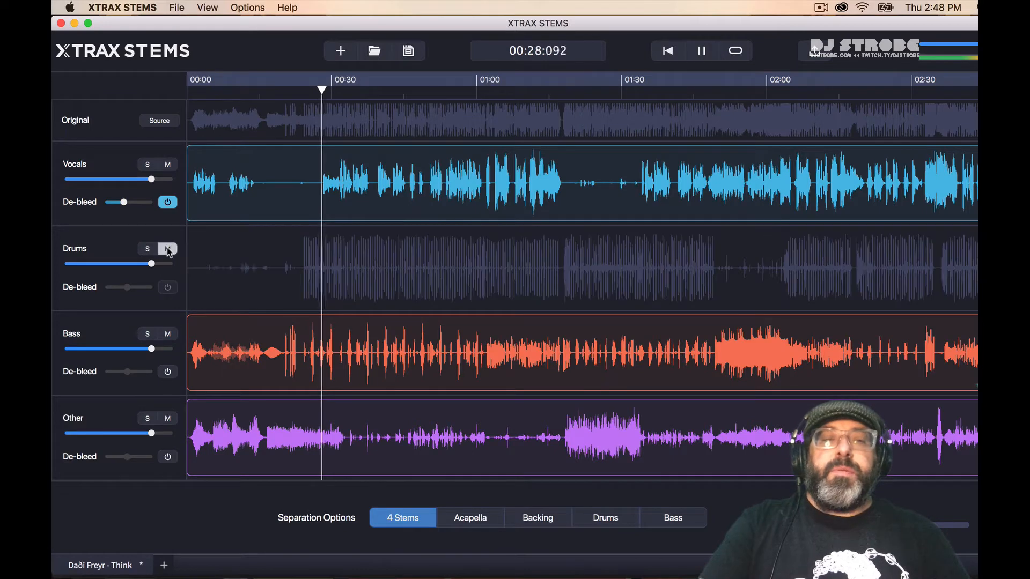
click(168, 163)
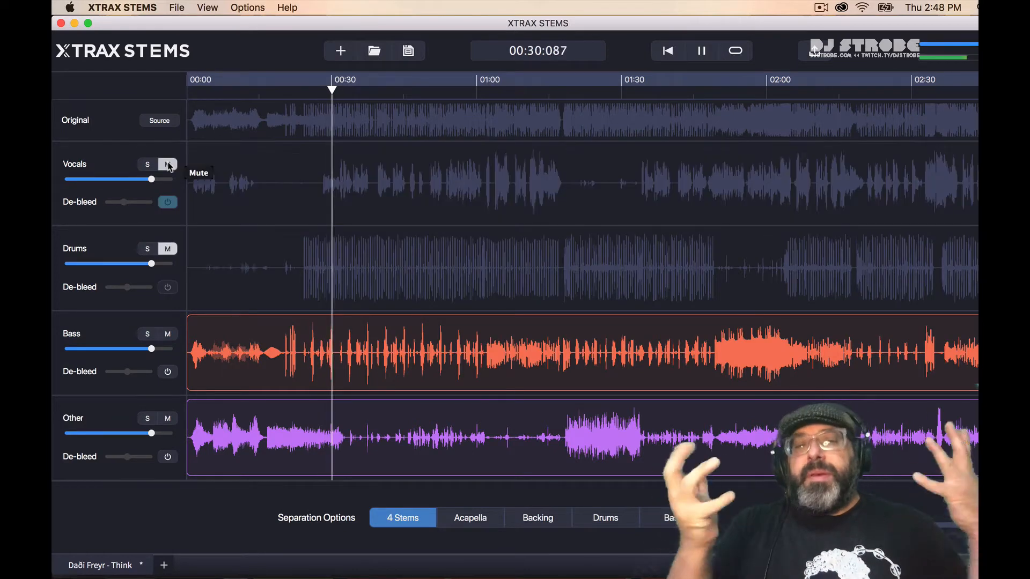
click(405, 91)
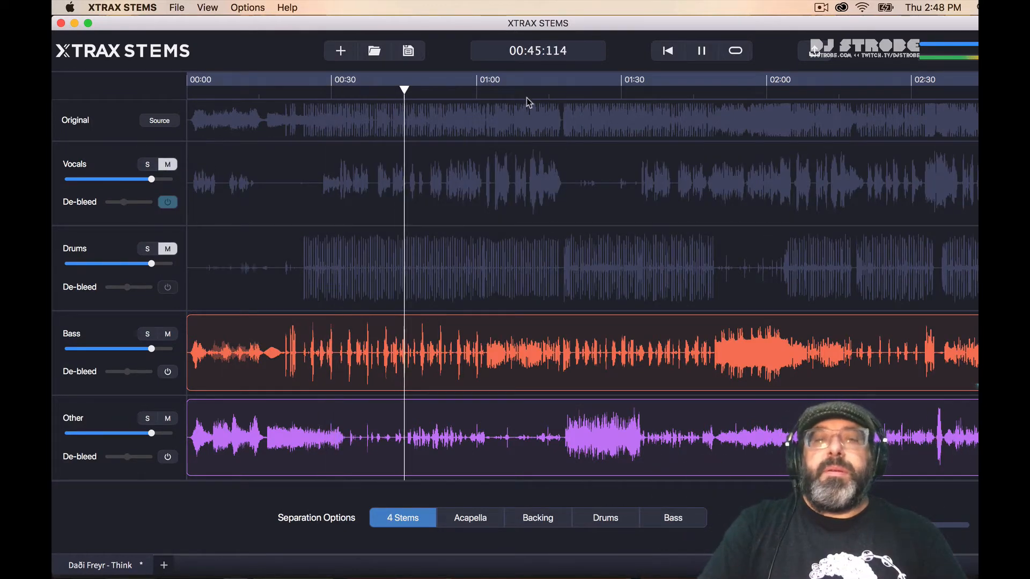
click(596, 104)
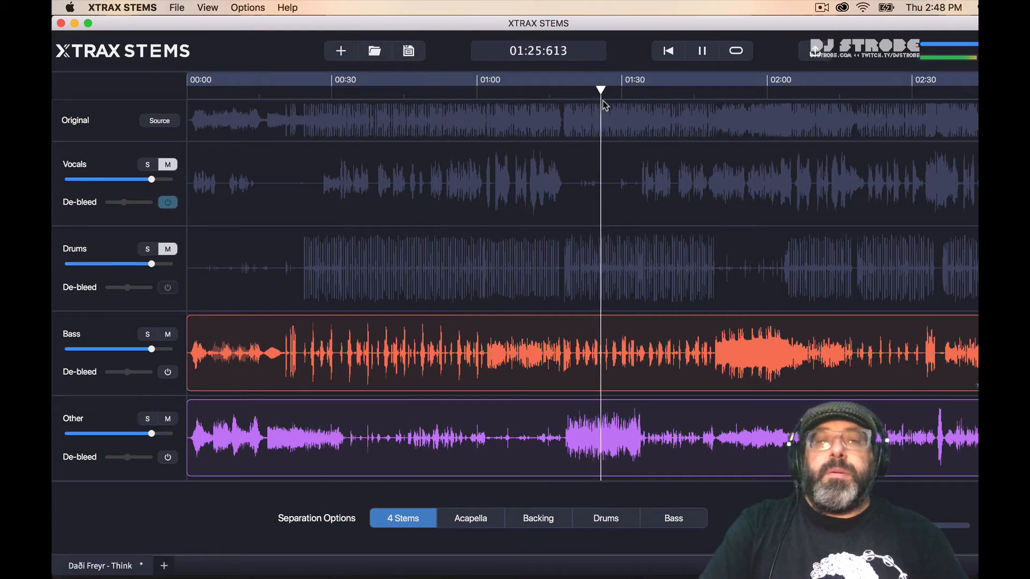
click(167, 249)
click(168, 165)
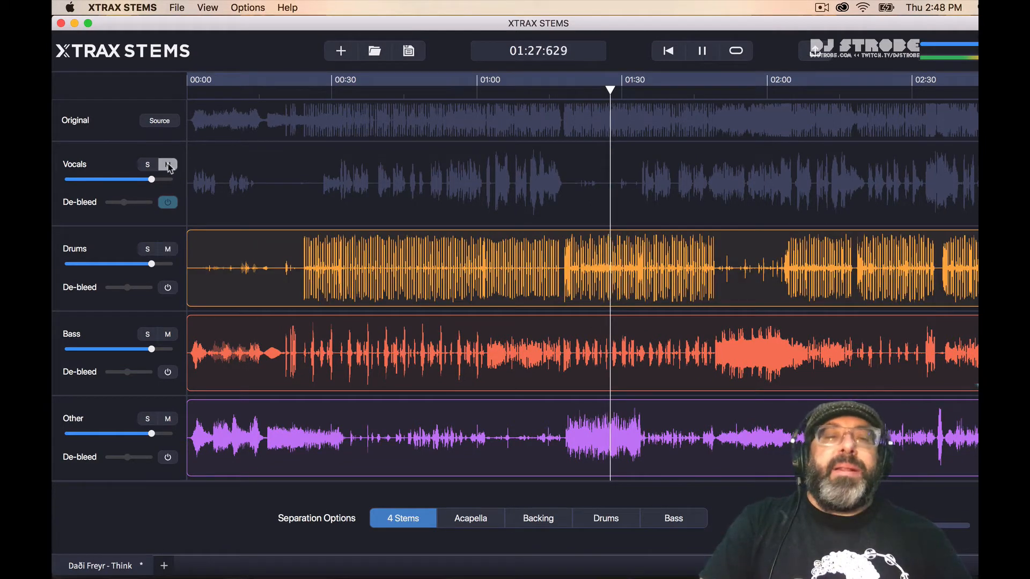
Mute the Drums stem and audition from about 0:54, muting the Vocals stem briefly as well.
click(168, 249)
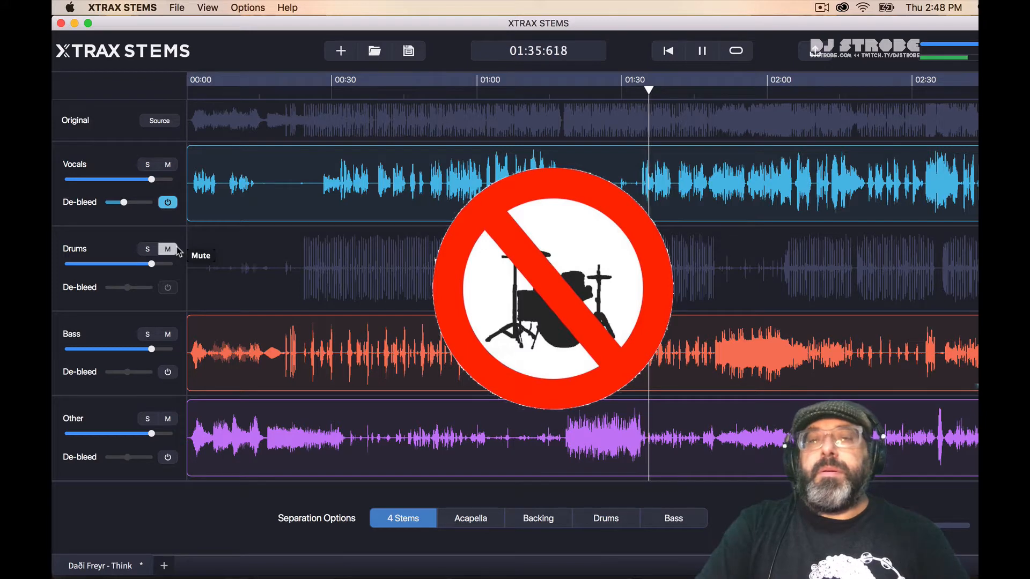
click(452, 94)
click(167, 165)
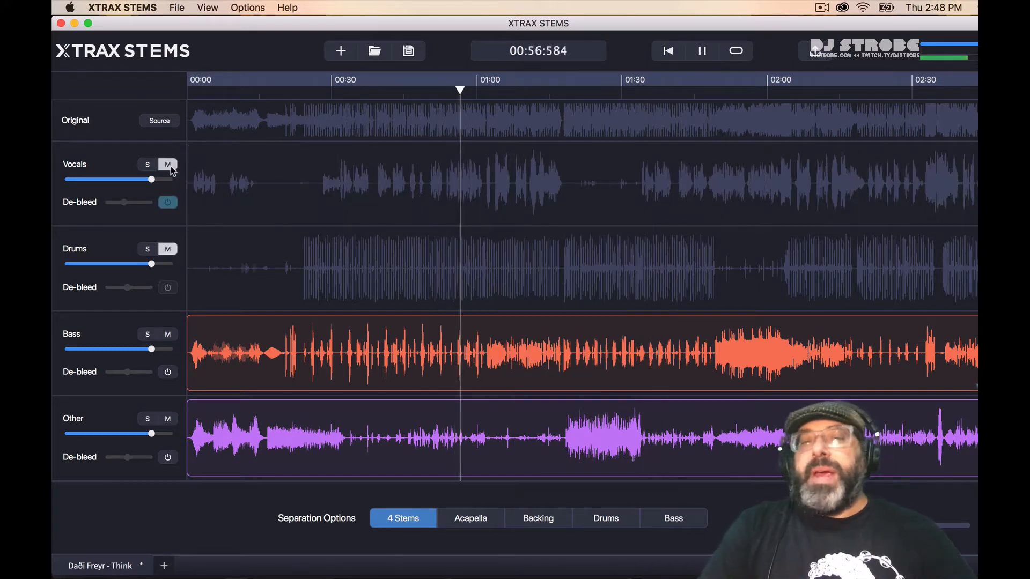
click(169, 167)
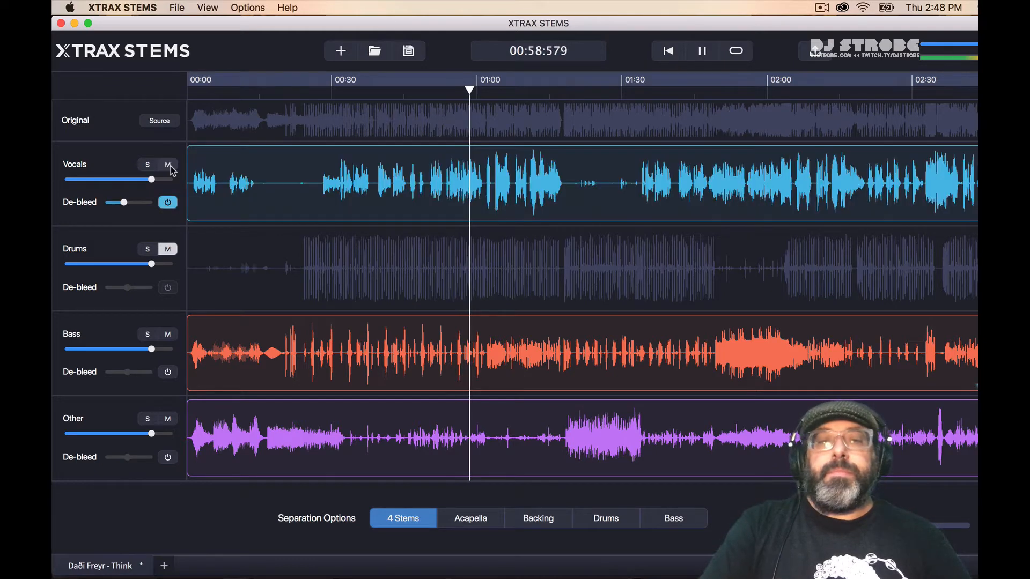
Unmute the Drums stem, lower its volume very slightly, and stop playback.
click(168, 250)
mouse_move(151, 264)
mouse_down()
mouse_move(94, 266)
mouse_move(152, 267)
mouse_up()
key(space)
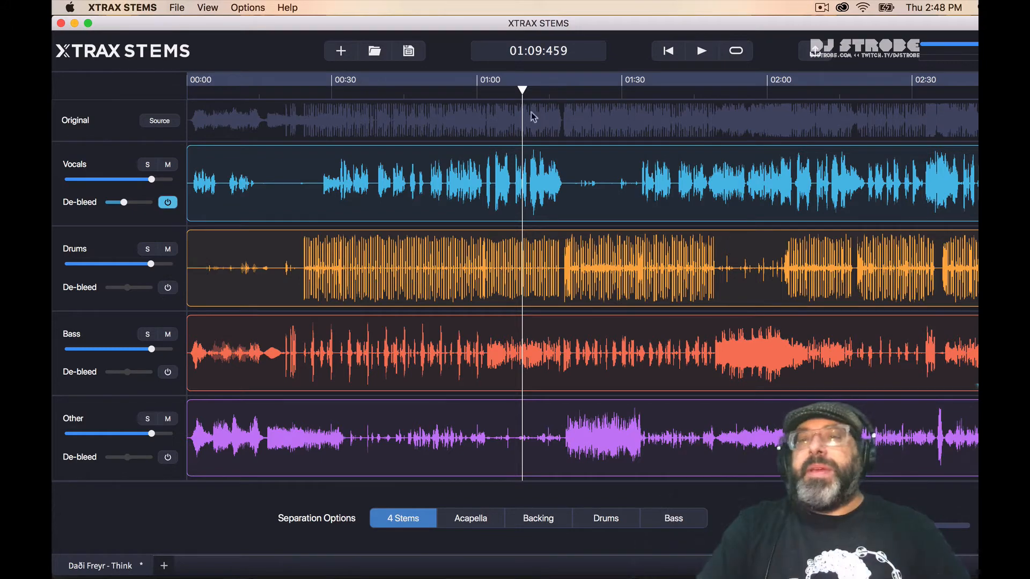
Try to export the mix and all four stems as 48 kHz, 24-bit Wav files to the EXPORT folder, and cancel without overwriting existing files.
click(811, 56)
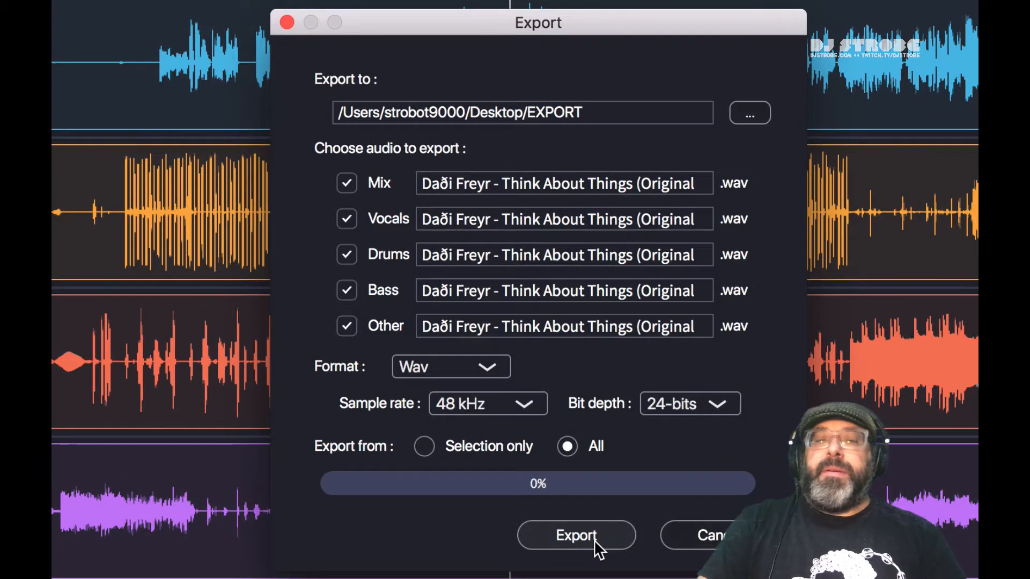
click(570, 453)
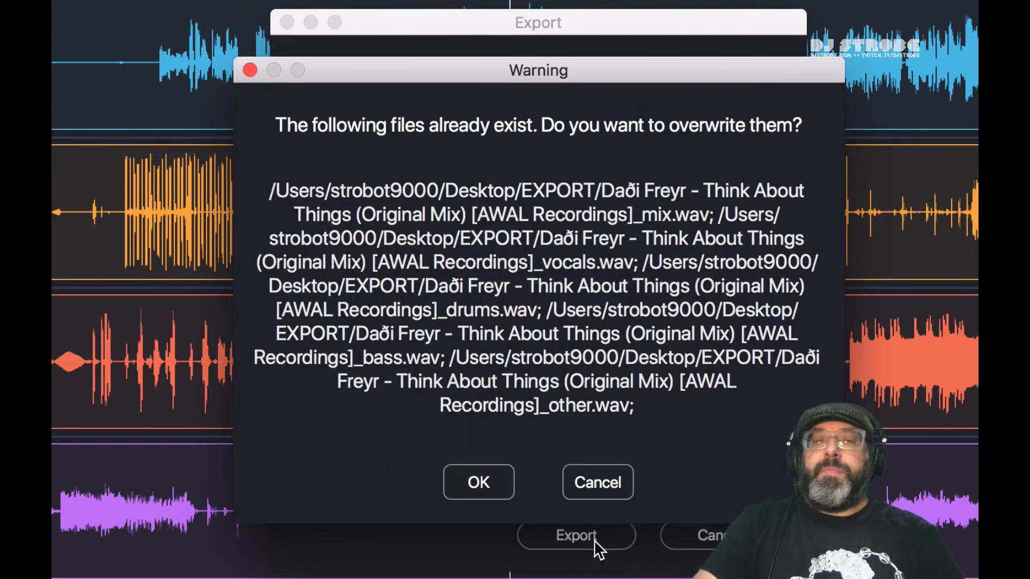
click(575, 483)
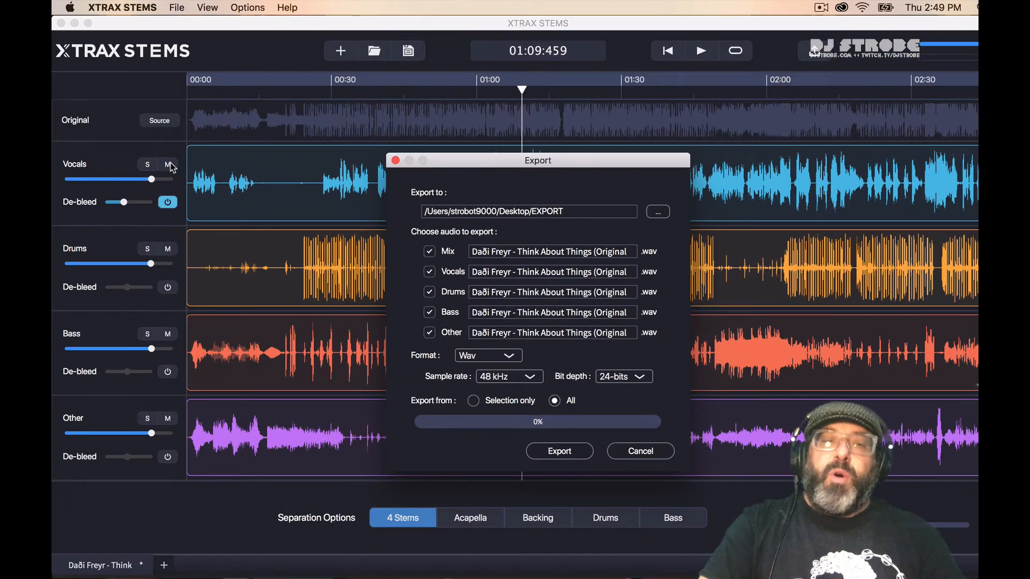
click(633, 453)
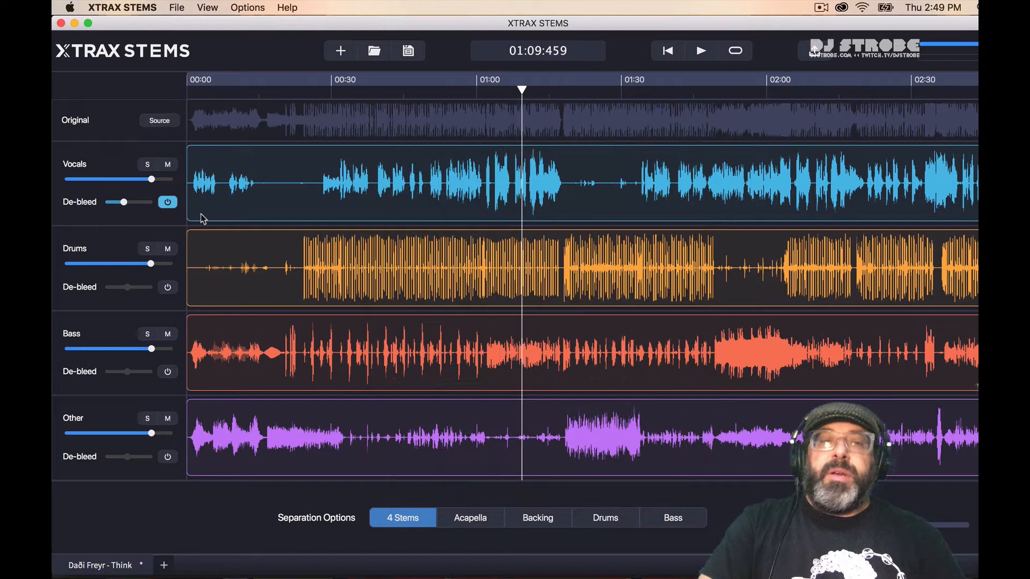
Mute the Drums stem and play the remaining stems from the current position.
click(168, 249)
key(space)
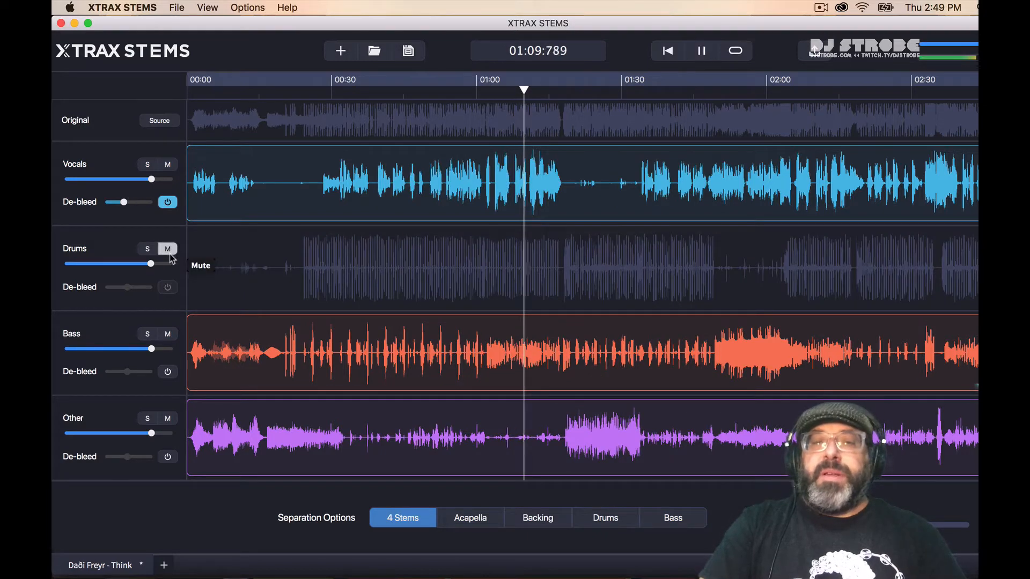
Stop playback, switch to Ableton Live 10 Suite, and show the empty Arrangement View with the browser hidden.
key(space)
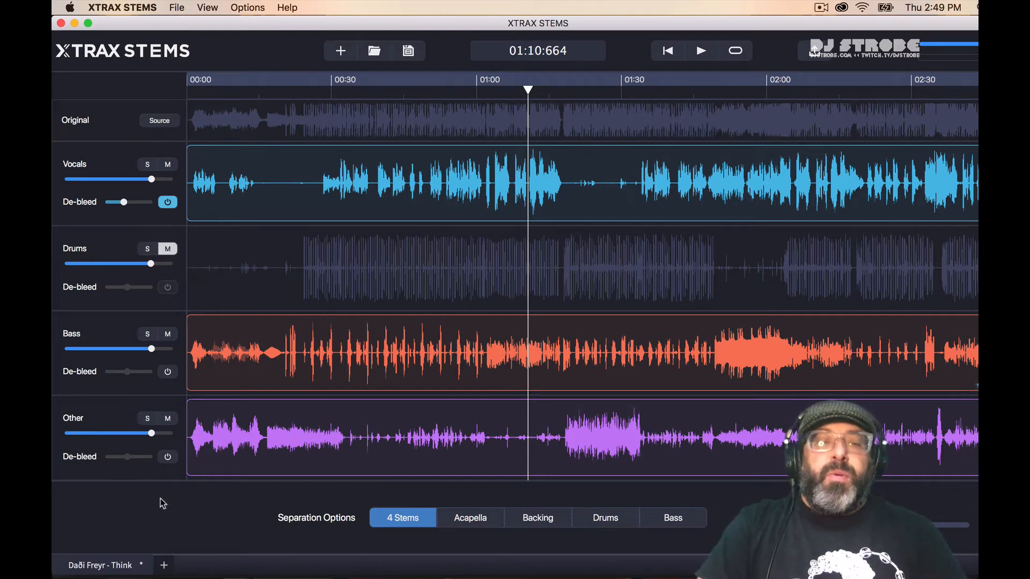
mouse_move(182, 571)
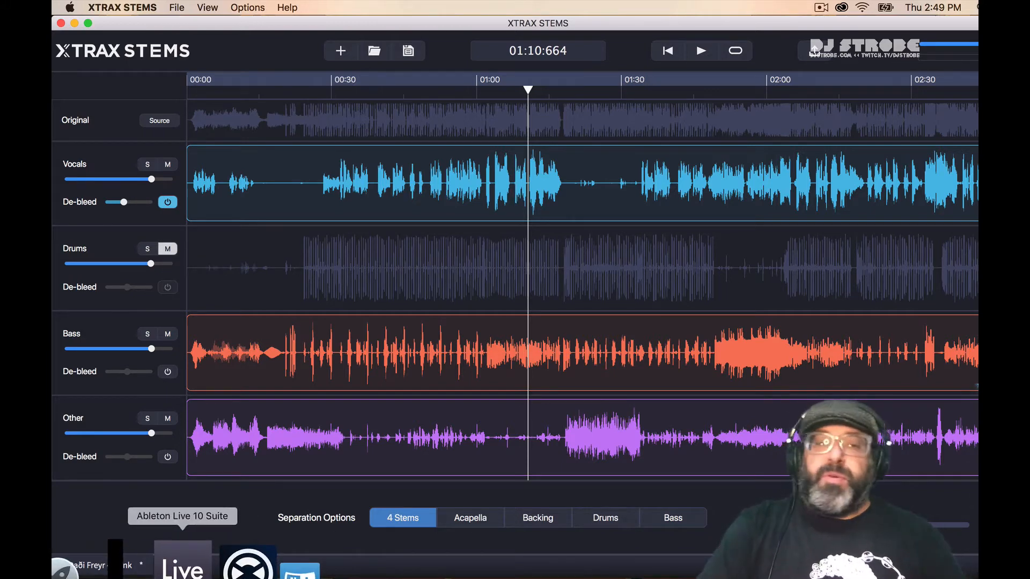
click(182, 569)
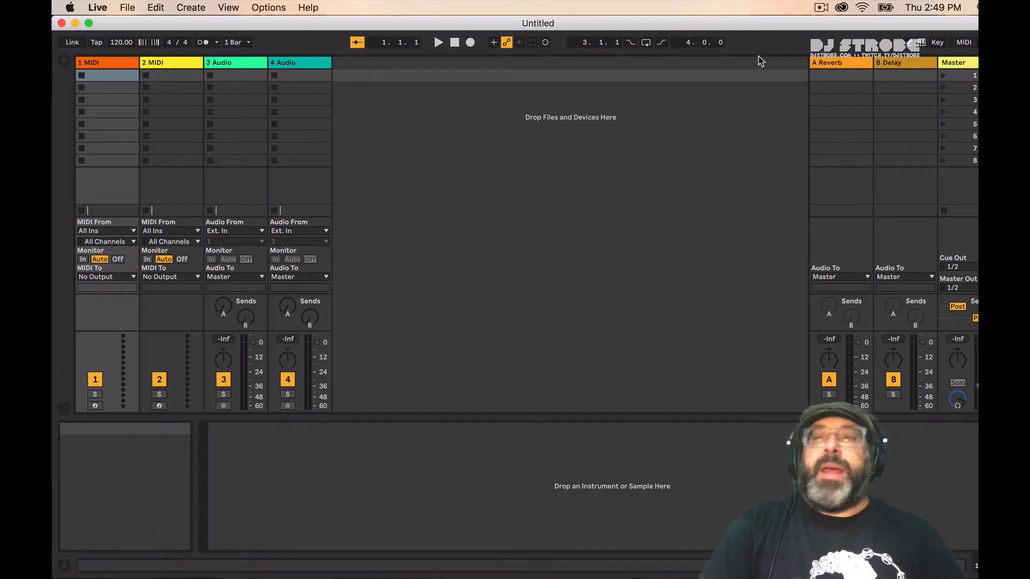
click(1011, 62)
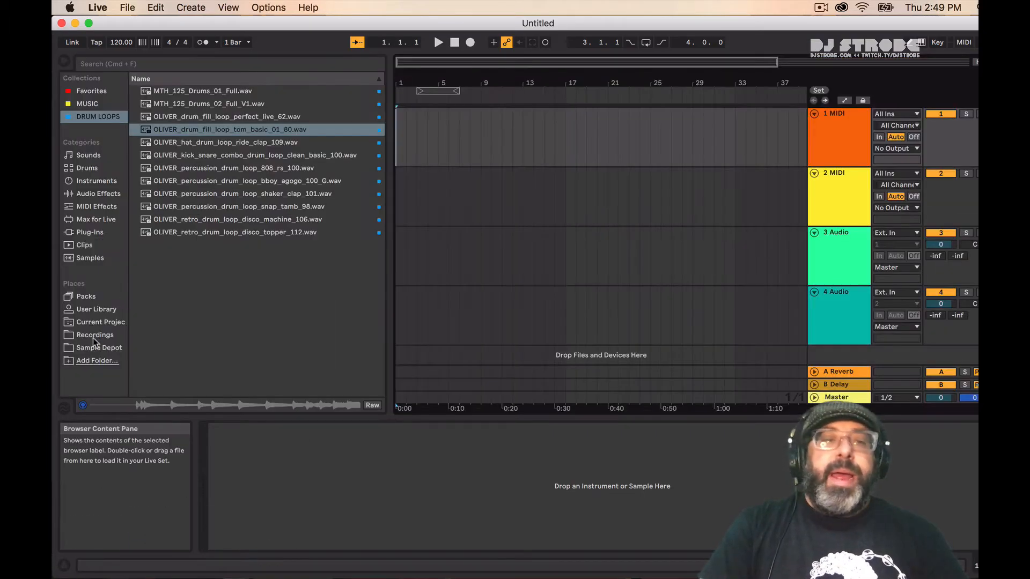
click(64, 61)
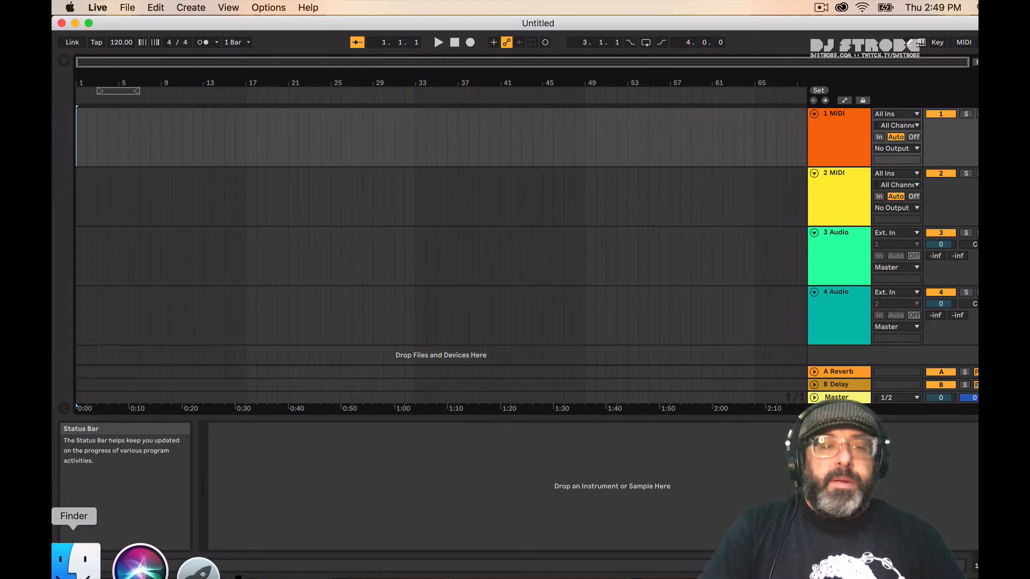
Open the EXPORT folder on the Desktop in Finder and sort its files by size.
click(75, 563)
click(365, 277)
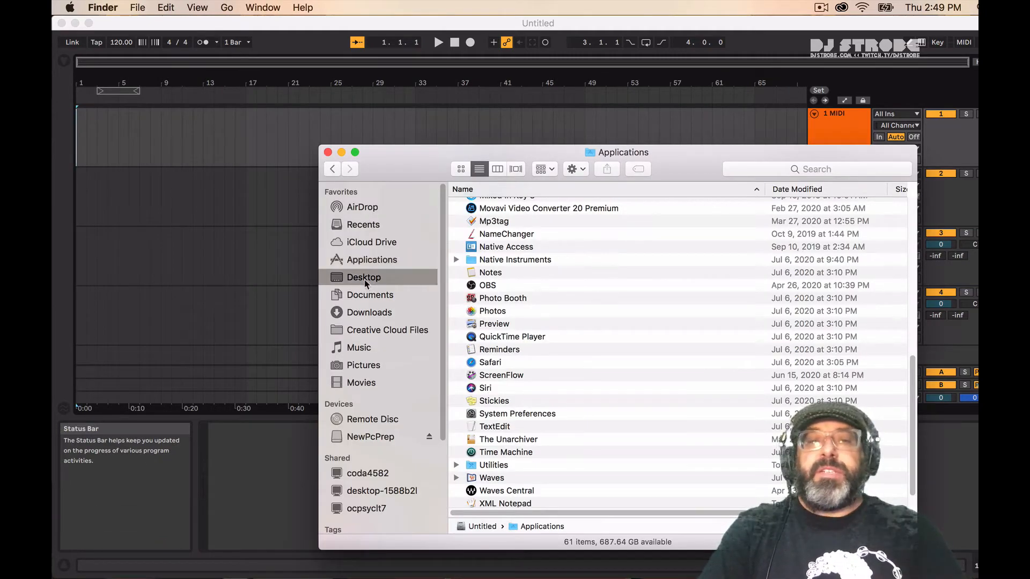
click(497, 218)
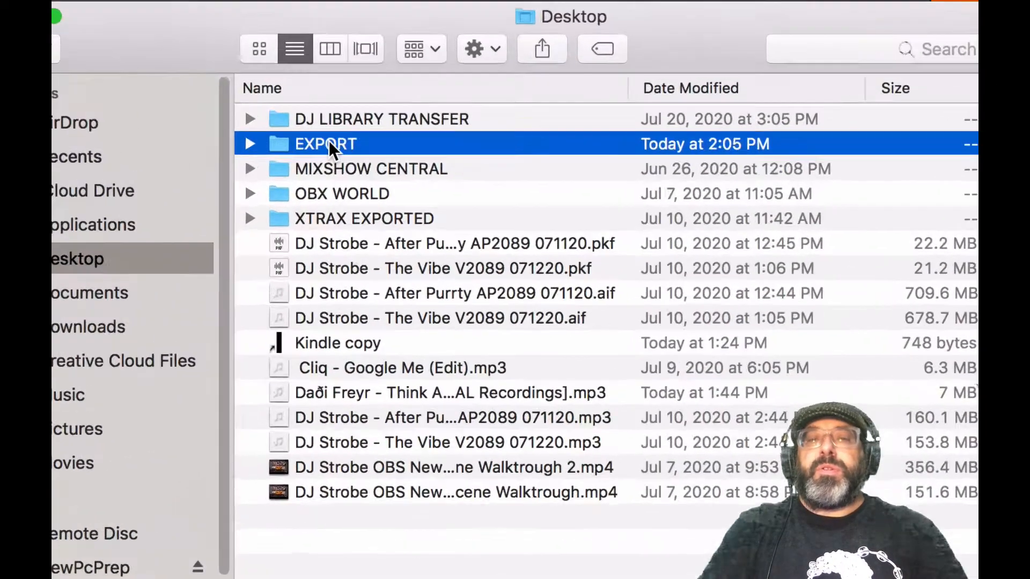
double_click(329, 144)
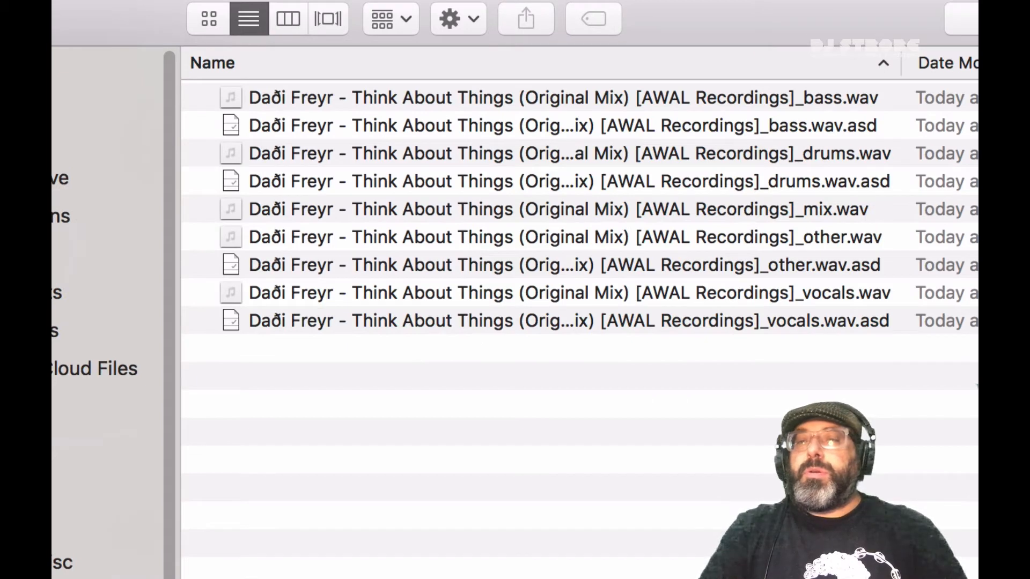
click(1019, 63)
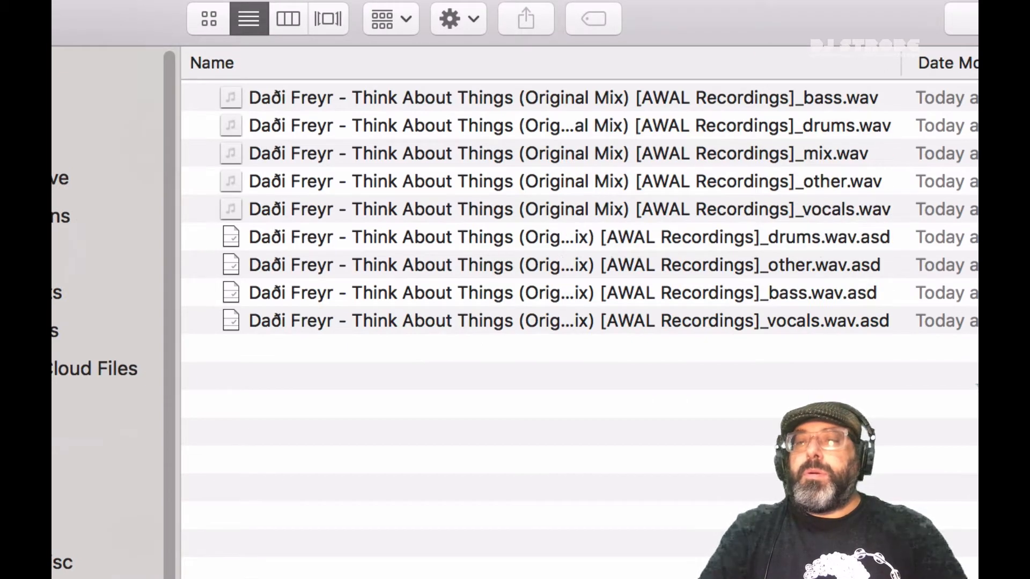
Place the bass, drums, other and vocals Wav files on four separate tracks at the start of the Live arrangement, leaving out the mix file.
click(687, 206)
shift+click(687, 182)
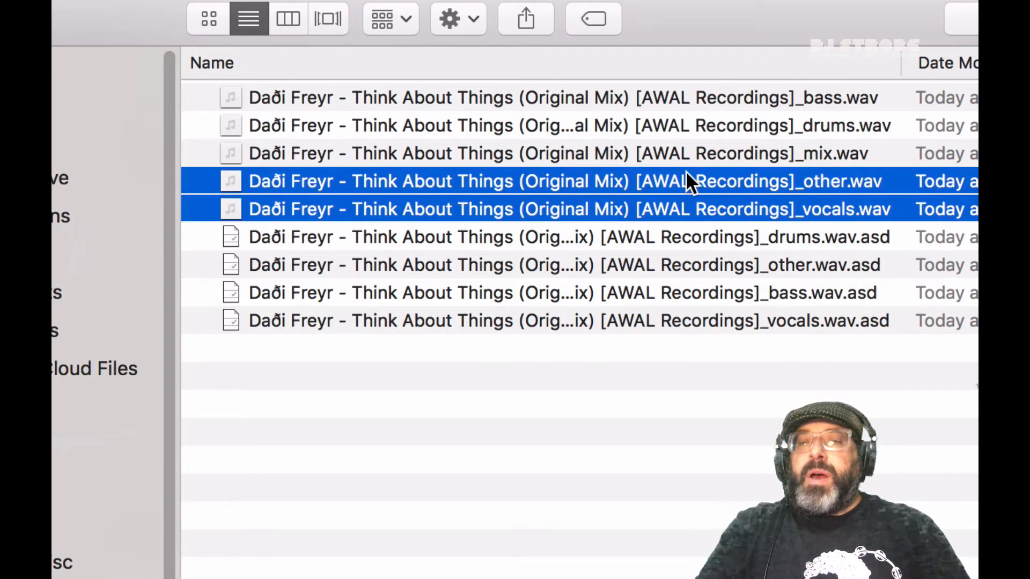
super+click(683, 122)
super+click(678, 94)
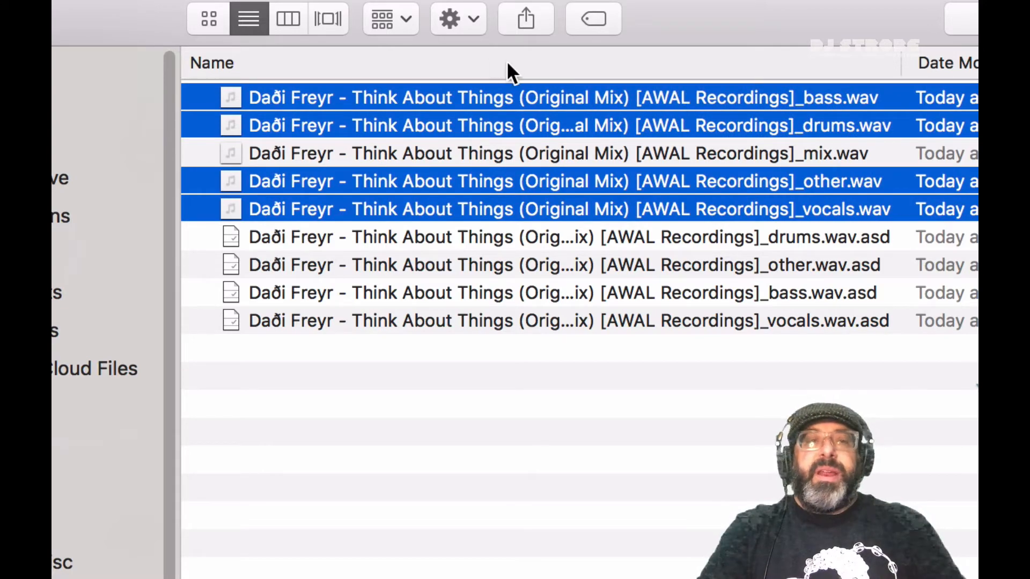
drag(356, 102, 79, 133)
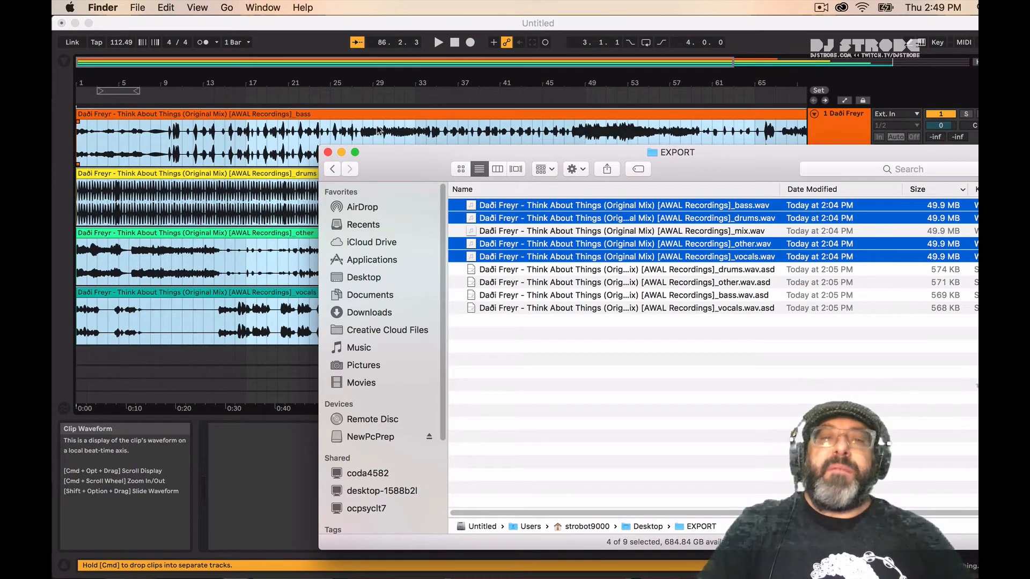
click(328, 152)
Check the bass clip's sample settings, and set the drums clip's segment BPM to 127 at its first warp marker.
click(261, 112)
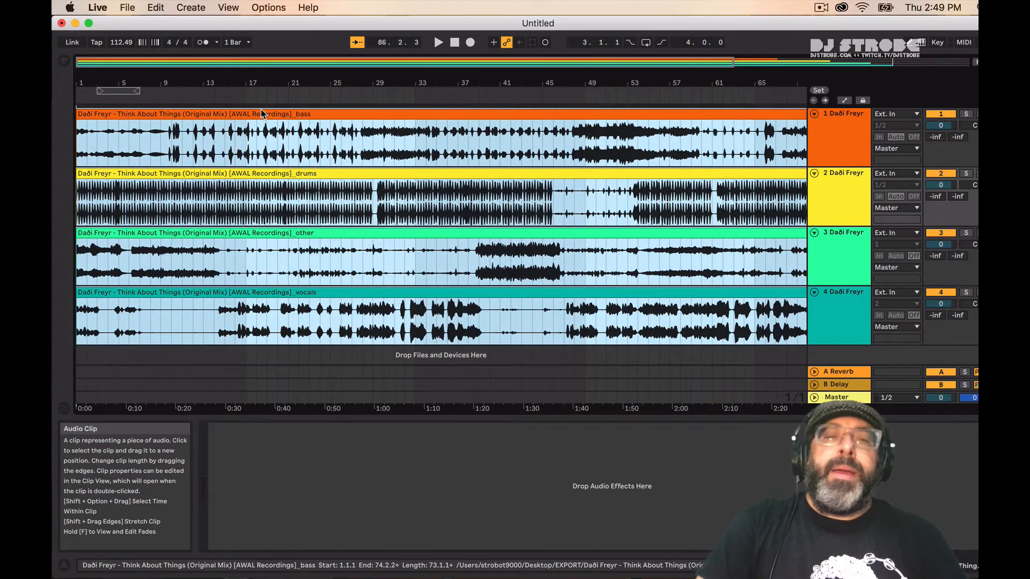
double_click(260, 112)
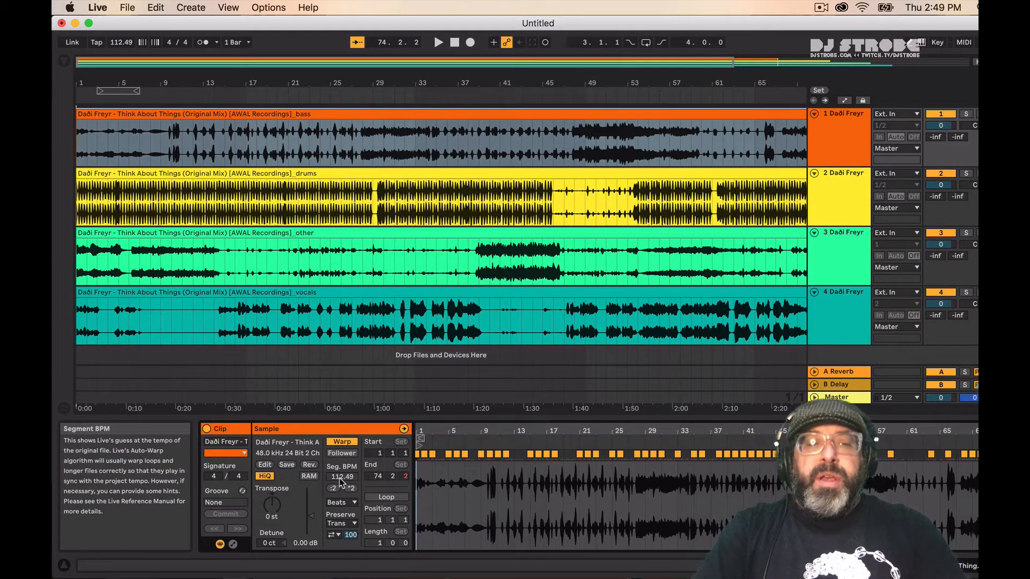
click(329, 170)
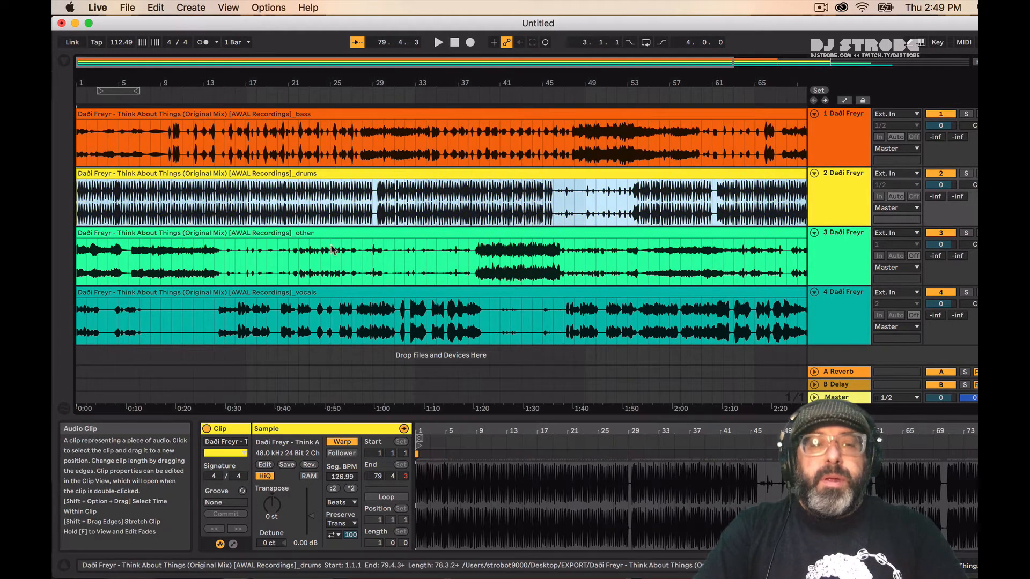
click(416, 454)
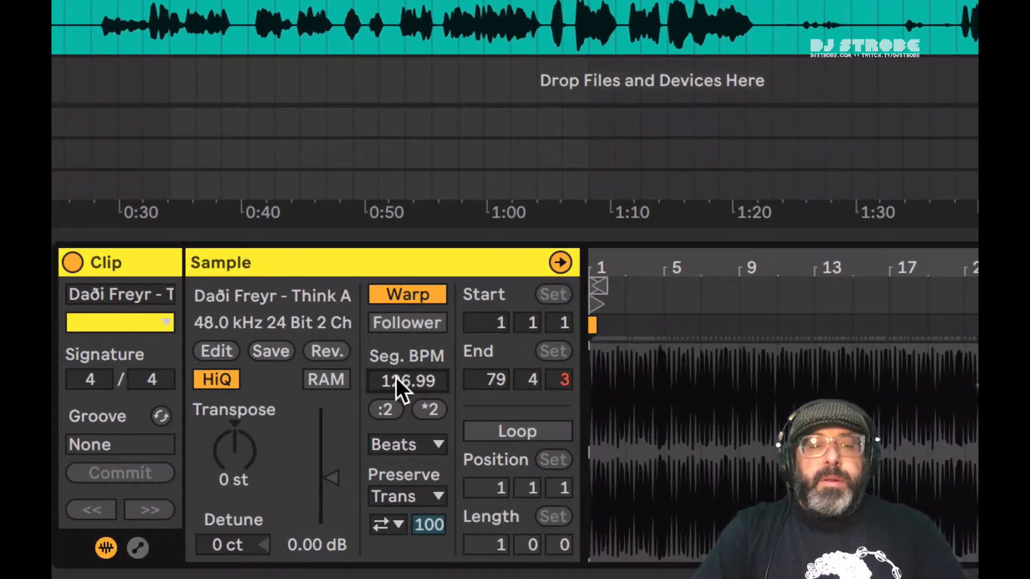
click(337, 475)
text(12)
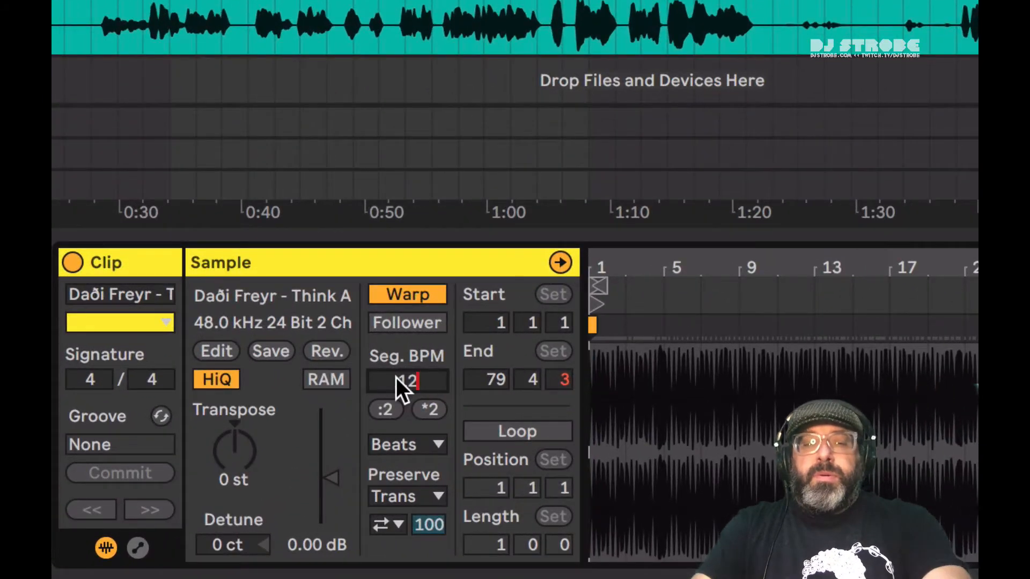
text(7)
key(Return)
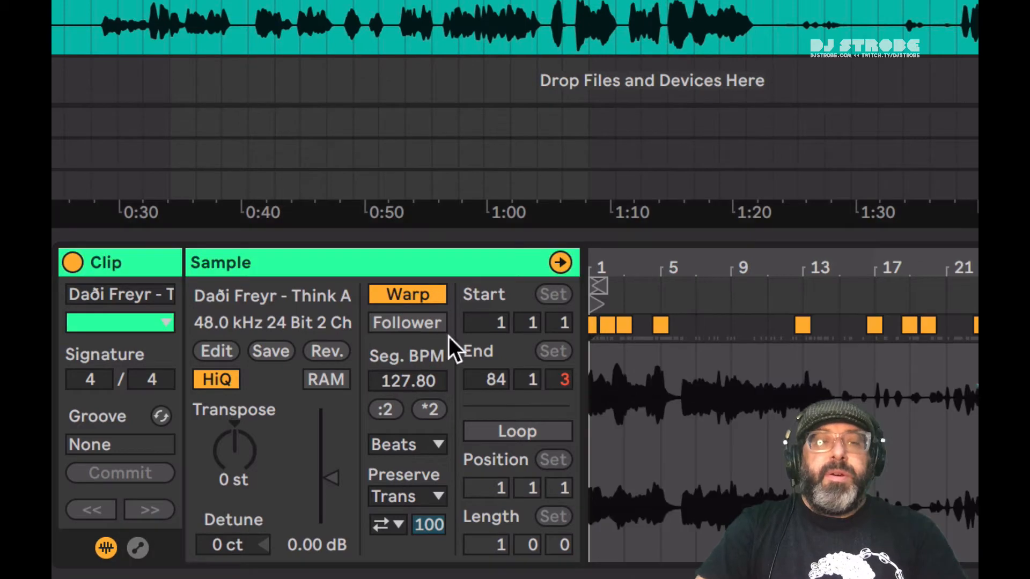
Clear the other clip's extra warp markers and set its segment BPM to 127.
click(645, 439)
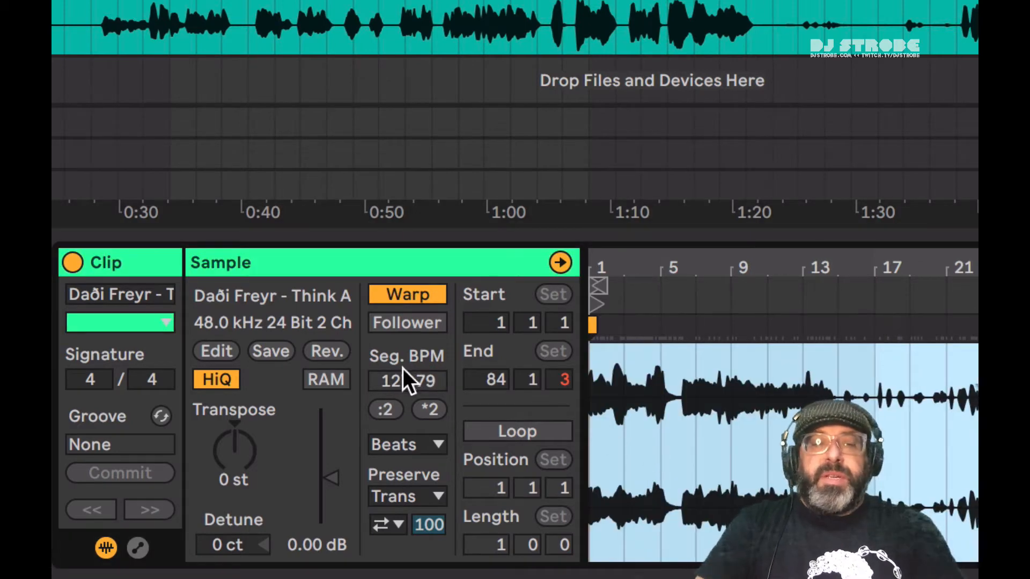
click(591, 325)
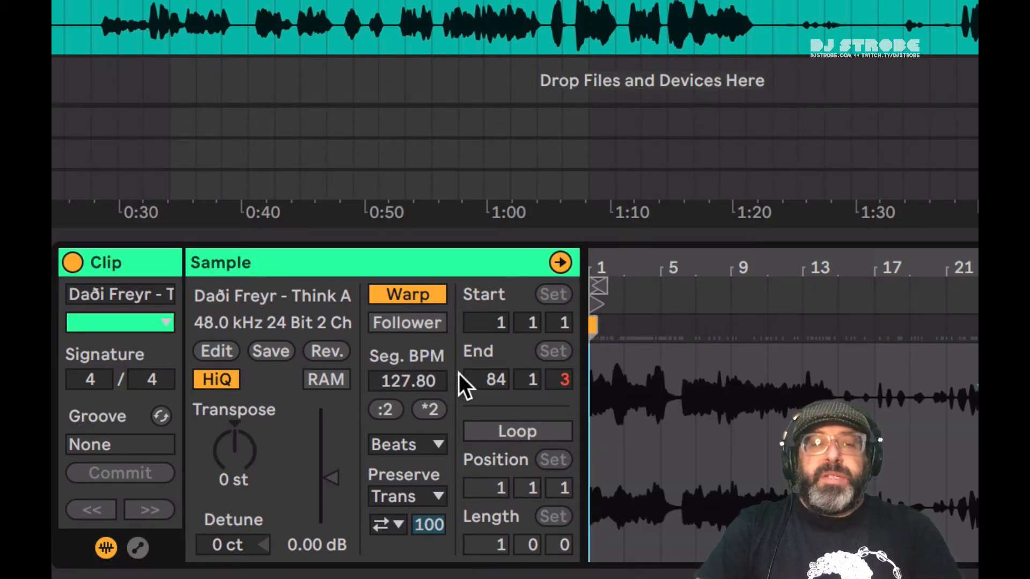
click(409, 385)
text(127)
key(Return)
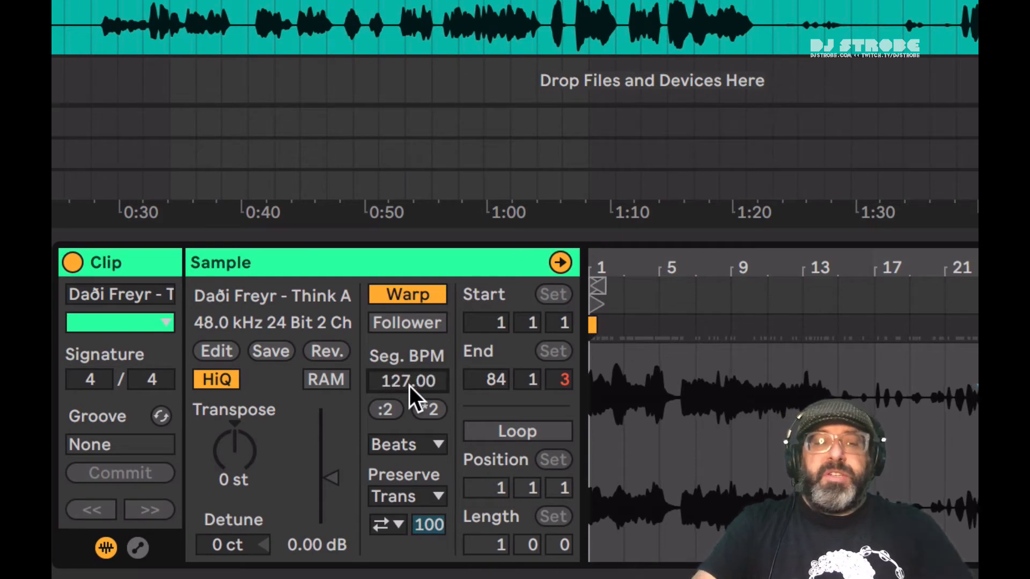
Remove the vocals clip's extra warp markers and set its segment BPM to 127.
click(644, 3)
click(755, 424)
key(ctrl+a)
key(Delete)
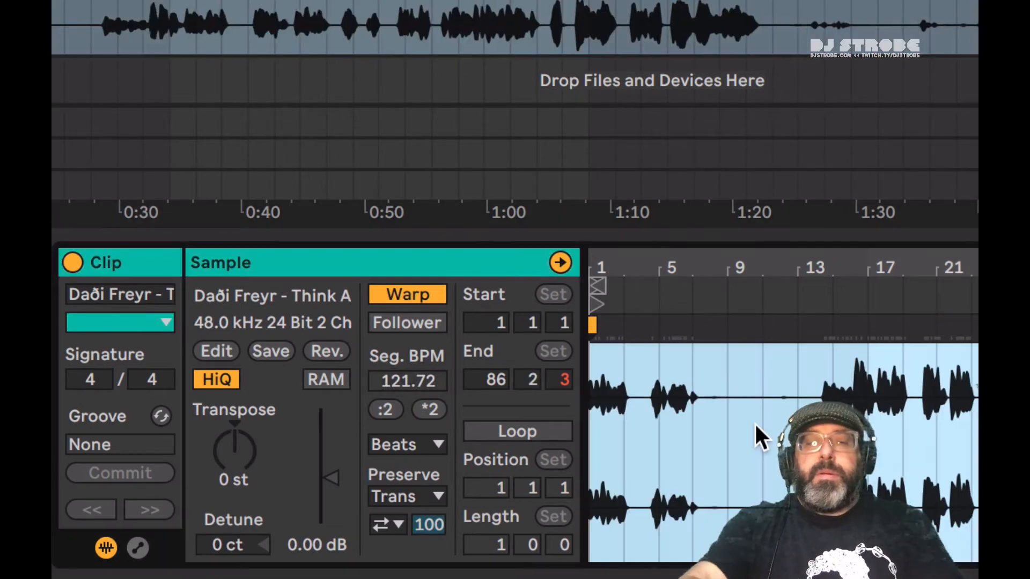
click(588, 327)
click(404, 378)
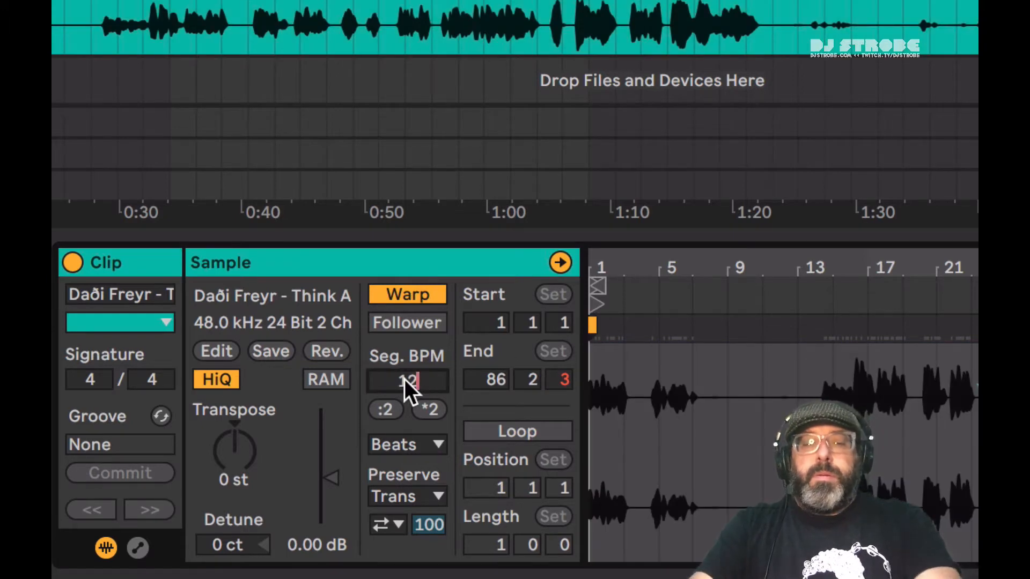
text(127)
key(Return)
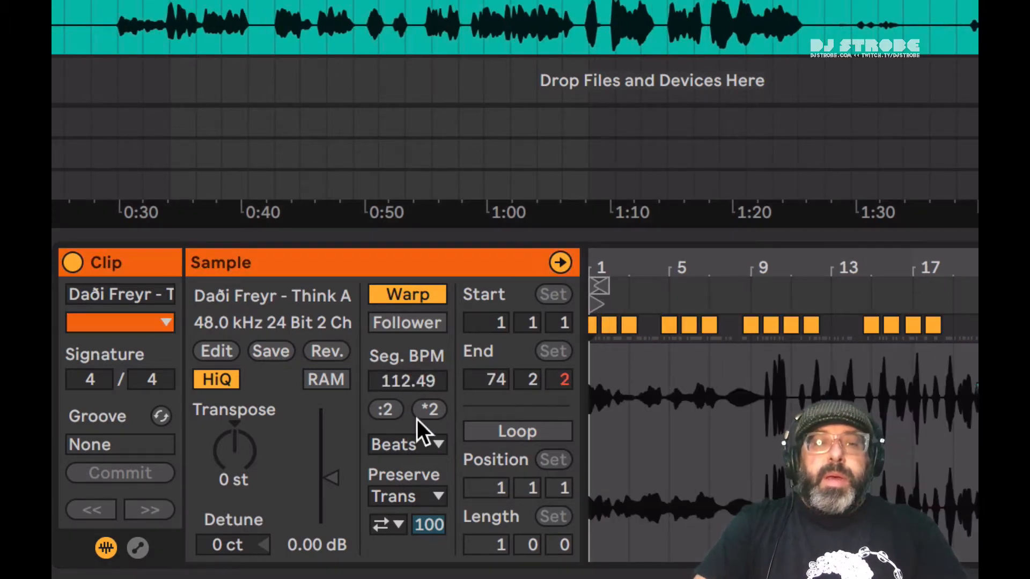
Strip the bass clip down to its first warp marker and set its segment BPM to 127.
click(727, 429)
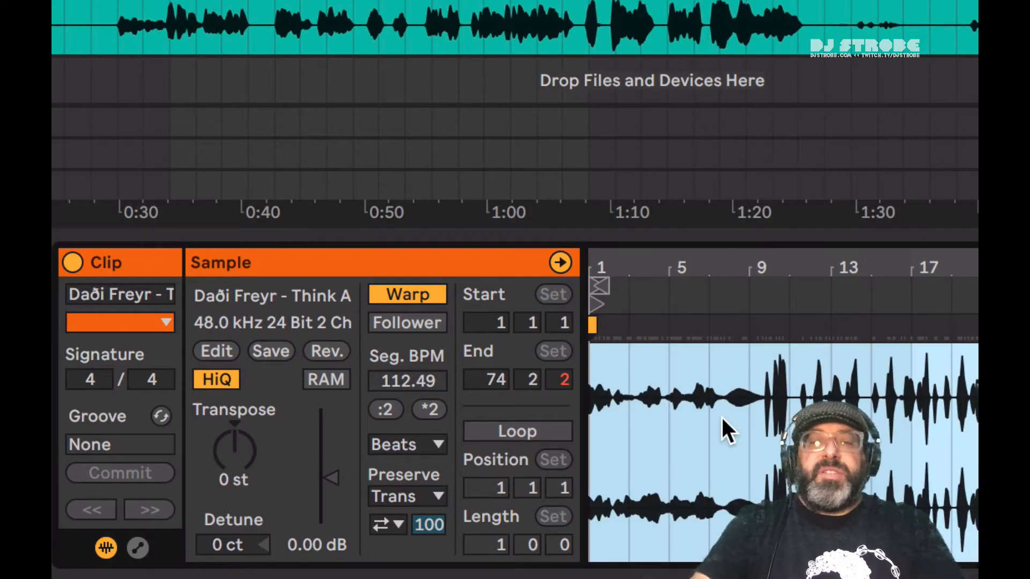
click(432, 378)
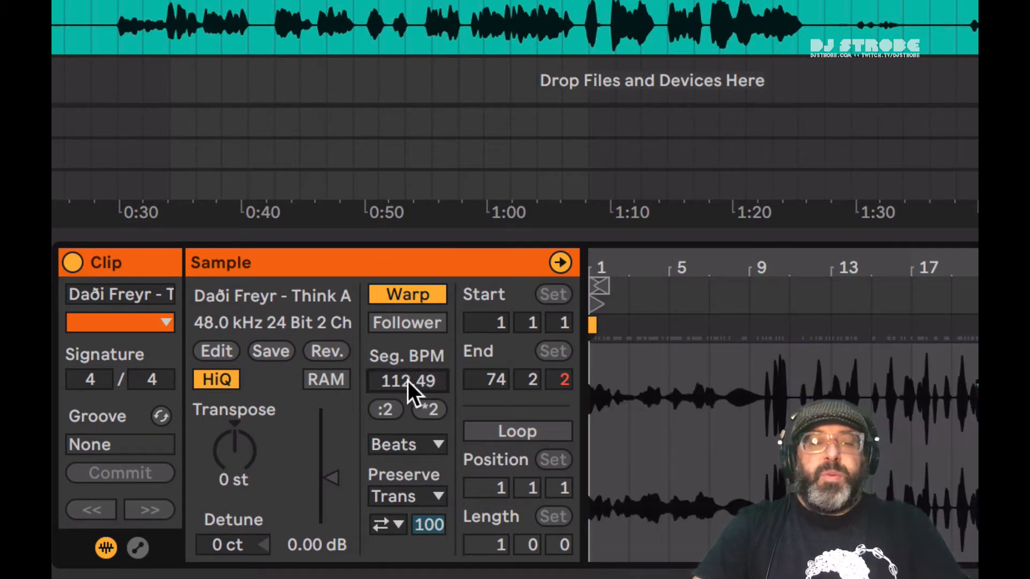
text(127)
key(Return)
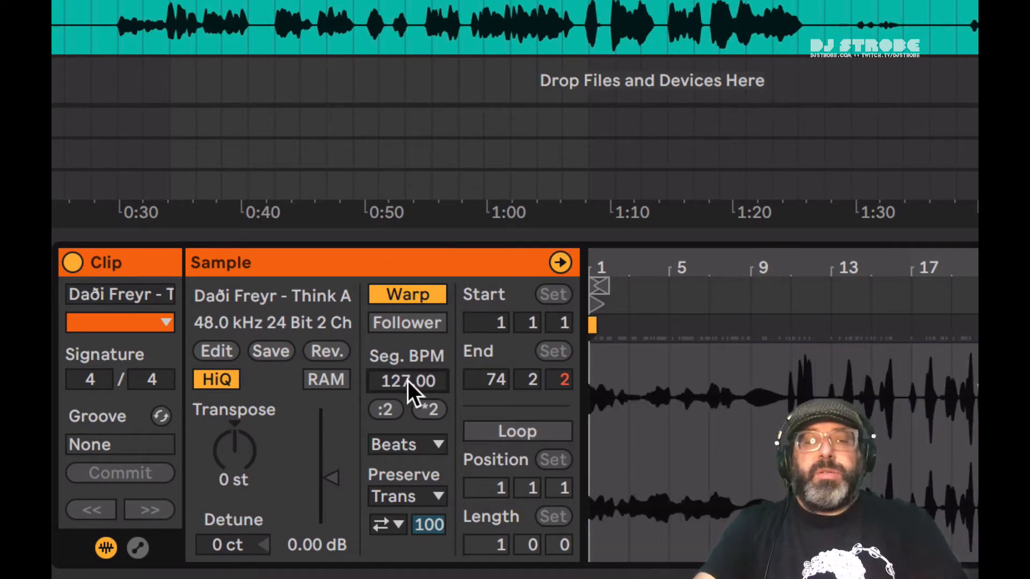
Set the warp mode of the bass, vocals and drums clips to Complex.
click(404, 446)
click(412, 567)
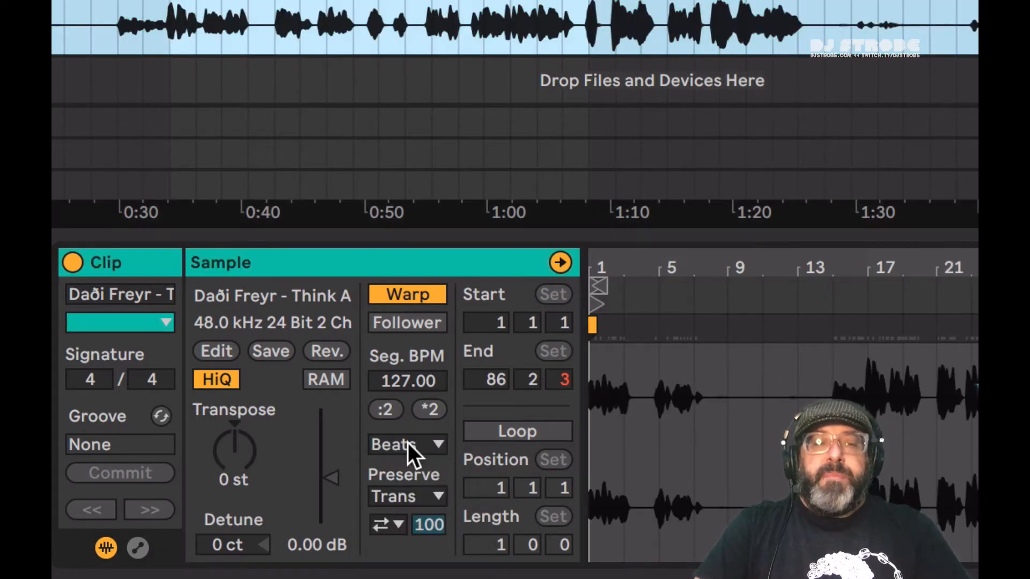
click(410, 449)
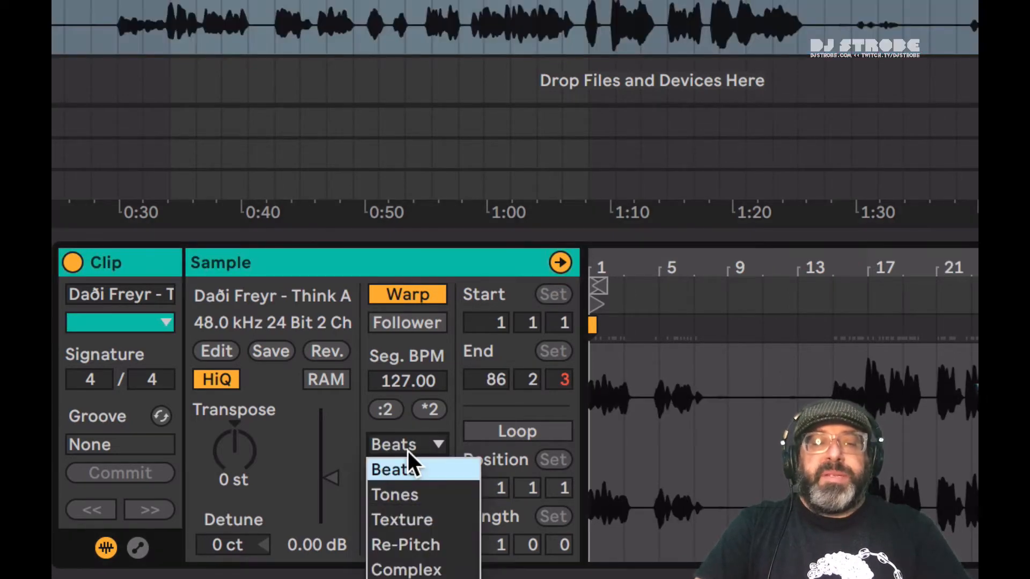
click(415, 567)
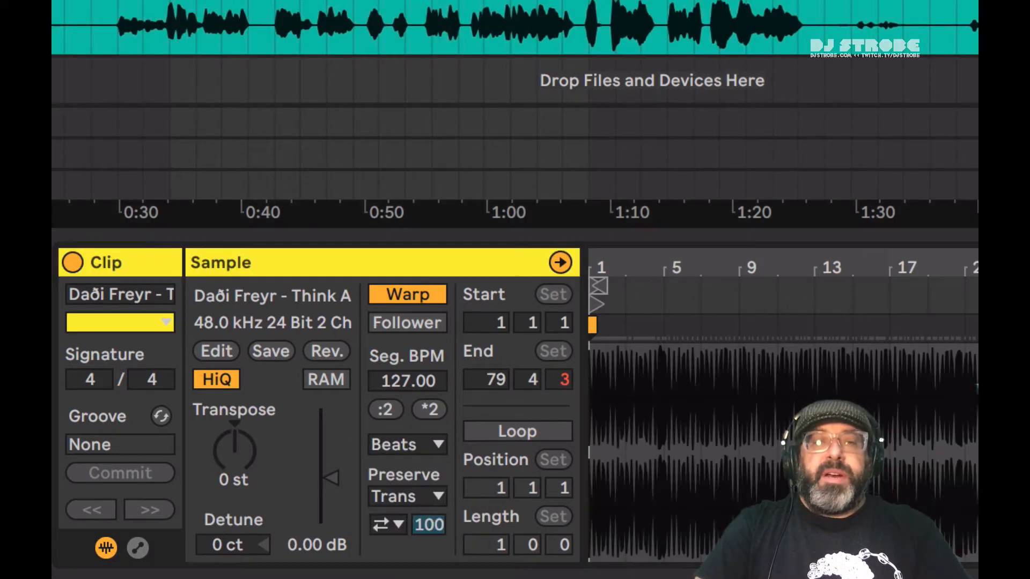
click(418, 450)
click(403, 568)
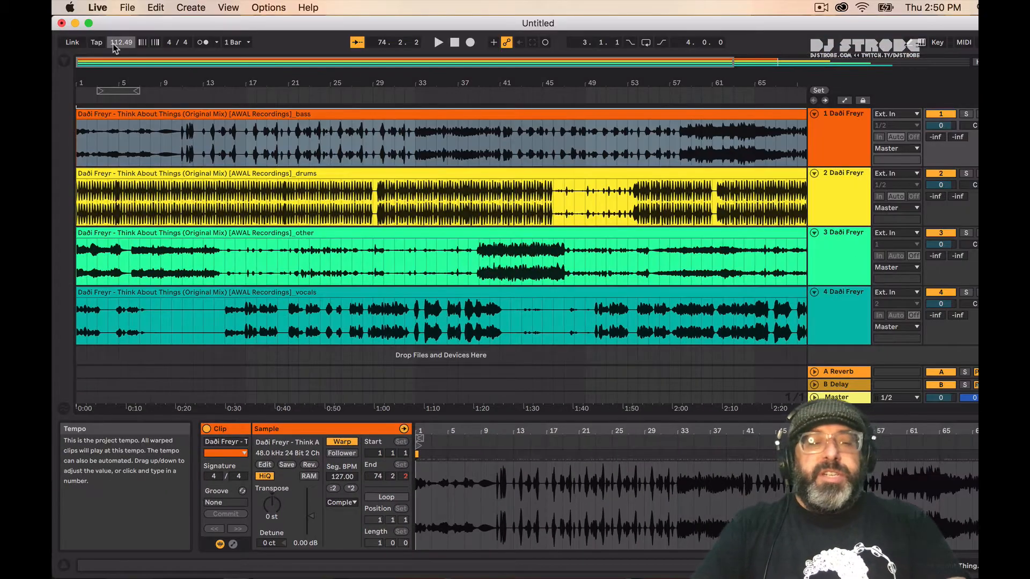
Set the project tempo to 127 BPM.
click(113, 43)
text(127)
key(Return)
Audition the four stems together from about bars 14, 21 and 32, and stop playback.
click(212, 95)
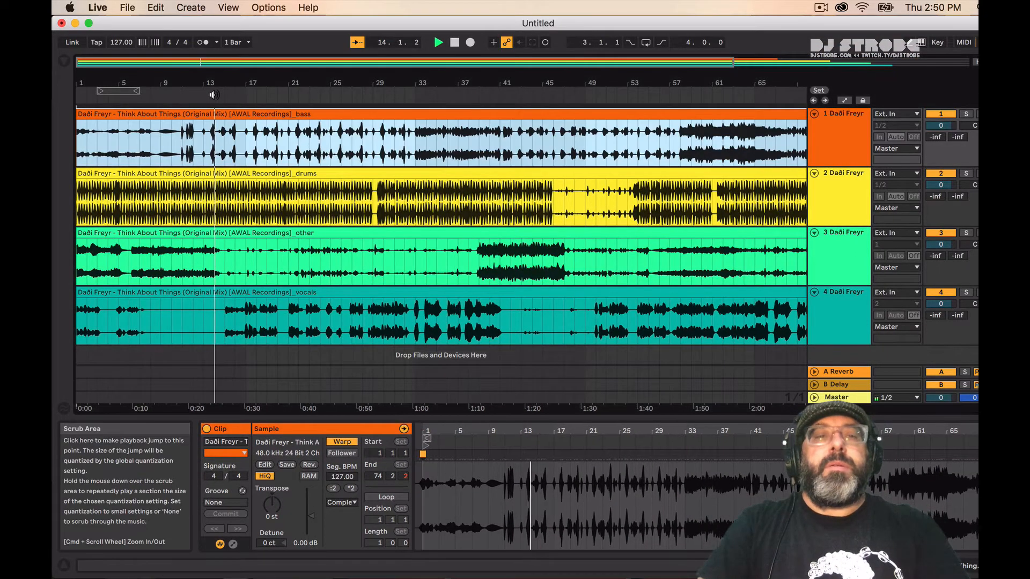
click(293, 96)
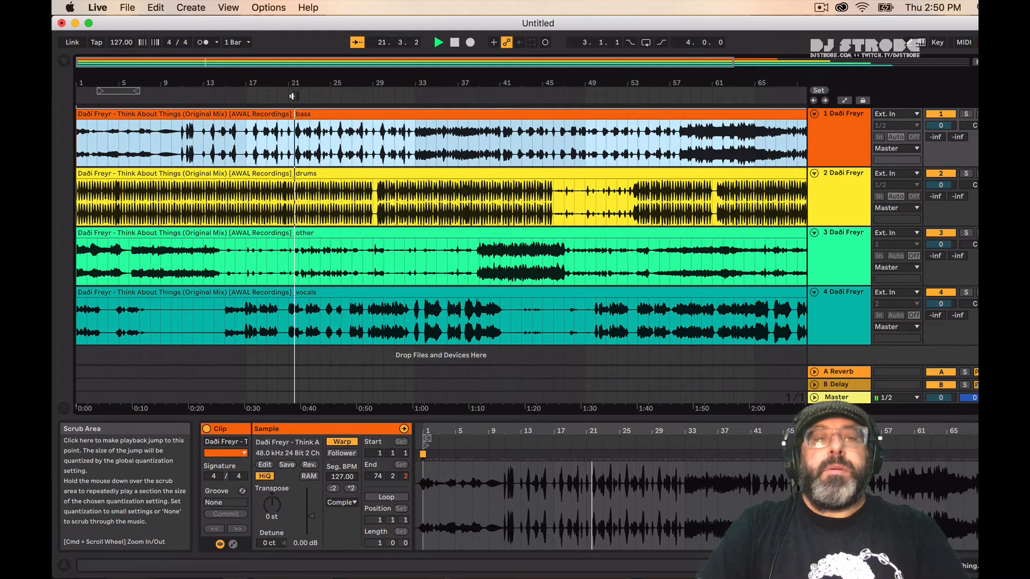
click(408, 99)
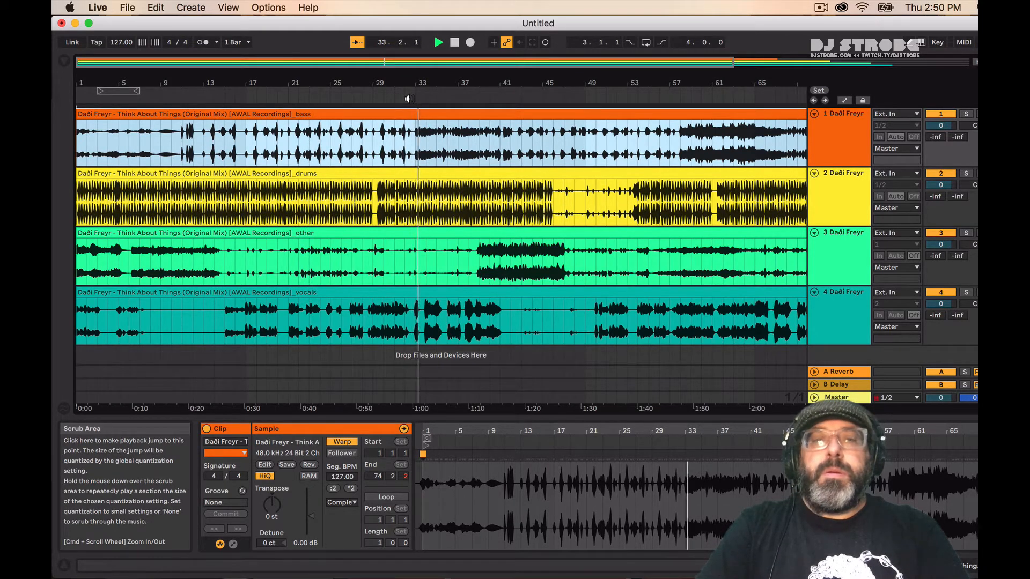
key(space)
Extend the starts of the bass and drums clips to reveal their hidden intros, with both clips beginning at bar 1.
drag(166, 114, 266, 101)
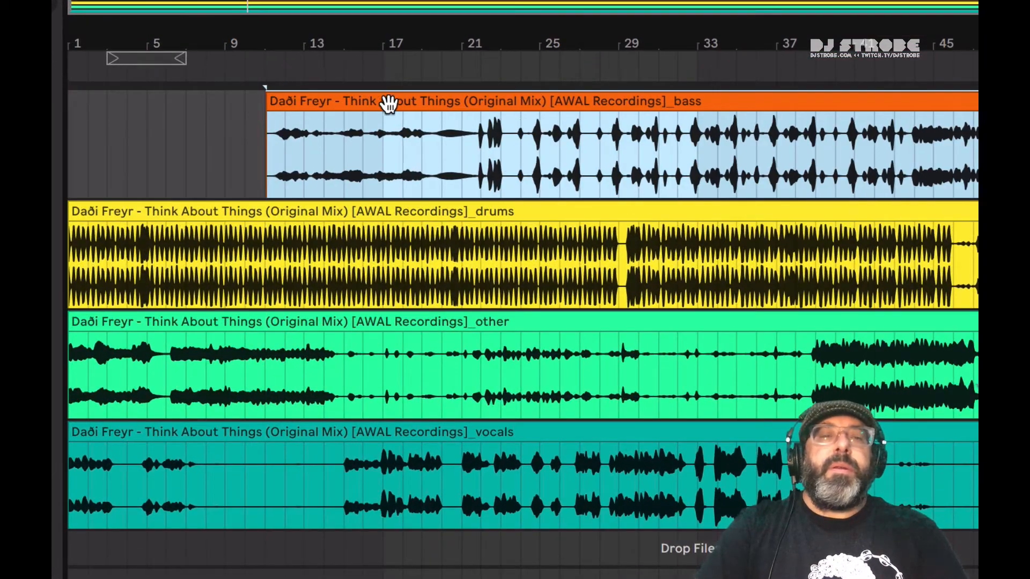
drag(387, 103, 152, 104)
drag(118, 214, 68, 215)
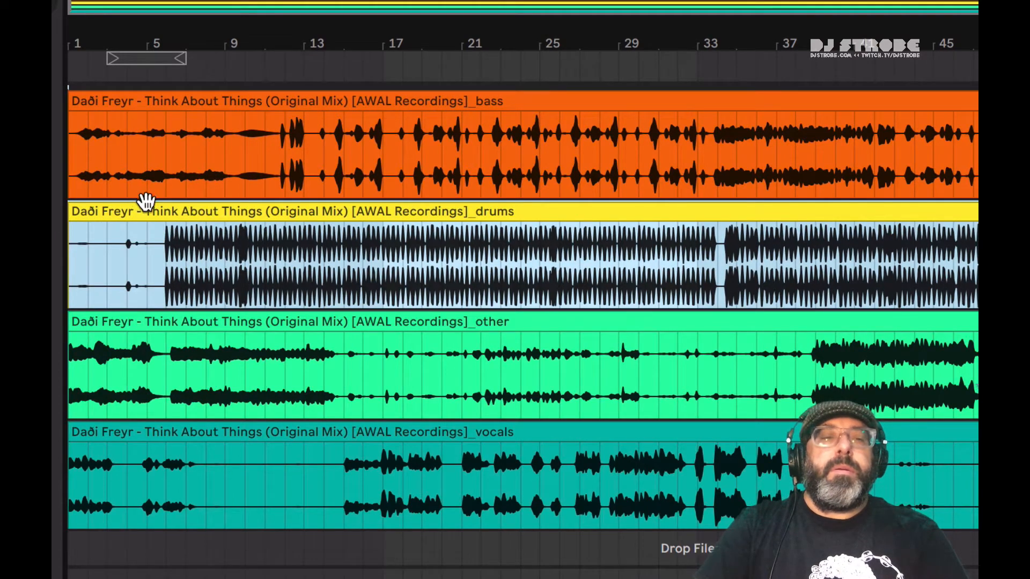
drag(145, 203, 353, 209)
drag(286, 215, 73, 223)
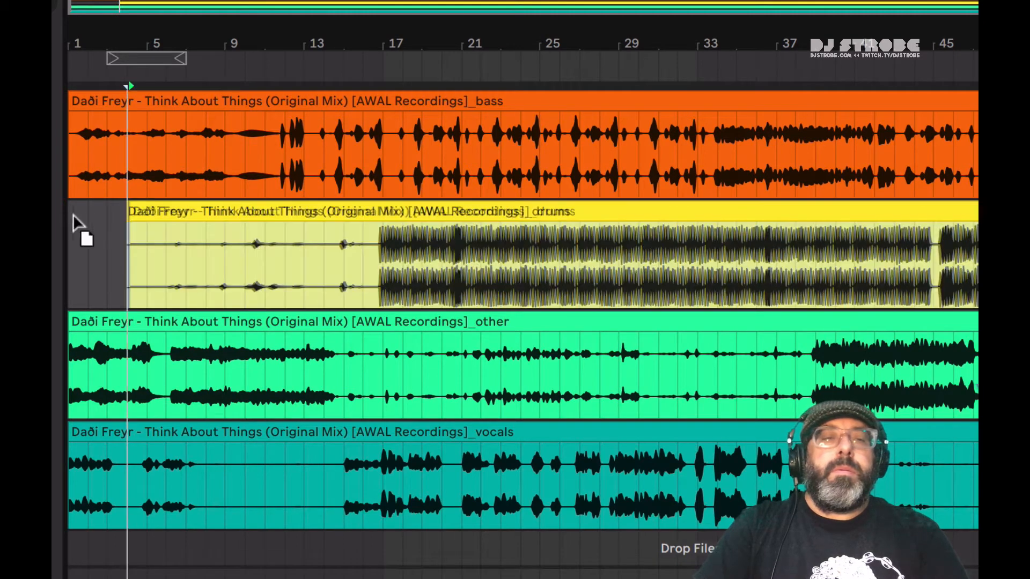
Extend the starts of the other and vocals clips to reveal their hidden intros, with both clips beginning at bar 1.
drag(127, 314, 99, 324)
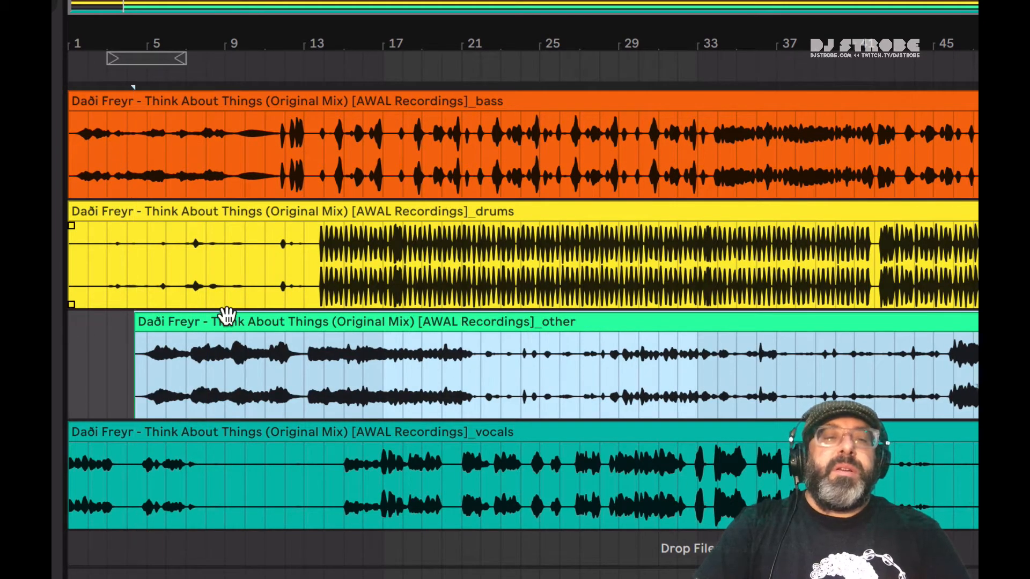
drag(227, 316, 129, 346)
drag(131, 424, 50, 436)
drag(252, 433, 107, 420)
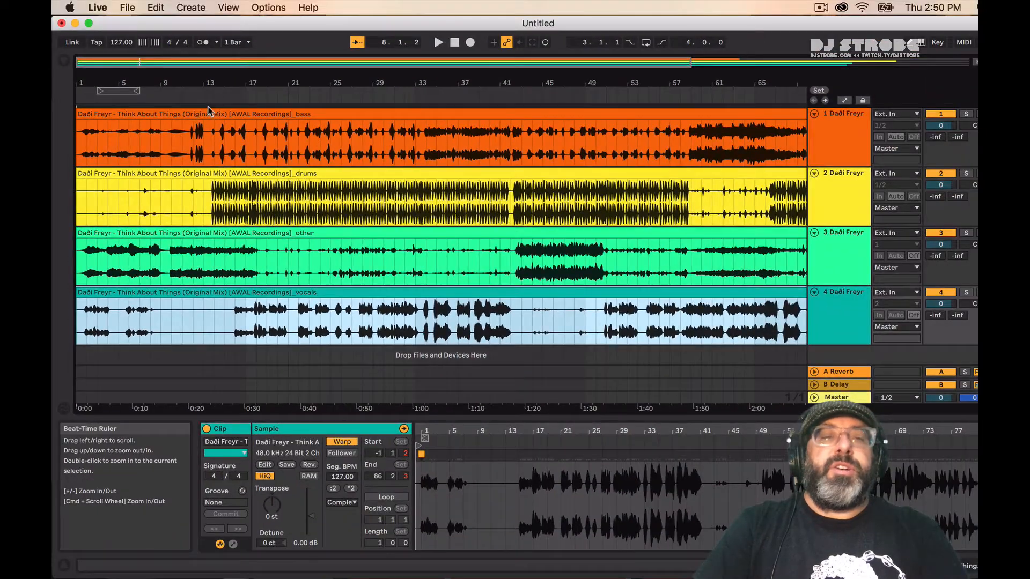
Audition the repositioned stems from about bars 15 and 28, and stop playback.
click(231, 94)
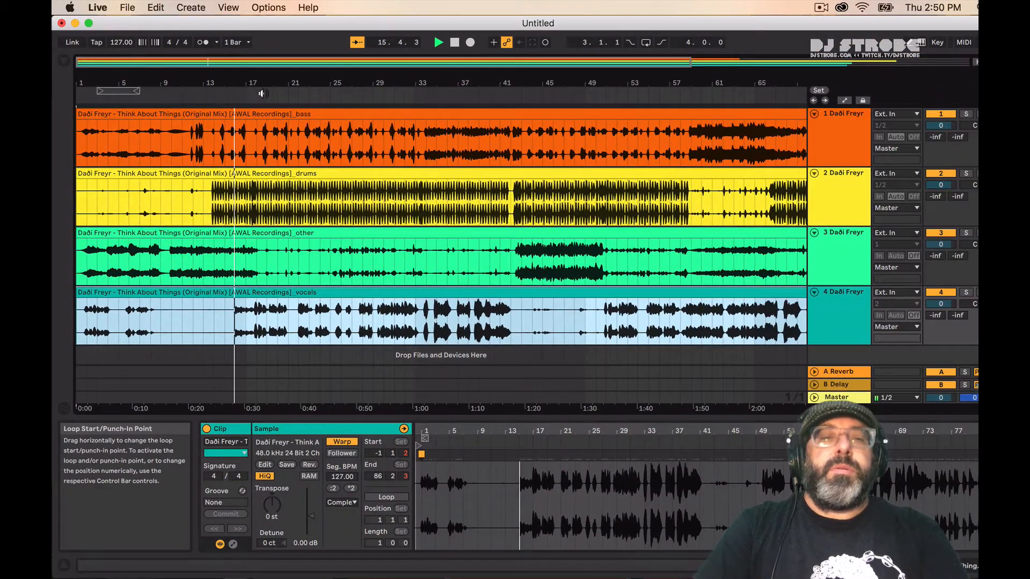
click(361, 96)
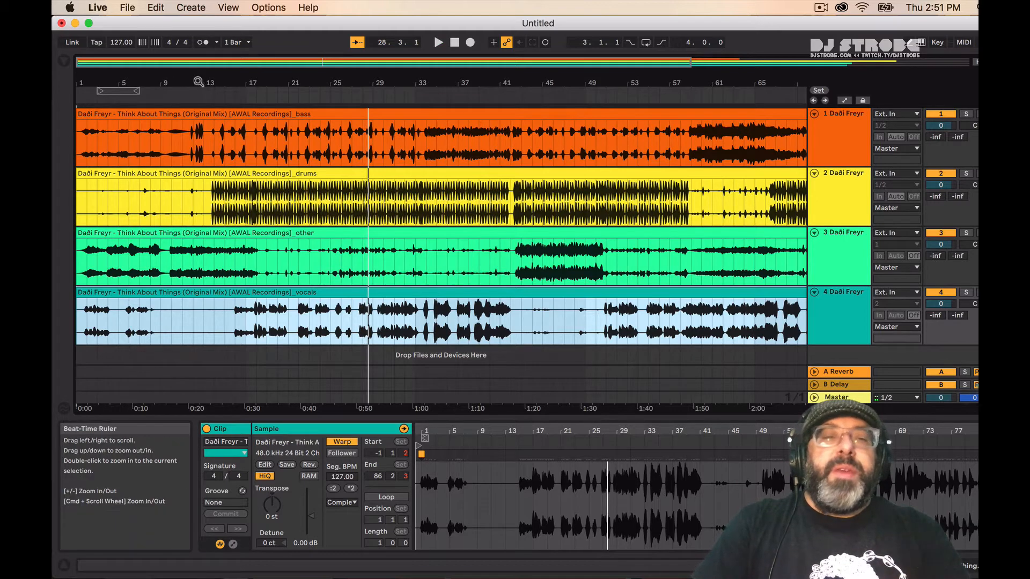
Turn off Snap to Grid and shift all four stem clips together so the first drum hit lands on beat 14.2, checking against the metronome.
click(269, 7)
click(287, 185)
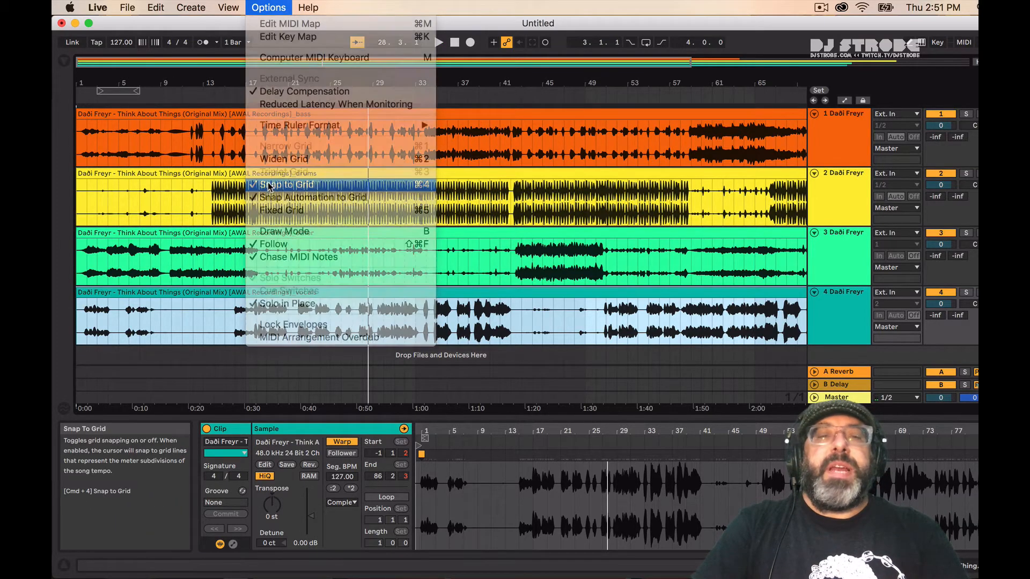
shift+click(232, 292)
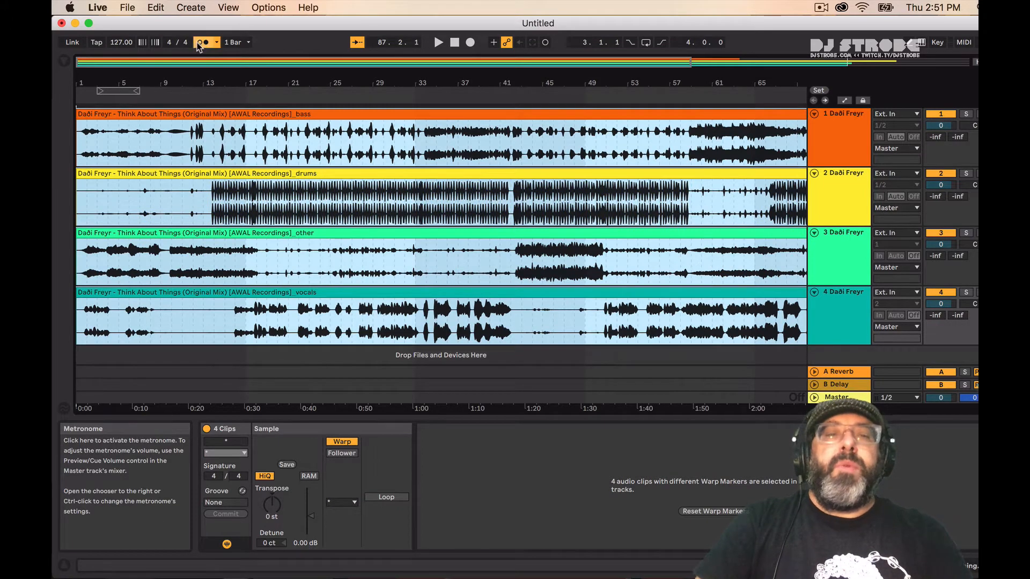
drag(236, 80, 546, 81)
drag(407, 174, 435, 194)
drag(420, 83, 434, 179)
click(368, 89)
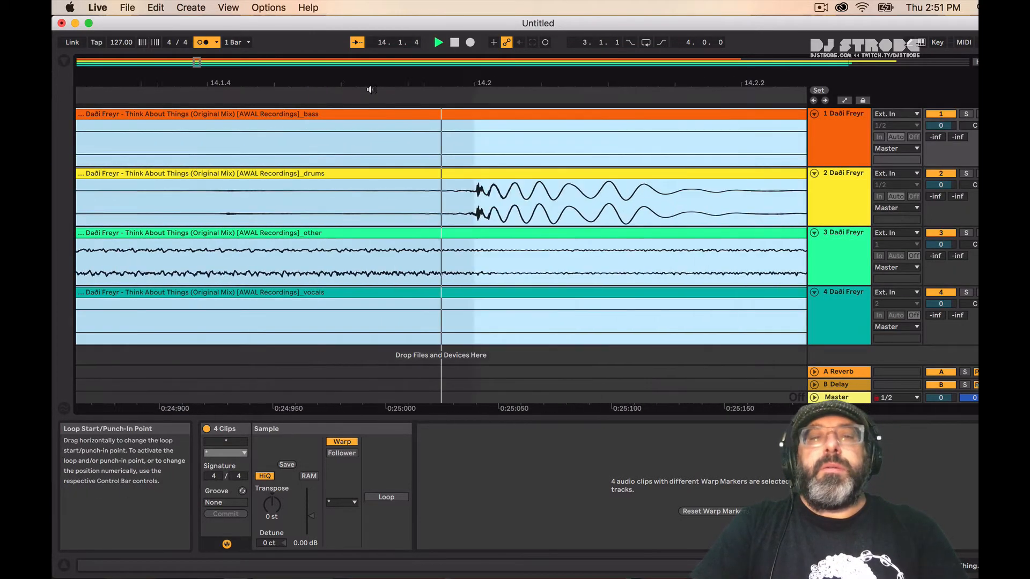
drag(395, 83, 395, 16)
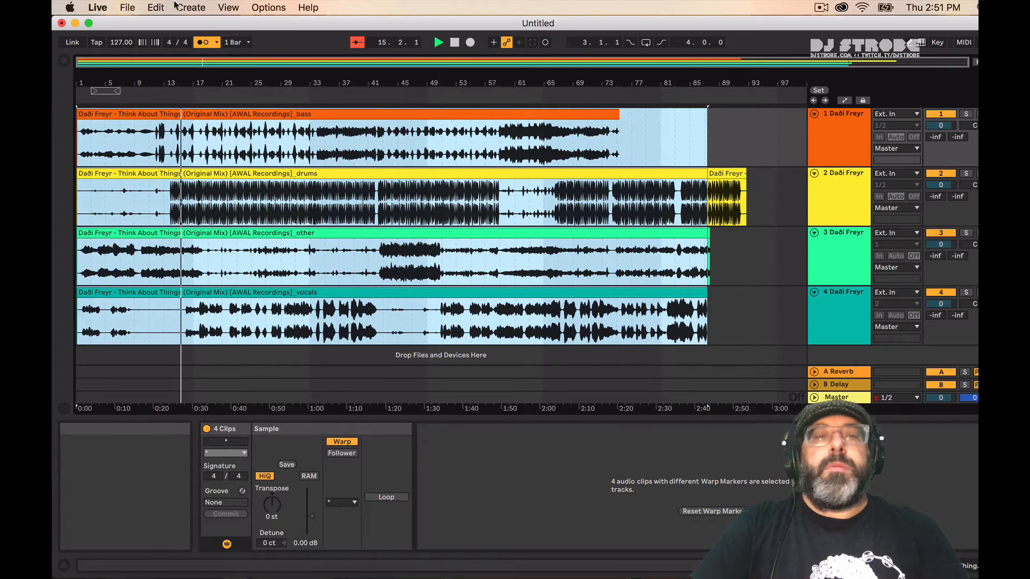
Turn Snap to Grid back on, extend the ends of all four clips to about bar 92, and audition them.
click(268, 8)
click(290, 184)
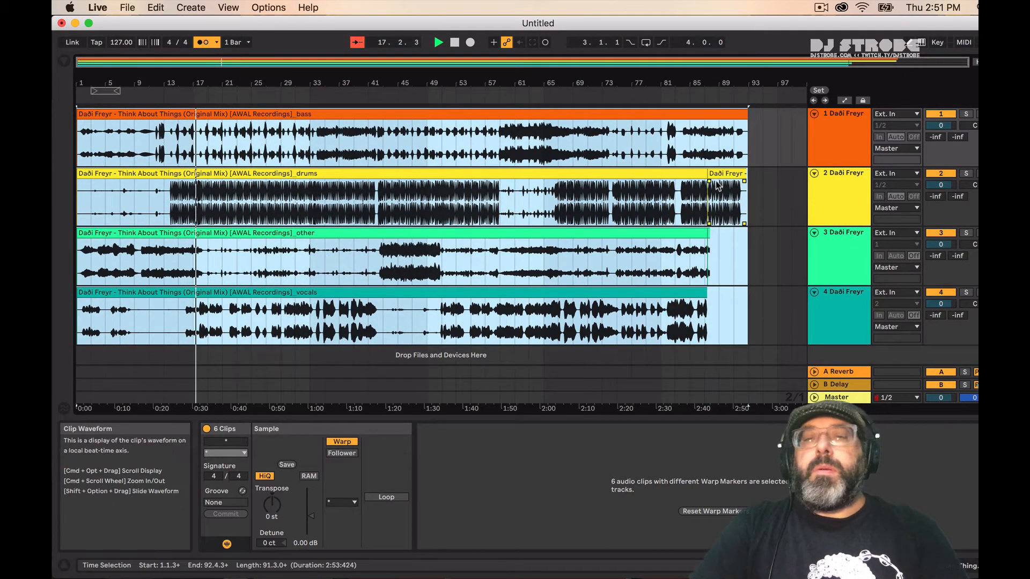
drag(708, 176, 803, 177)
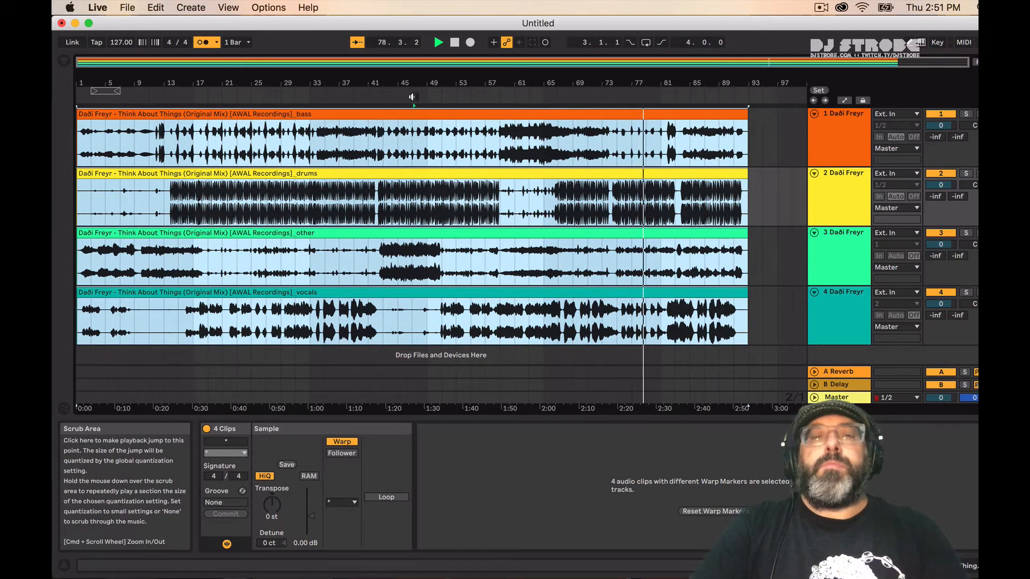
key(space)
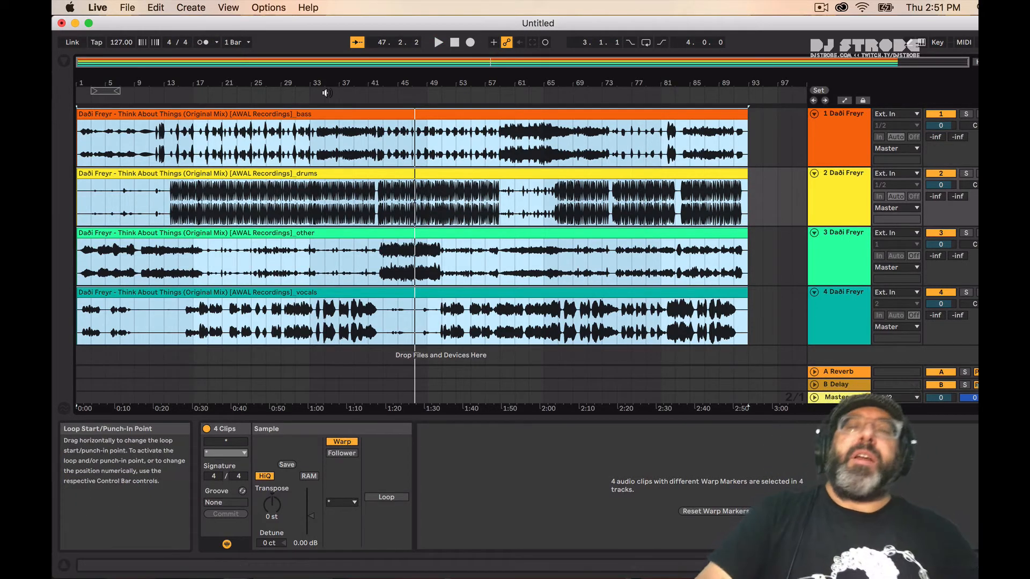
Mute the drums track and audition the remaining stems from about bars 37 and 49.
click(940, 174)
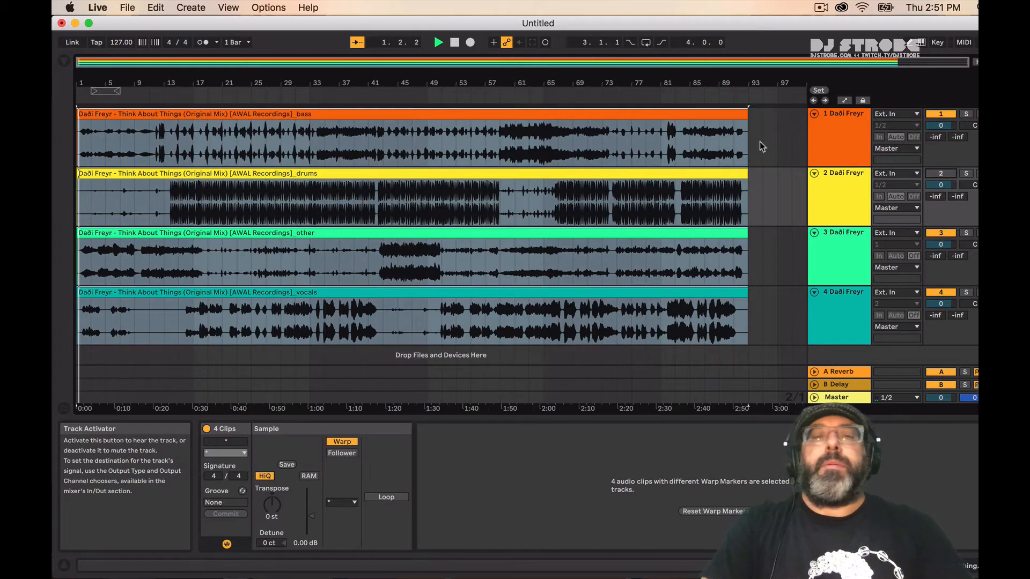
click(337, 99)
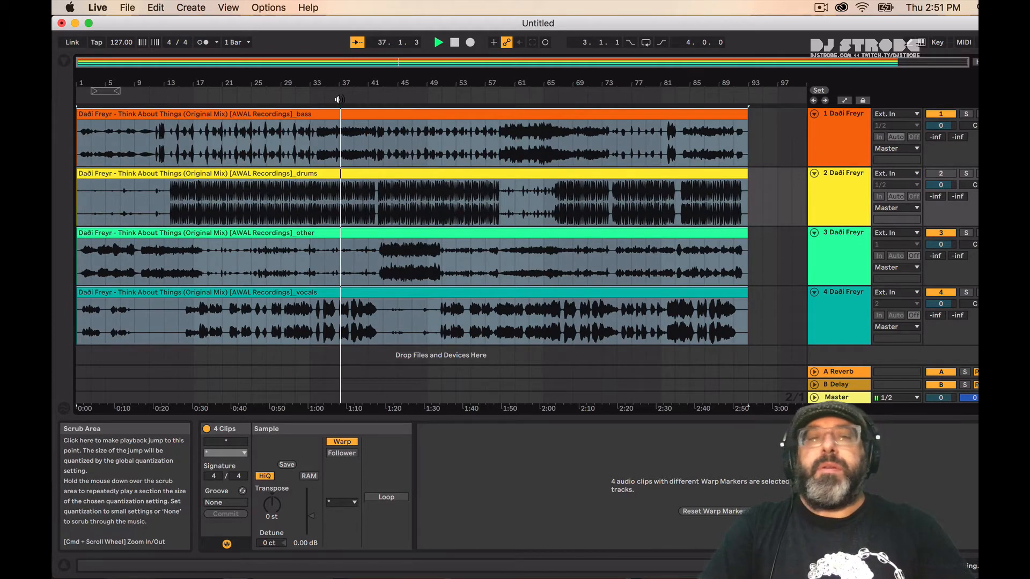
click(427, 94)
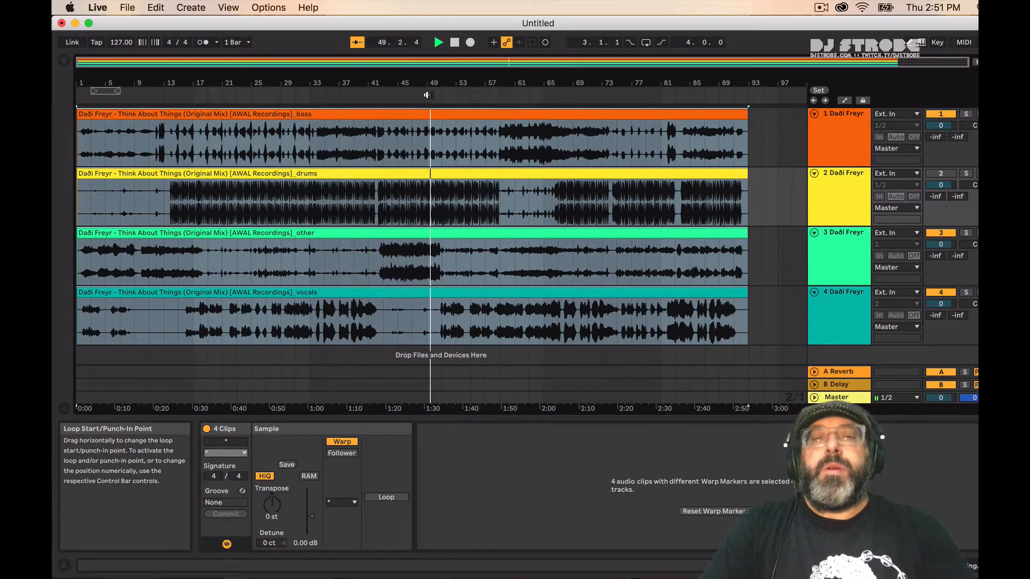
key(space)
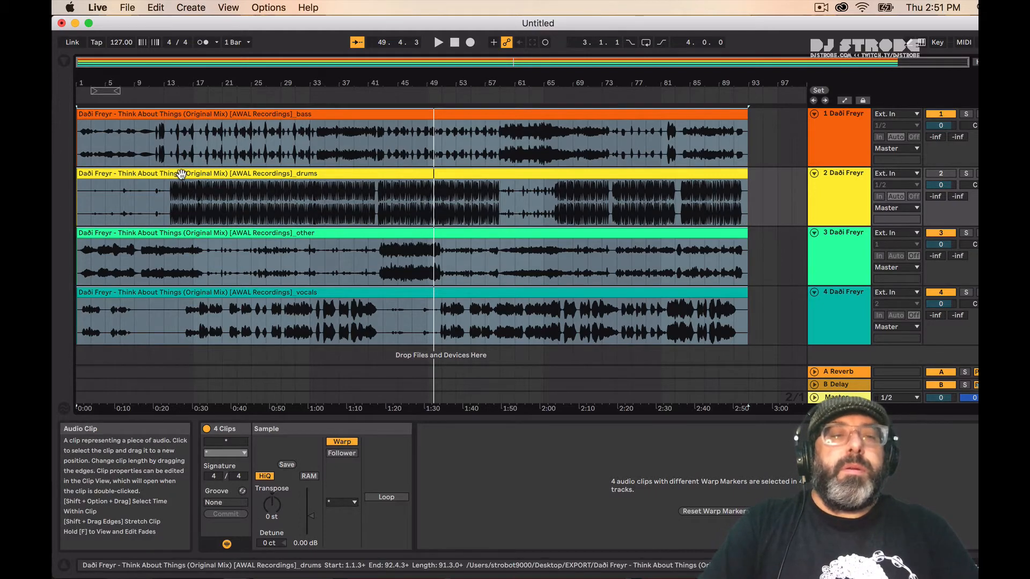
Select all four stem clips and move them together about one bar later, starting at 2.2.1.
click(166, 293)
shift+click(163, 112)
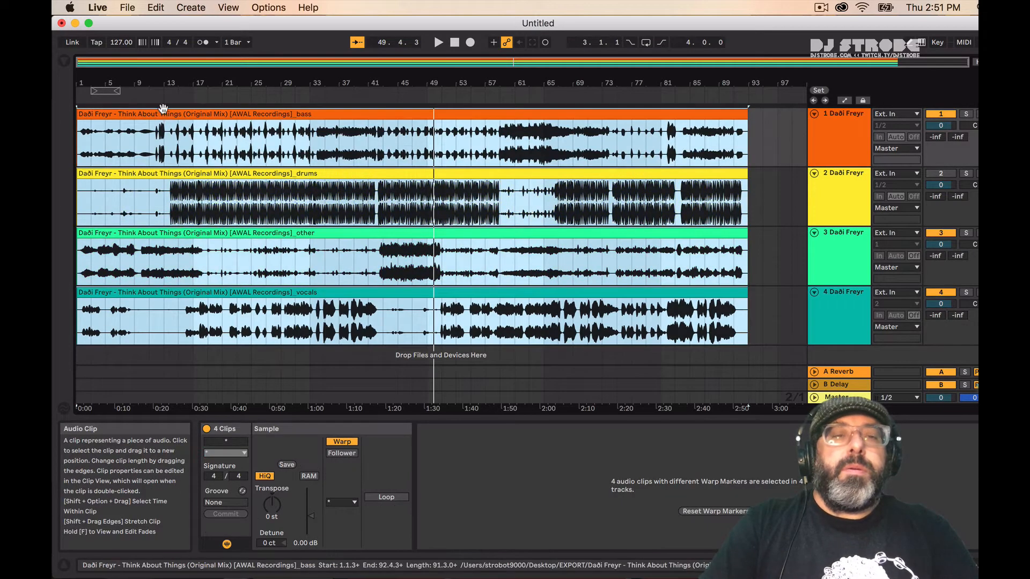
drag(171, 83, 179, 136)
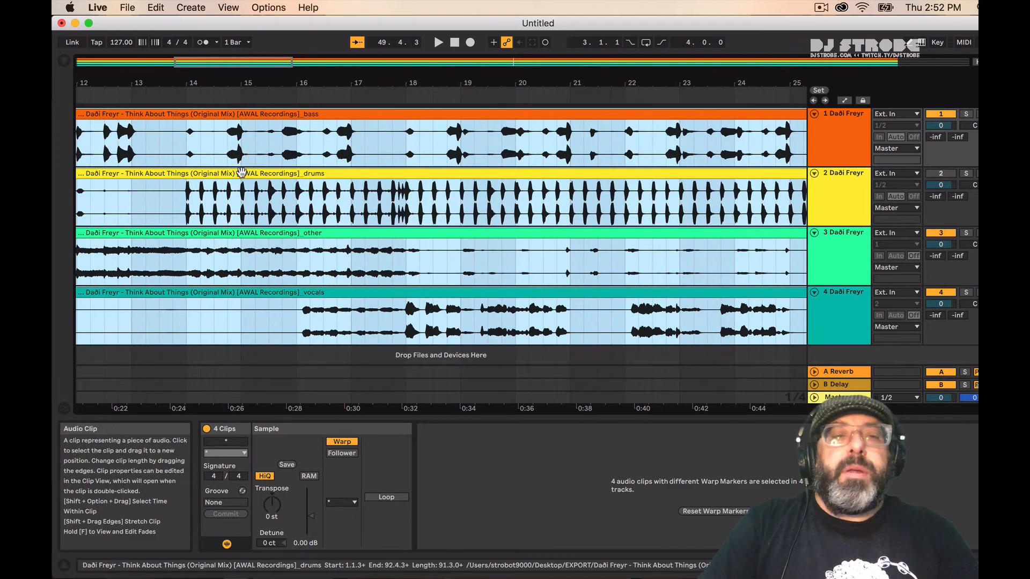
drag(242, 173, 274, 175)
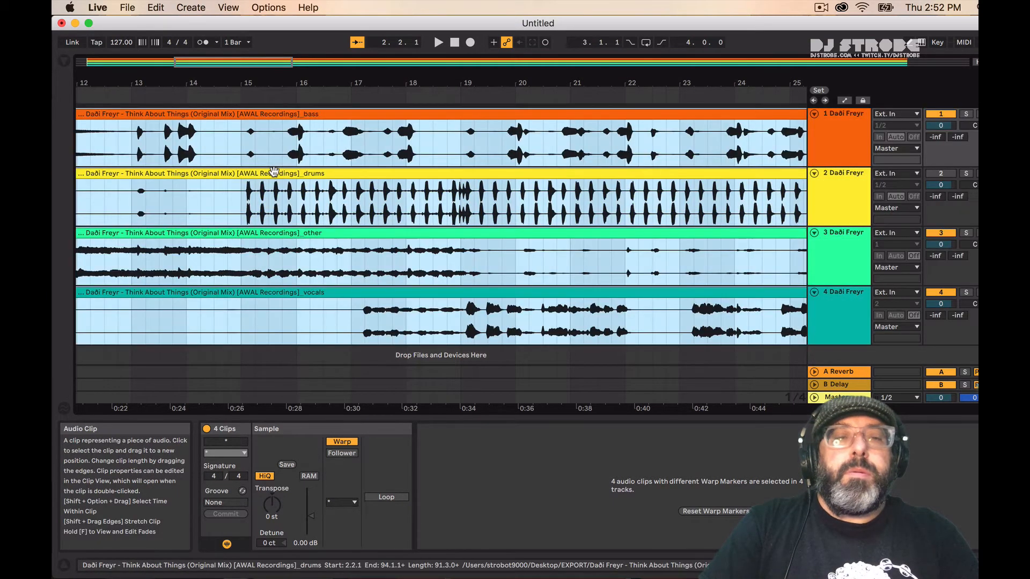
With Snap to Grid off, nudge the four clips so the first drum hit lands on bar 15, and turn snapping back on.
click(269, 7)
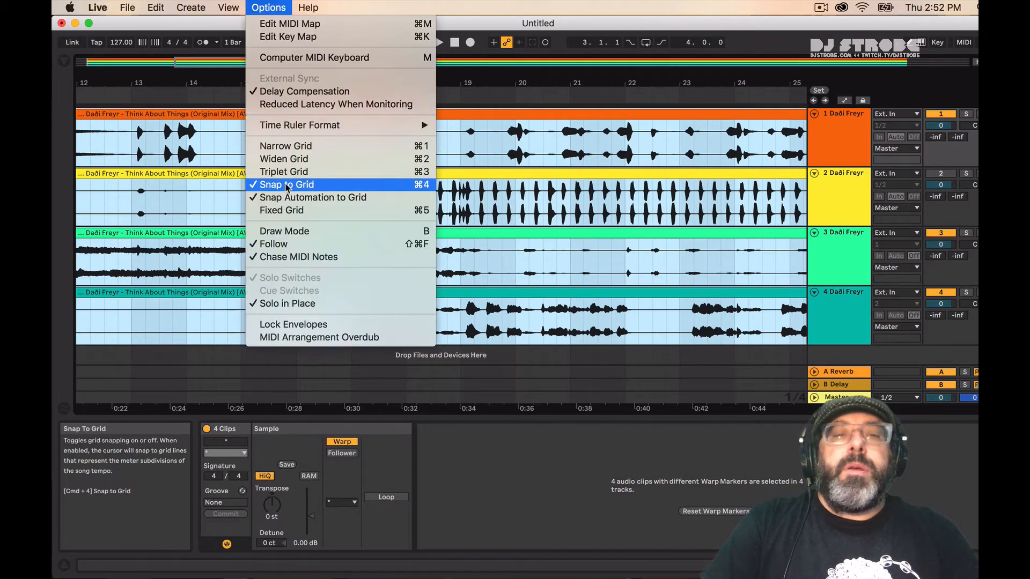
click(287, 185)
drag(252, 82, 315, 173)
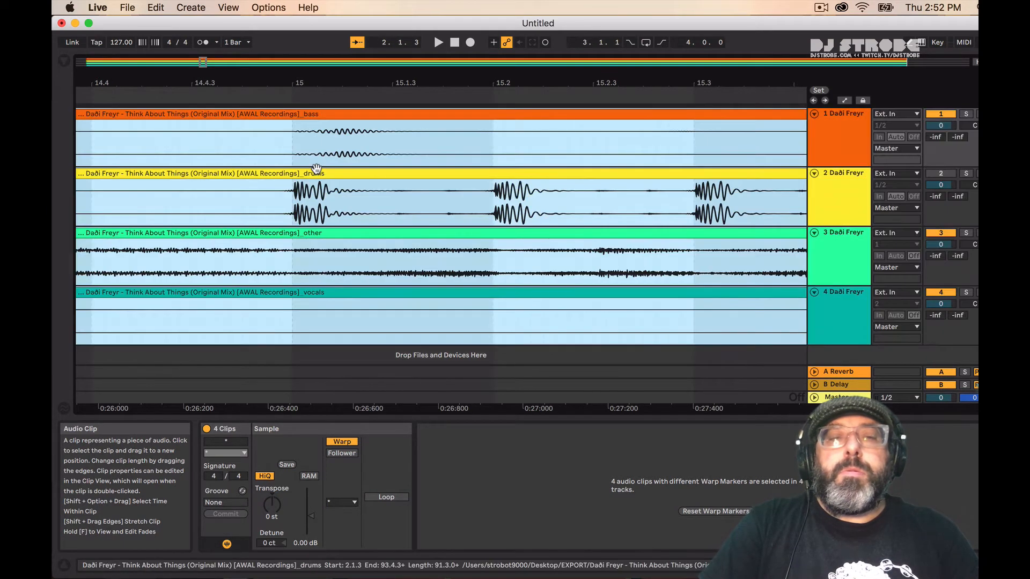
click(288, 6)
click(283, 123)
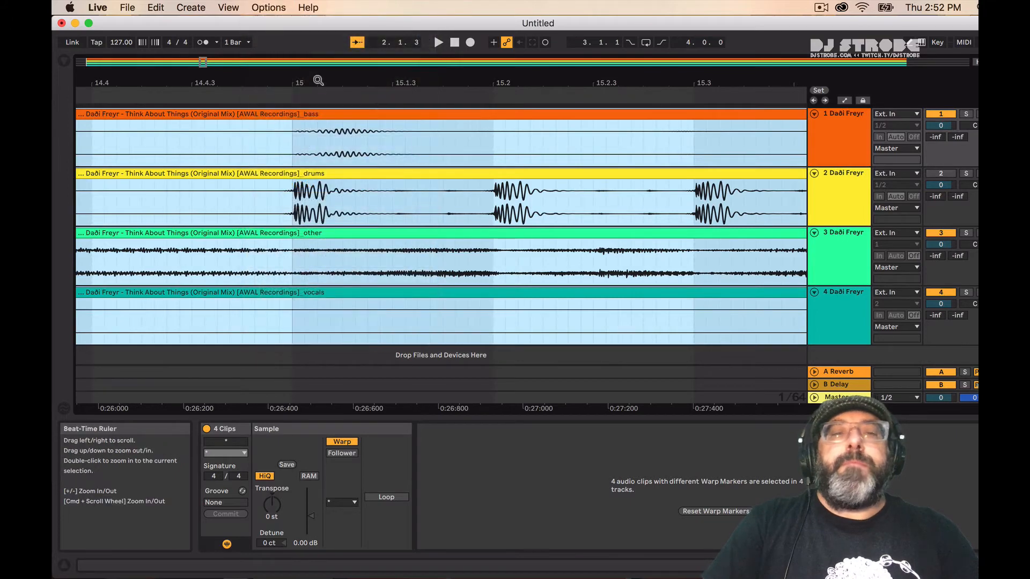
double_click(319, 80)
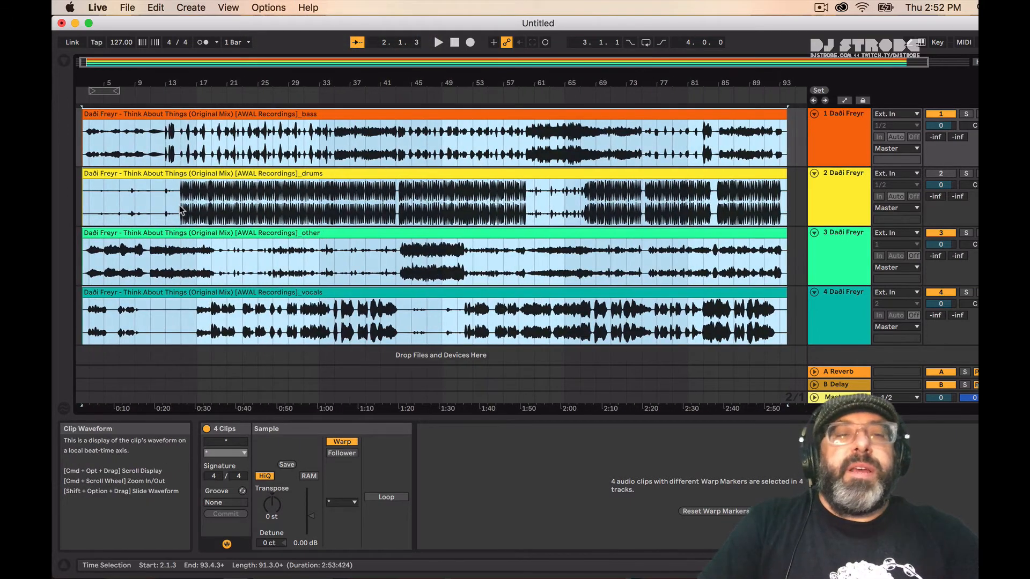
Unmute and audition the drums from bar 15, and copy the two-bar drum section starting there to bar 1.
click(182, 210)
key(space)
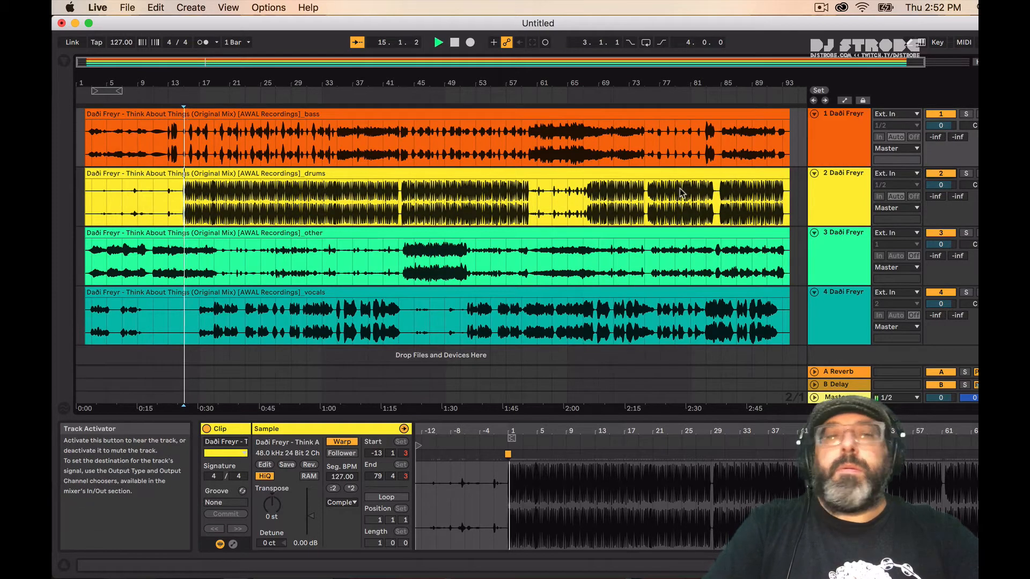
drag(184, 203, 198, 203)
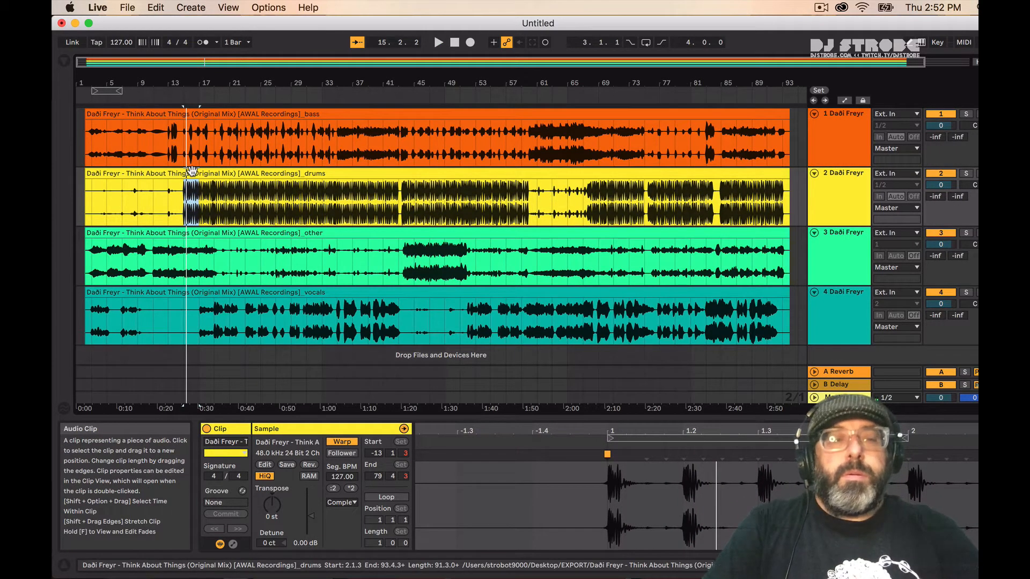
drag(192, 171, 80, 179)
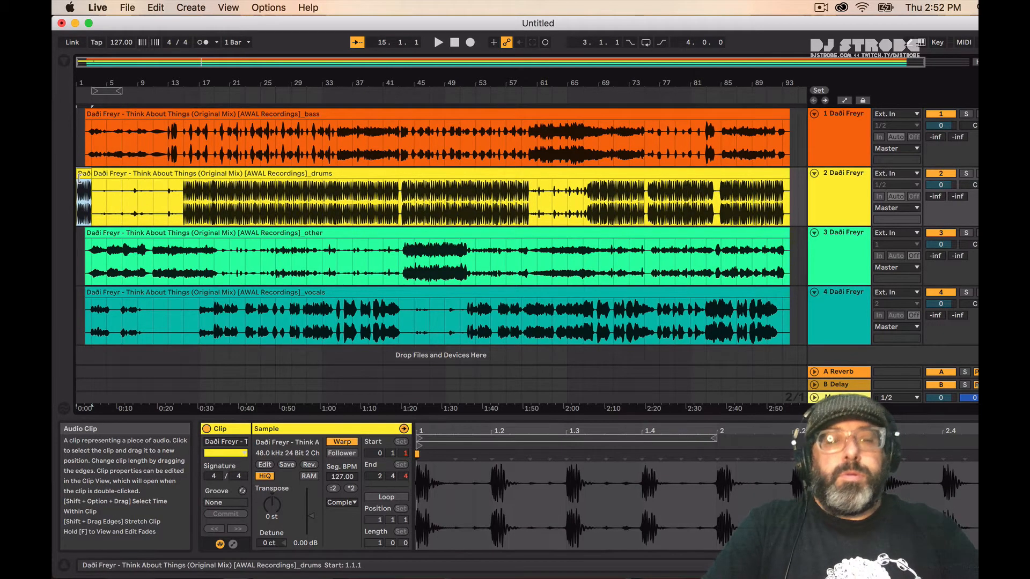
Duplicate the two-bar drum loop six times to fill the drums track up to bar 15.
key(super+d)
key(super+d)
key(super+d)
key(super+d)
key(super+d)
key(super+d)
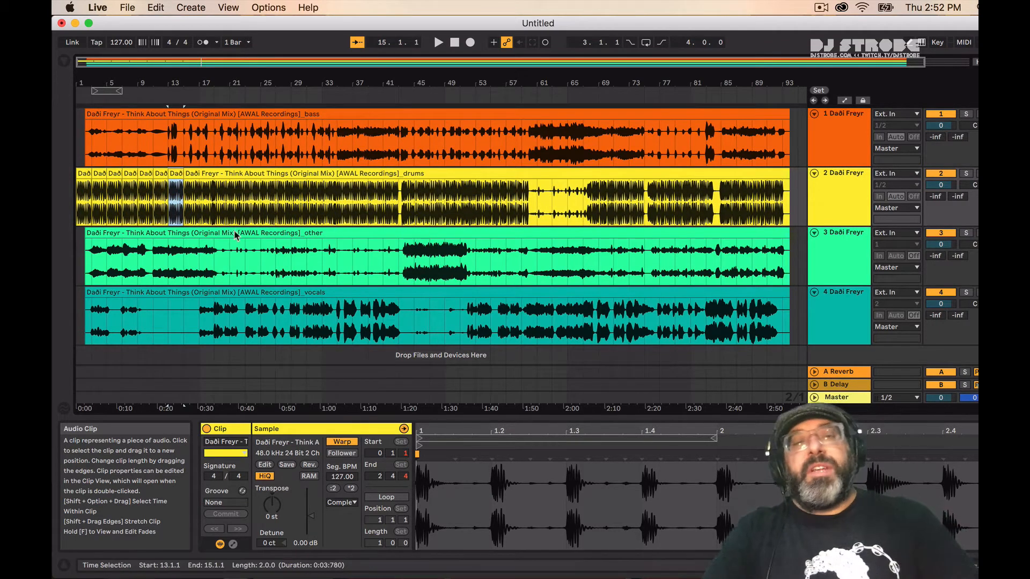
Select every clip in the arrangement and move them all 16 bars later, starting at bar 17.
click(197, 292)
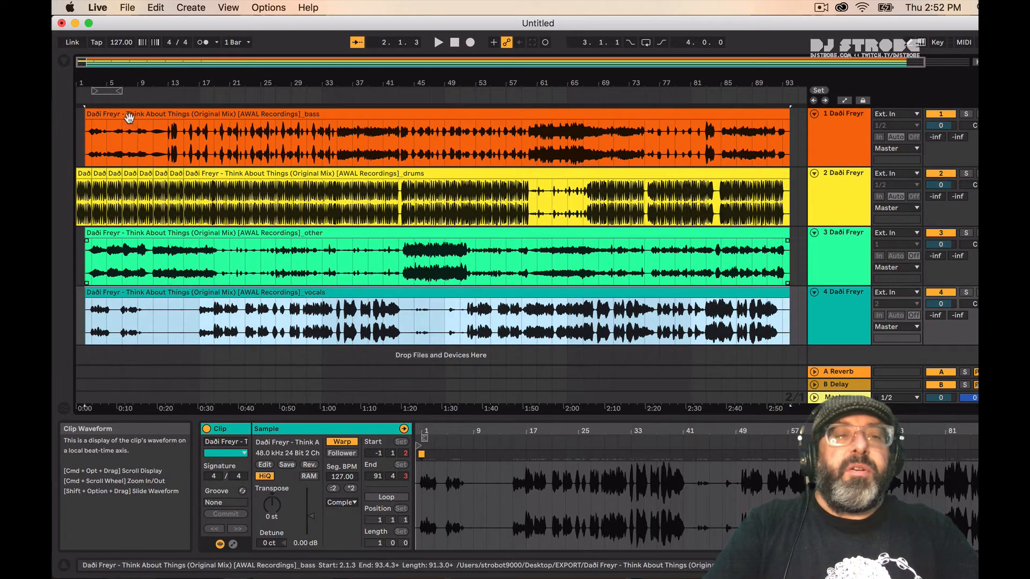
key(super+a)
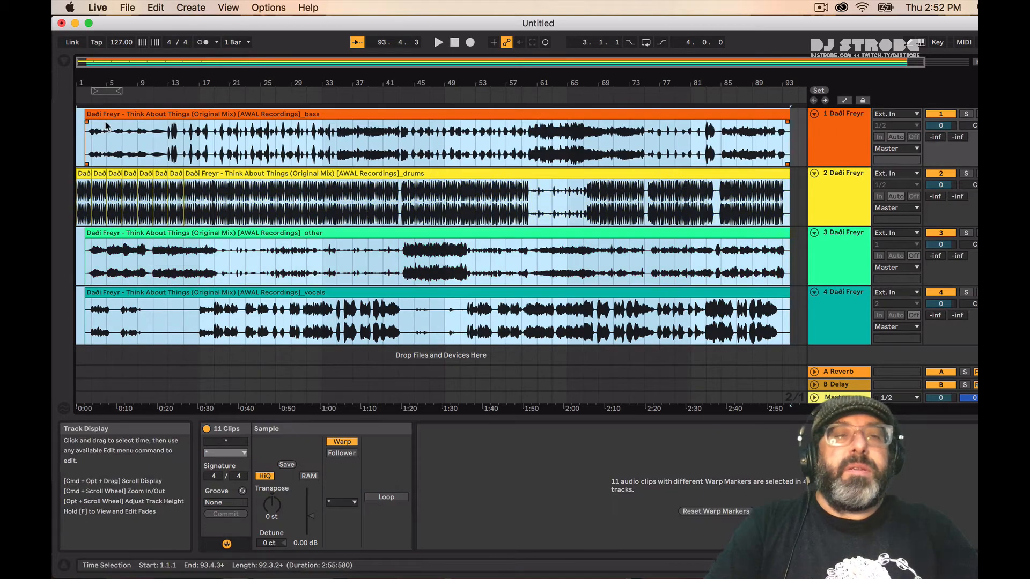
drag(106, 123, 257, 130)
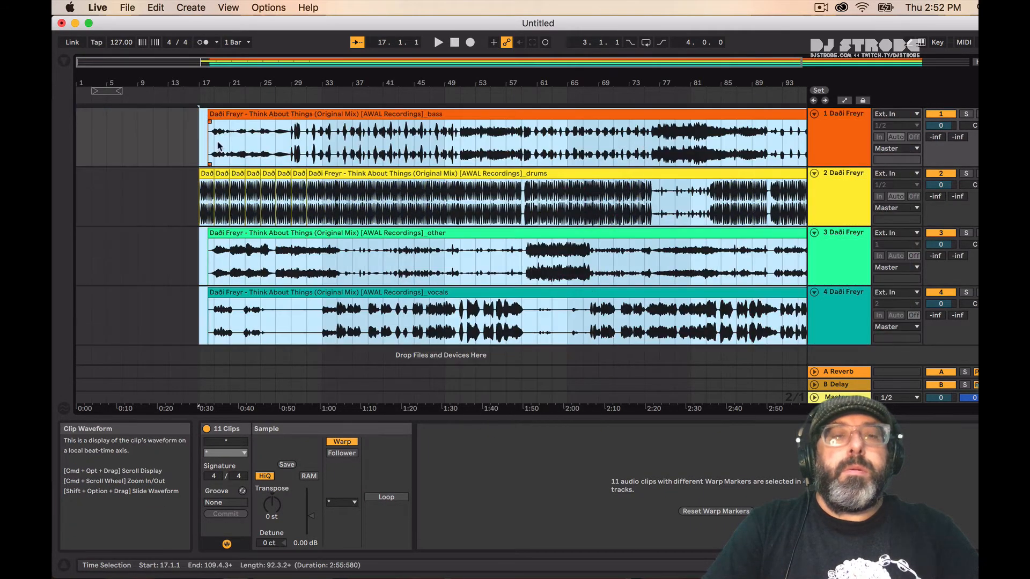
Extend the drum intro back to bar 11 with copies of the two-bar loop, and play it.
click(207, 175)
drag(207, 173, 171, 173)
shift+click(206, 174)
key(space)
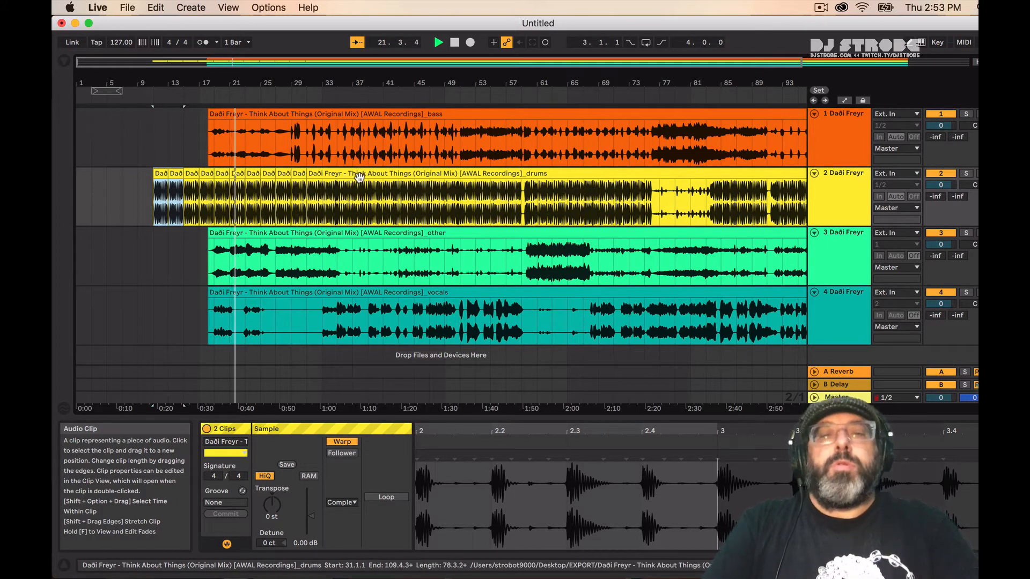
Place the insert marker at bar 107 near the end of the drums clip and stop playback.
drag(351, 84, 352, 50)
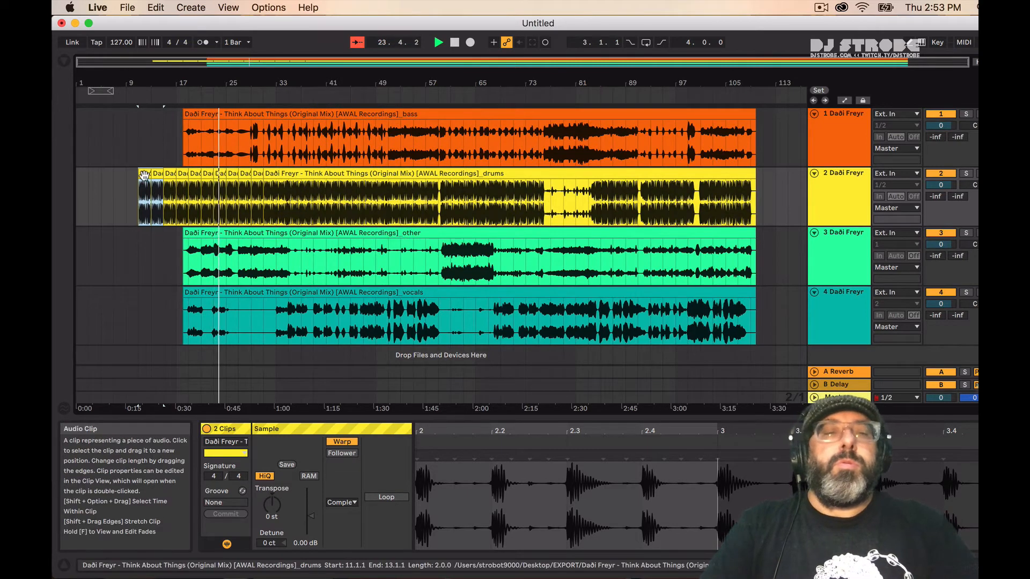
click(740, 213)
key(space)
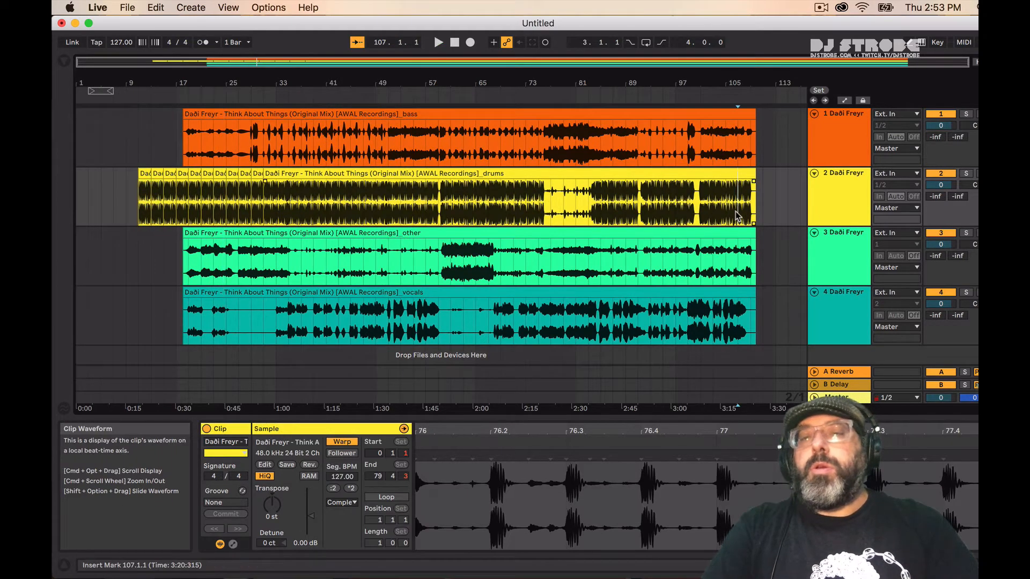
Solo the drums track and play its ending from bar 107.
click(963, 174)
key(space)
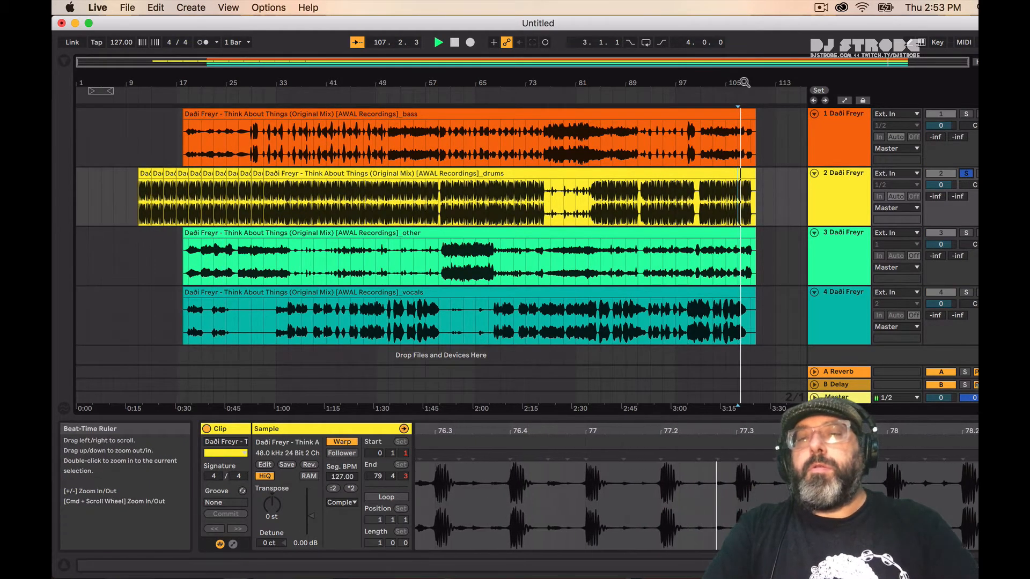
drag(739, 86, 582, 206)
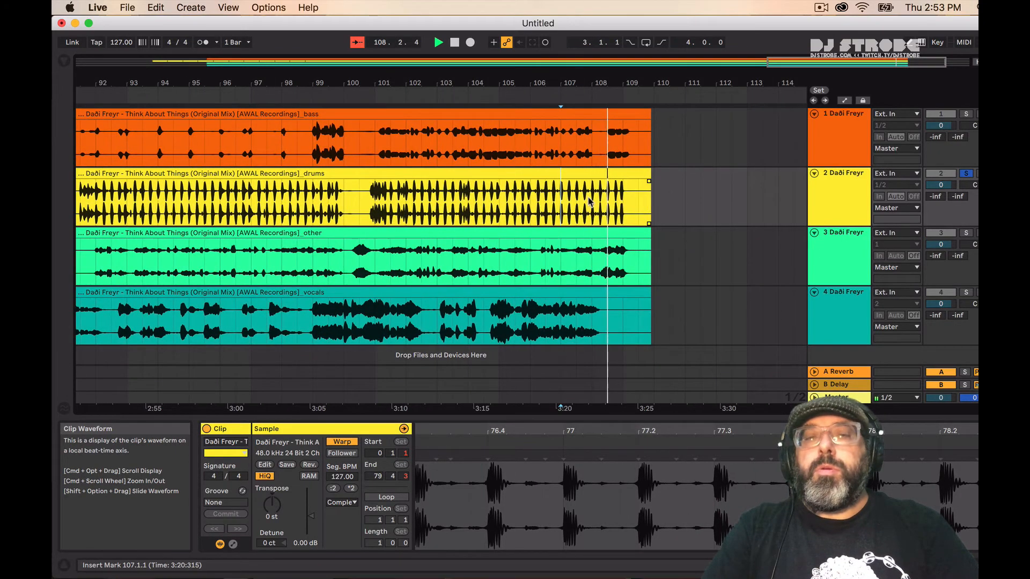
key(space)
key(space)
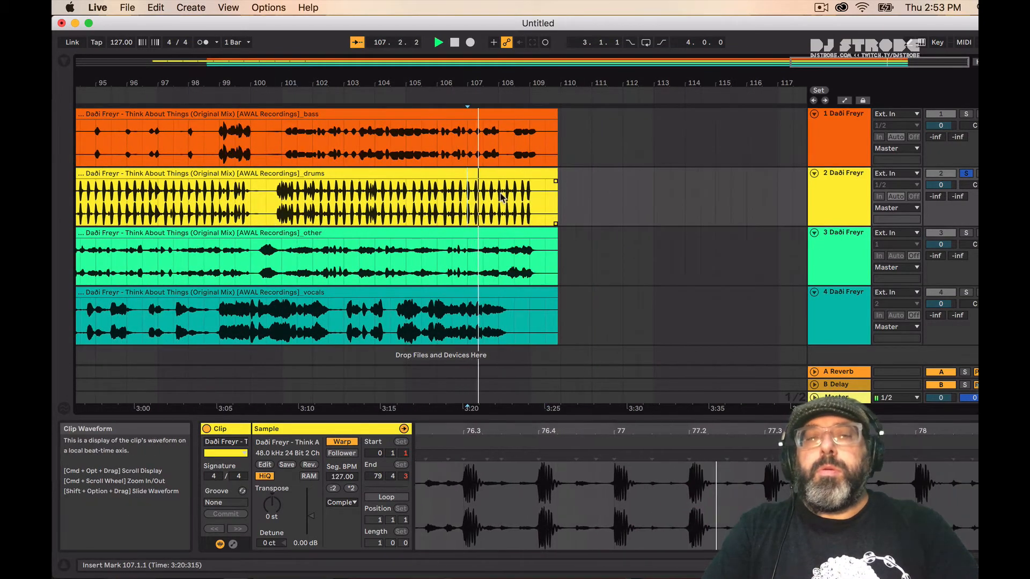
Place a one-bar drum loop at bar 109 near the end of the drums track and duplicate it six times up to bar 116.
drag(467, 211, 551, 185)
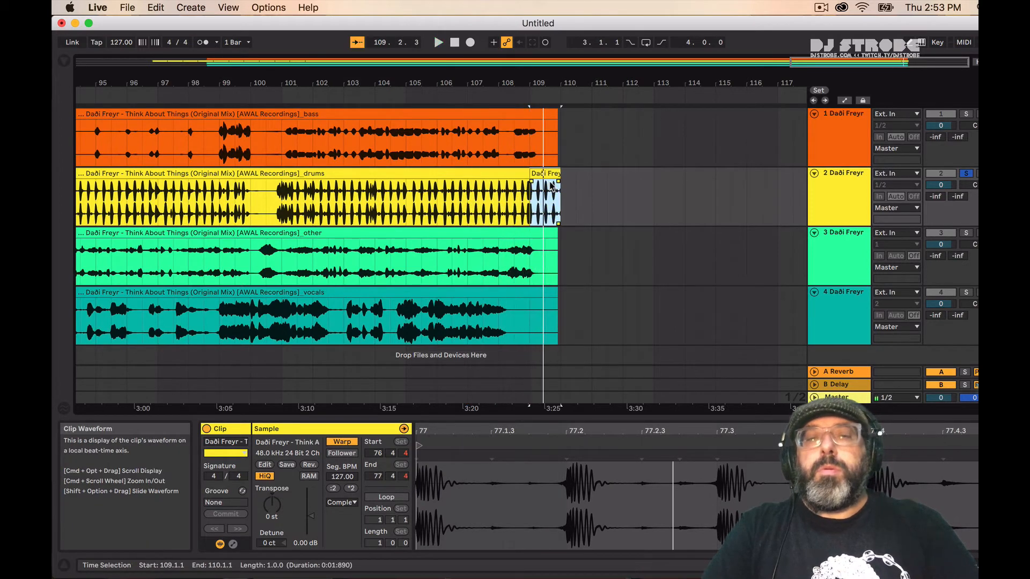
key(super+d)
key(super+d)
key(super+d)
key(super+d)
key(super+d)
key(super+d)
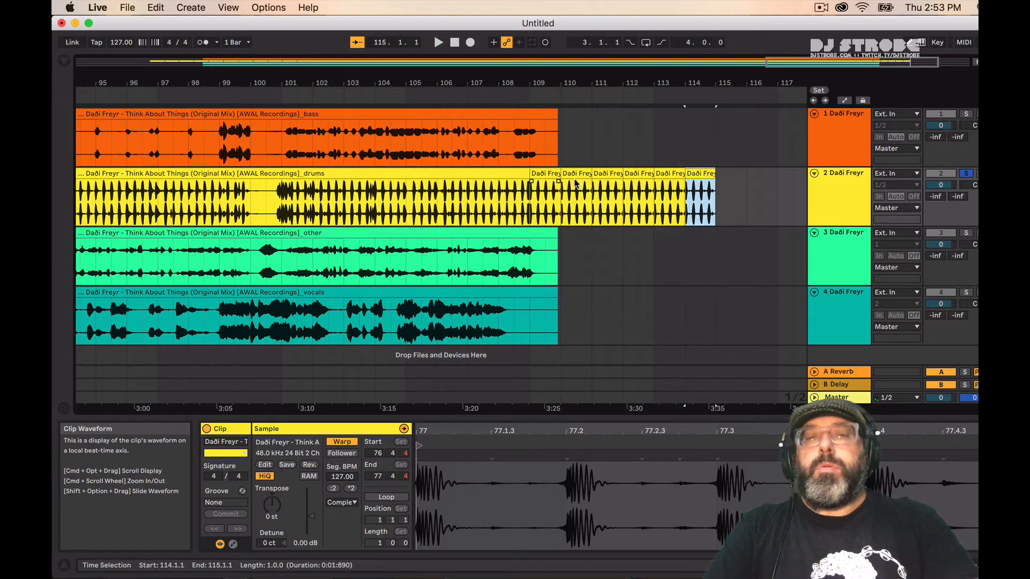
Unsolo the drums track and play the extended drum ending with all the stems.
click(966, 175)
click(440, 198)
key(space)
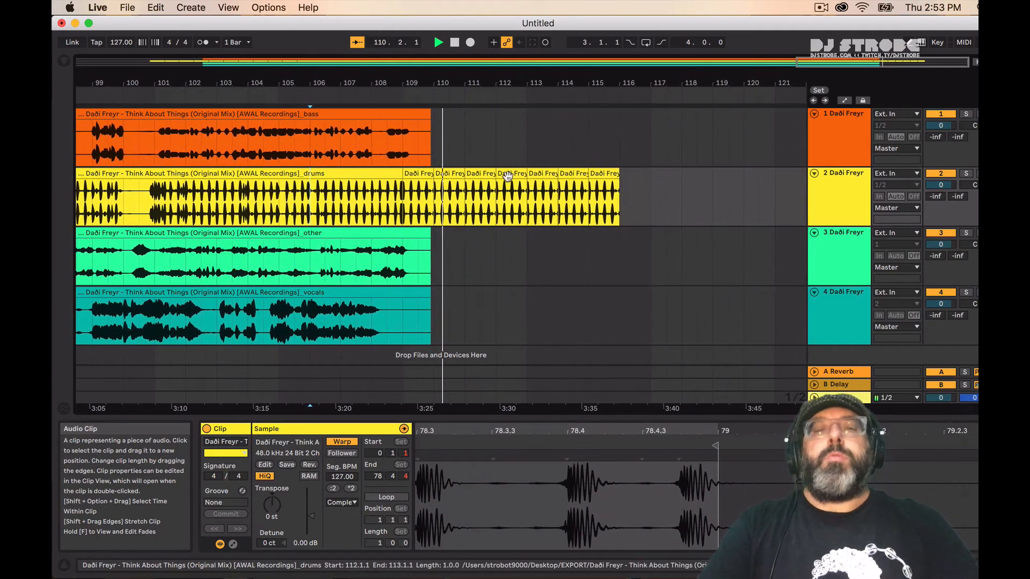
click(509, 174)
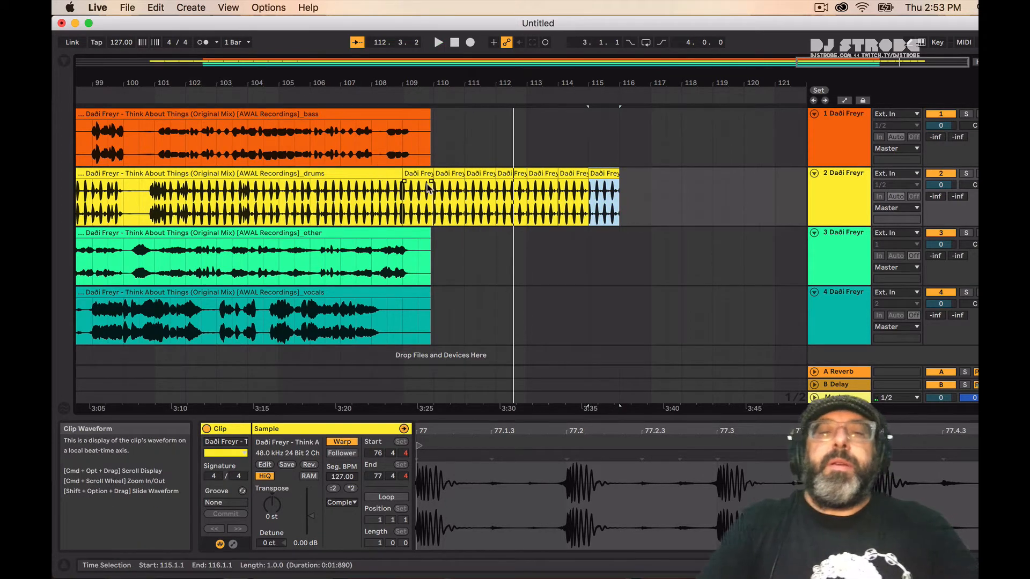
Play the transition at bar 109 and trim the main drums clip's end back by an eighth note.
click(379, 179)
drag(387, 82, 387, 121)
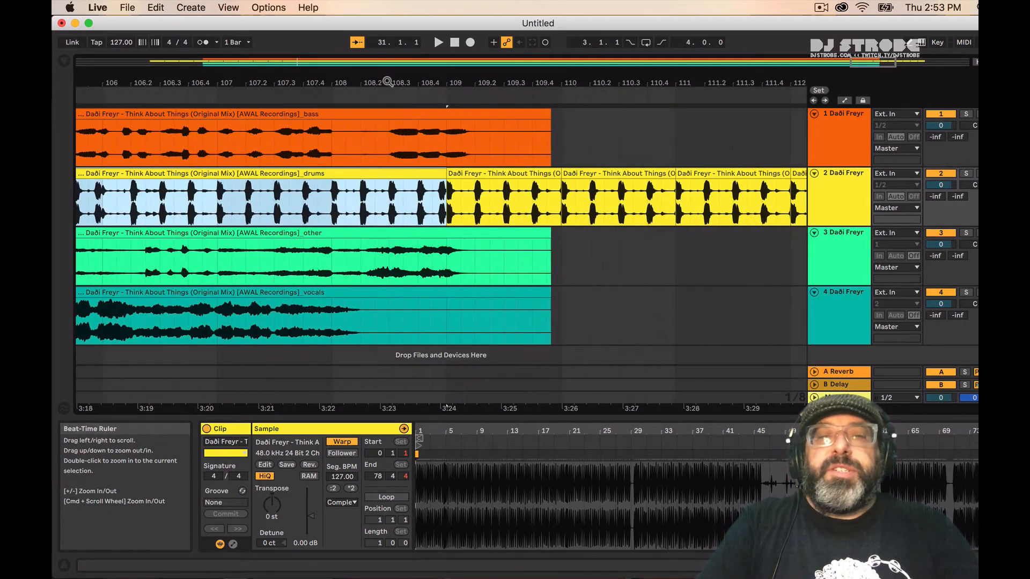
click(374, 214)
key(space)
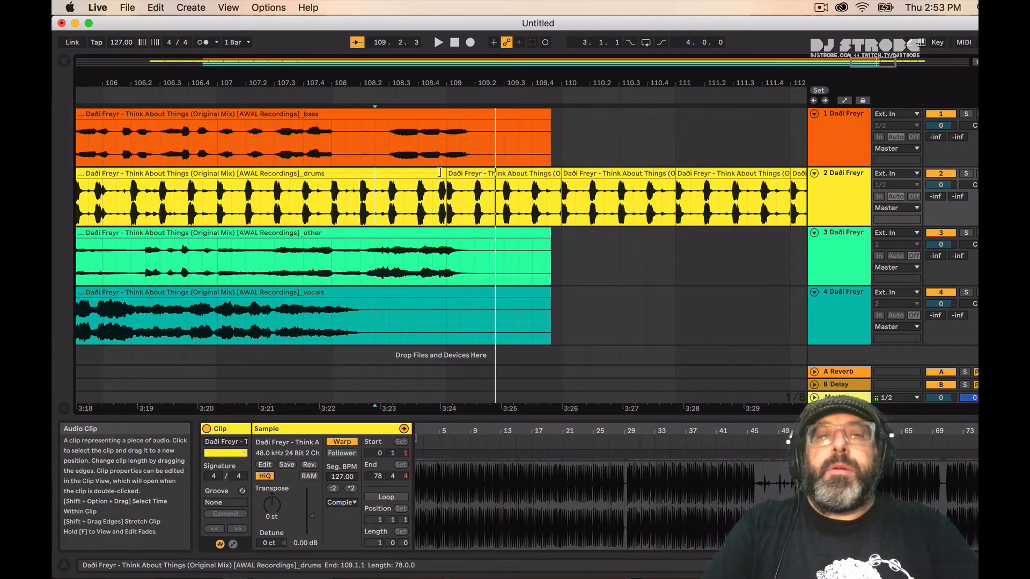
drag(445, 173, 431, 173)
Play the trimmed drum transition into bar 109 several times to check the join.
click(287, 207)
key(space)
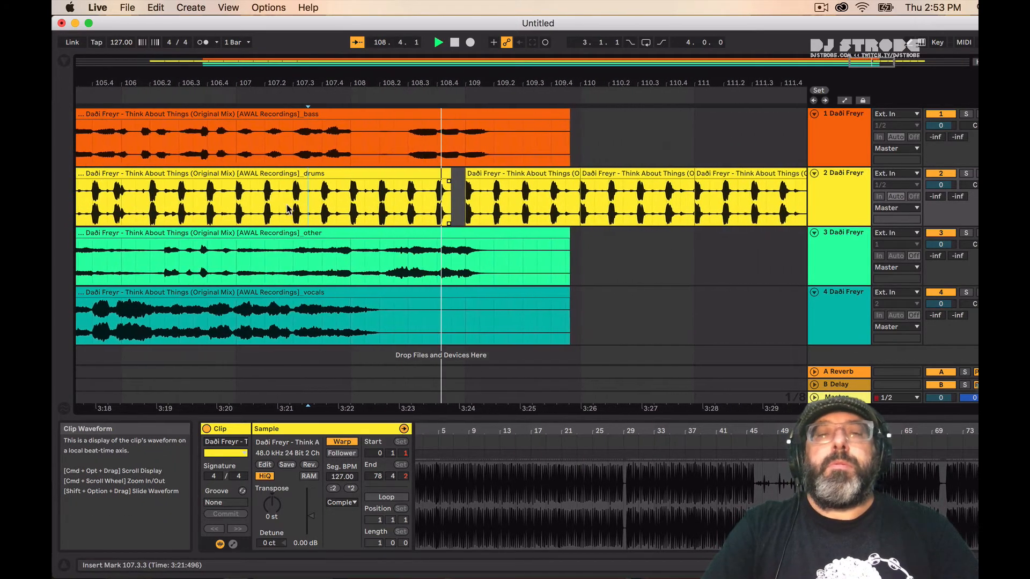
key(space)
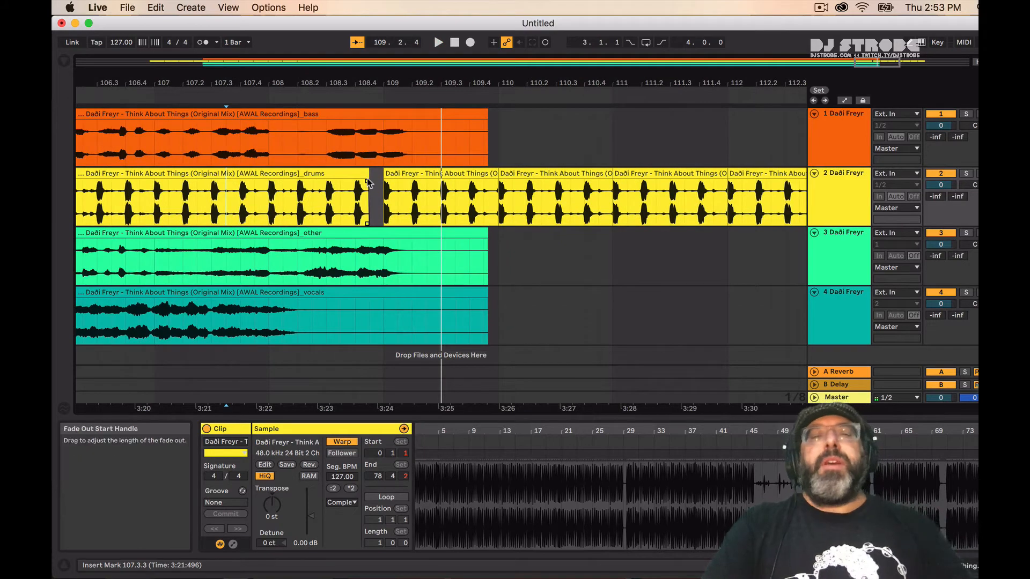
click(309, 201)
click(283, 212)
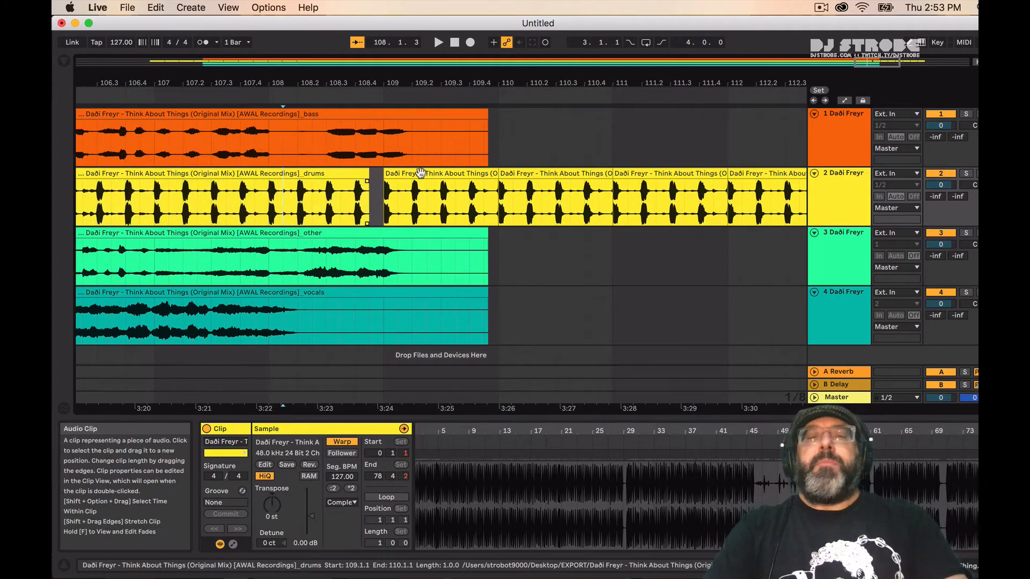
click(404, 174)
key(space)
click(314, 204)
key(space)
key(space)
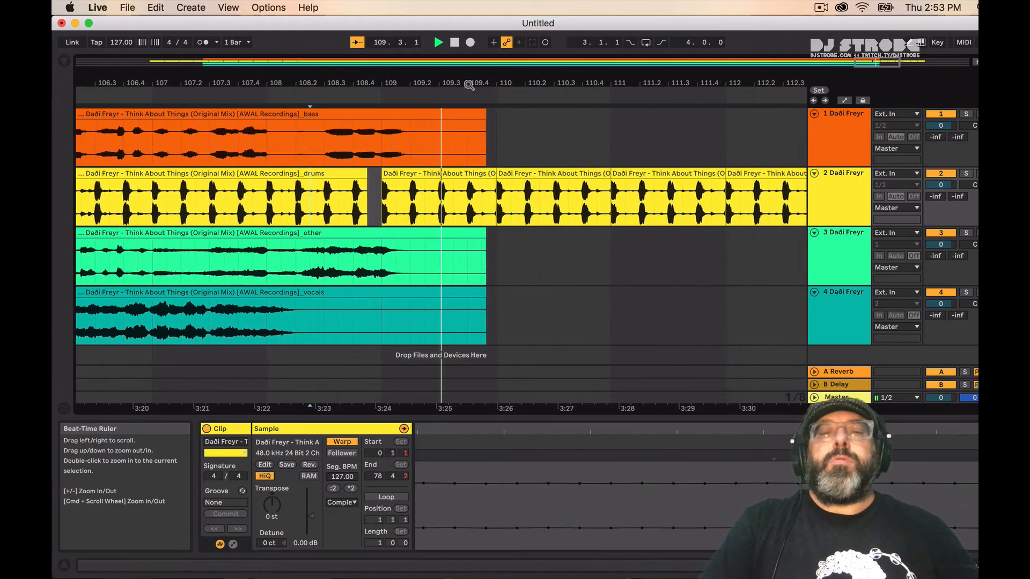
Duplicate the last one-bar drum loop once more to extend the drum ending to bar 117.
drag(469, 84, 364, 49)
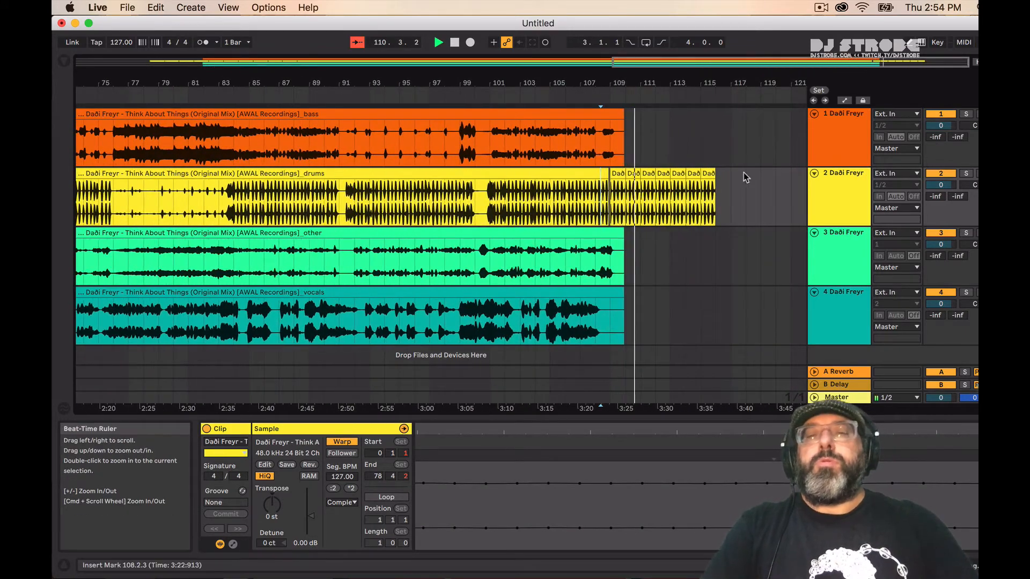
click(709, 174)
key(super+d)
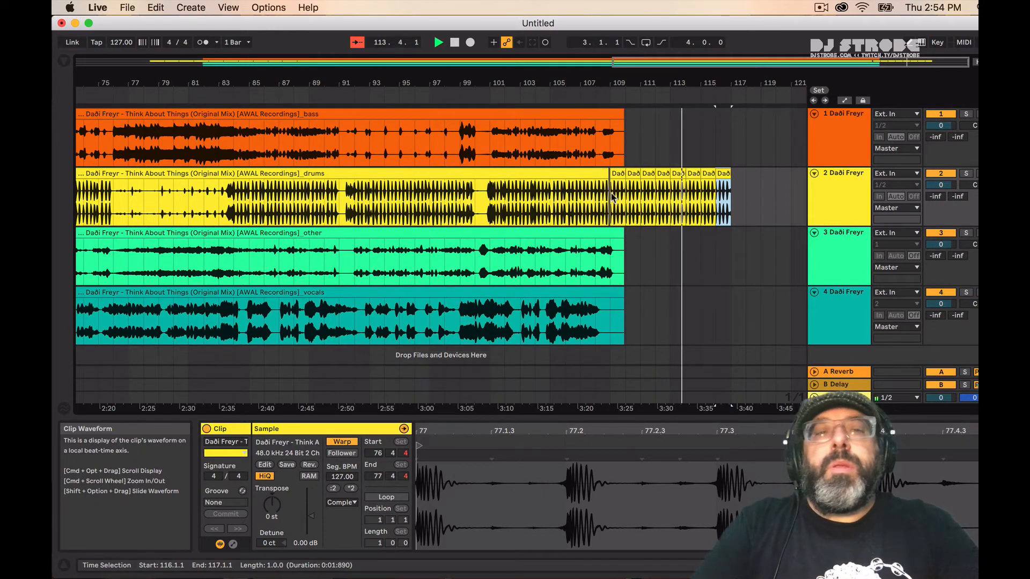
Copy bar 107 of the bass track to bar 109, repeat it up to bar 113, and play the result.
click(572, 148)
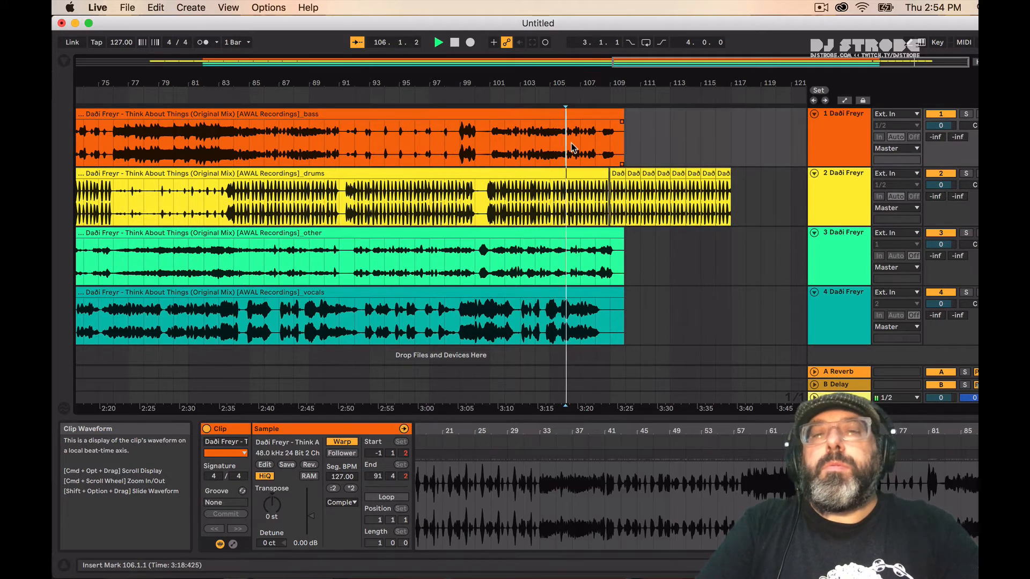
drag(579, 148, 594, 147)
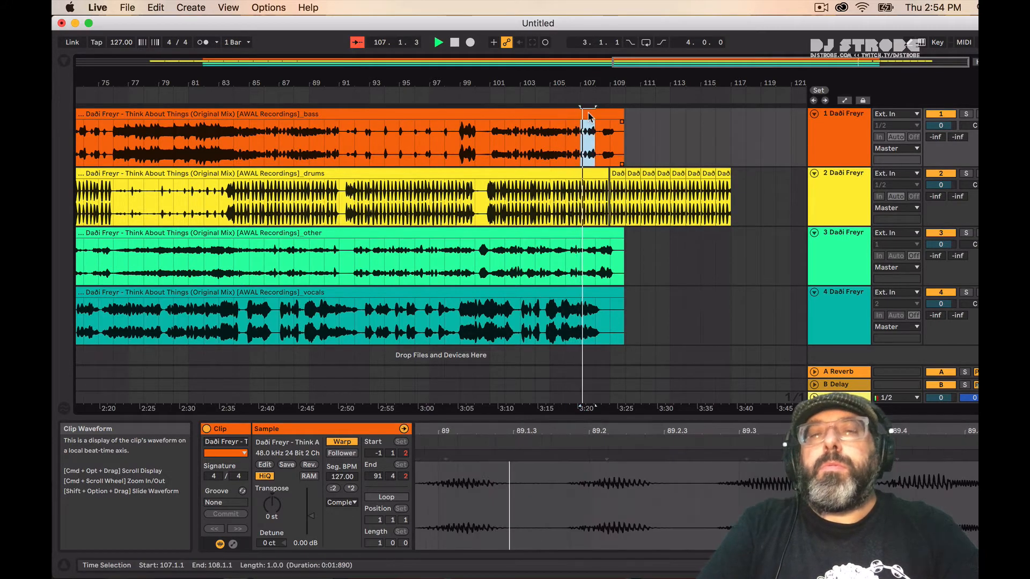
key(space)
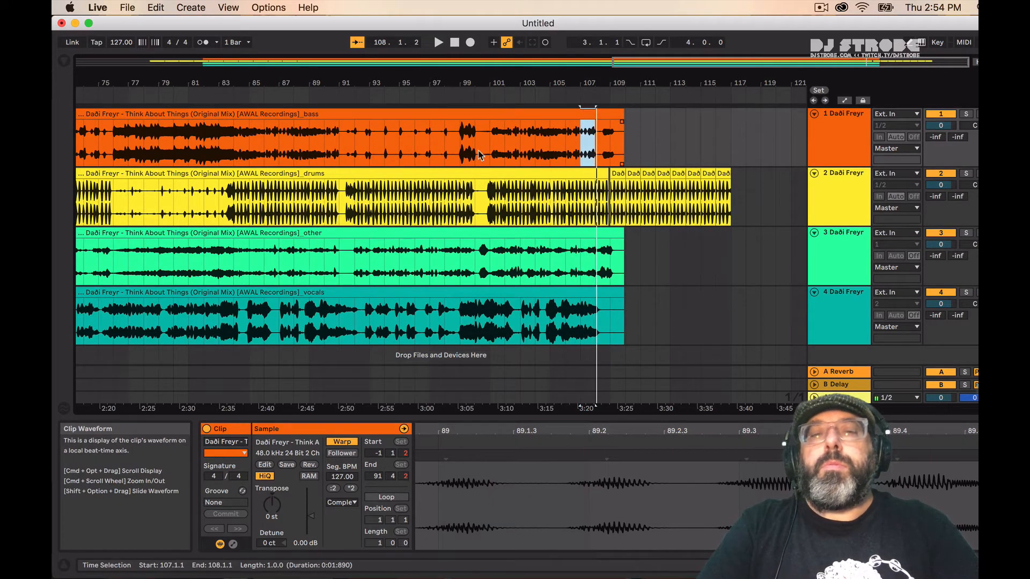
drag(590, 113, 619, 114)
key(super+d)
key(super+d)
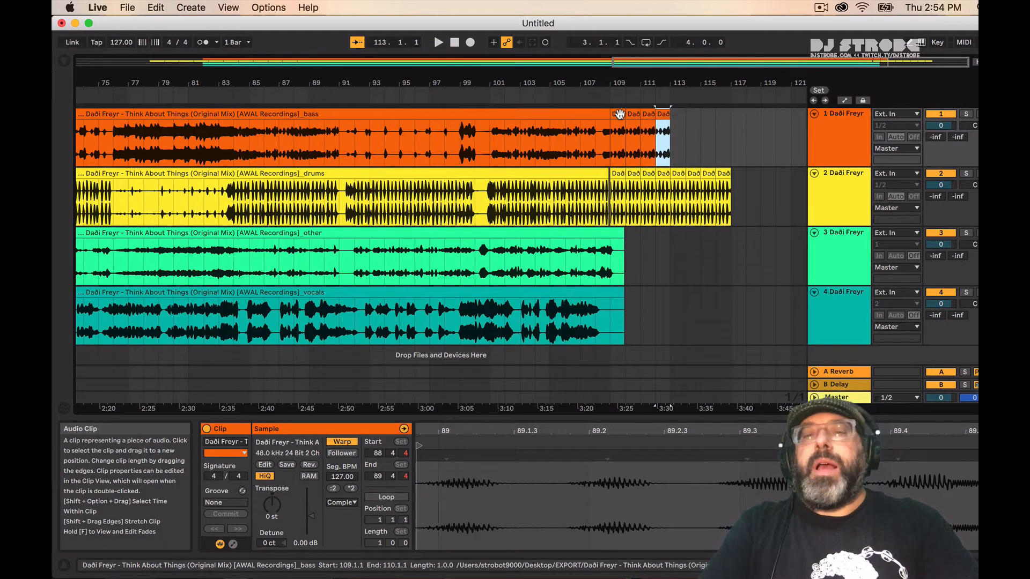
click(596, 133)
key(space)
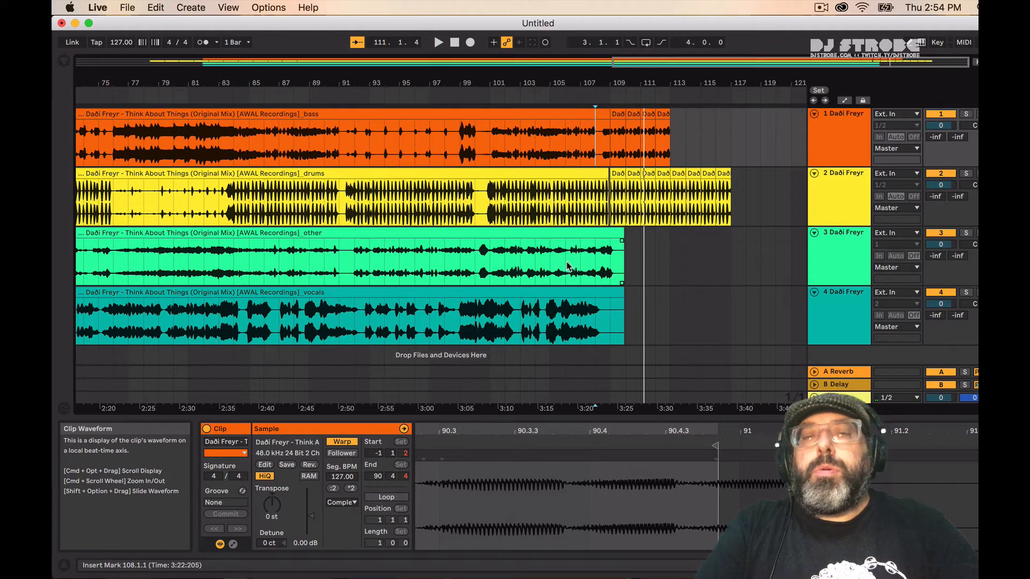
Copy a one-bar section of the "other" stem to bar 109, duplicate it three times up to bar 113, and play it.
drag(572, 269, 615, 244)
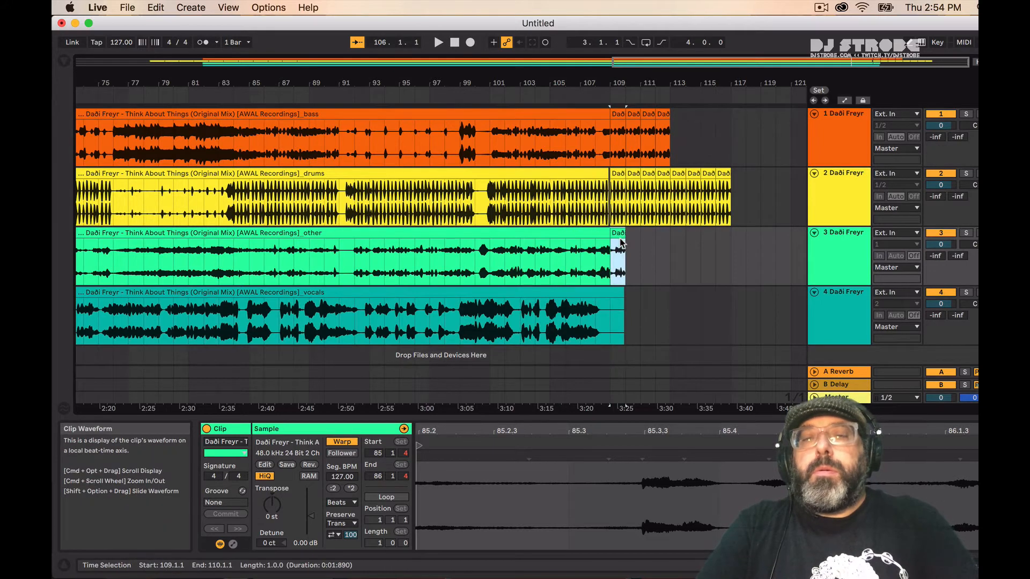
key(super+d)
key(super+d)
key(super+d)
click(621, 244)
click(614, 232)
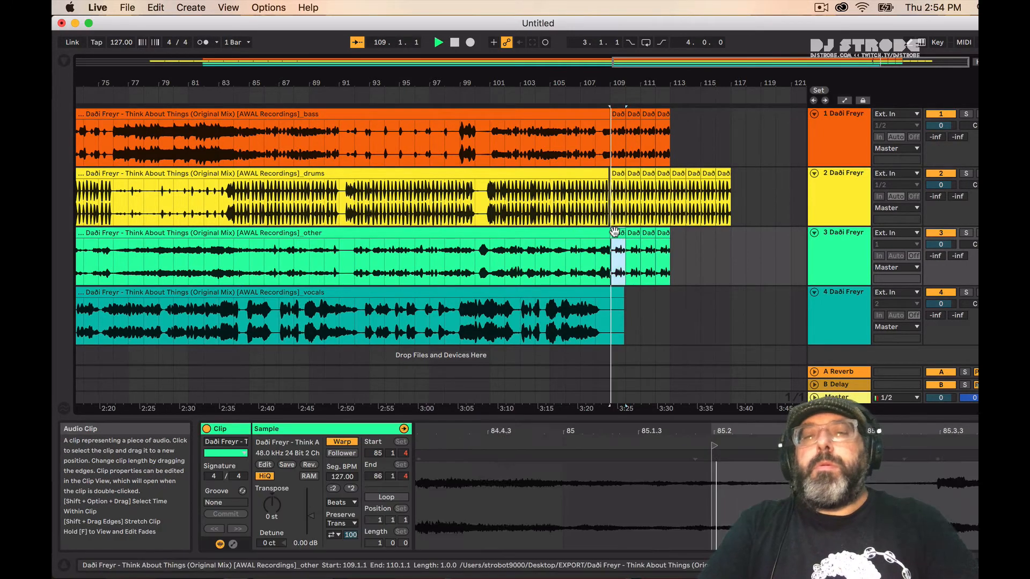
key(space)
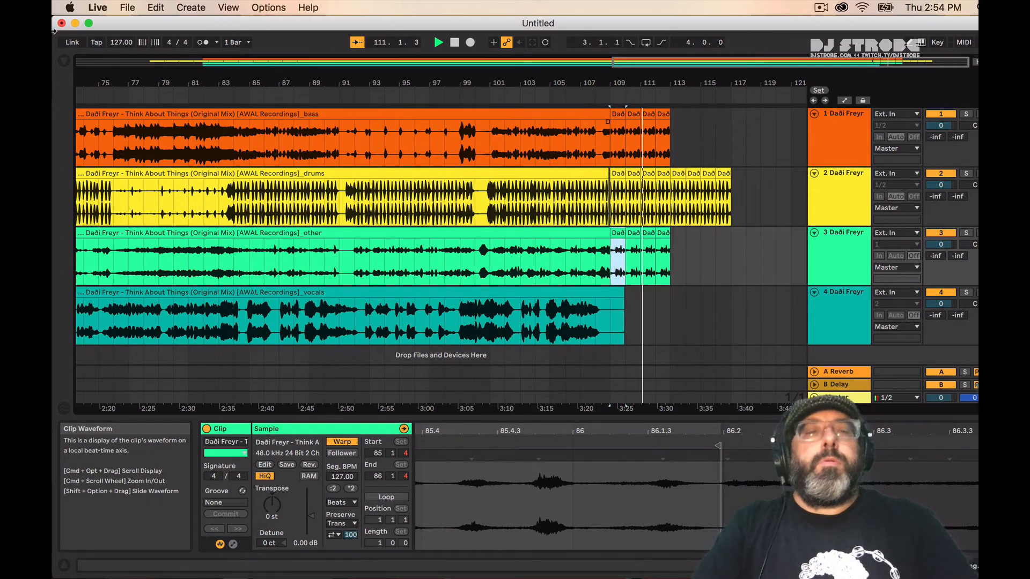
Find the Auto Filter among the audio effects and add it to the "other" track.
click(67, 59)
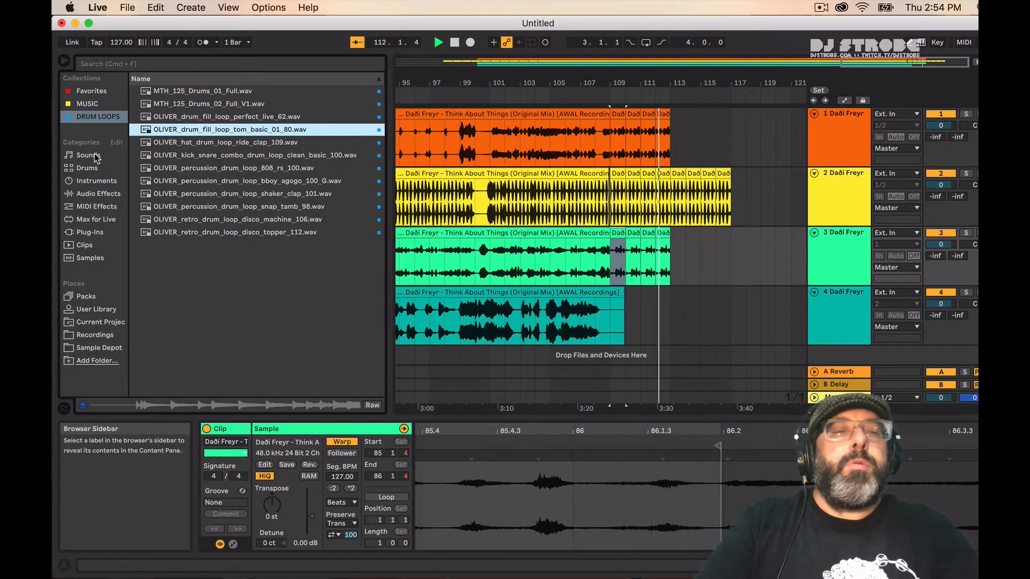
click(102, 194)
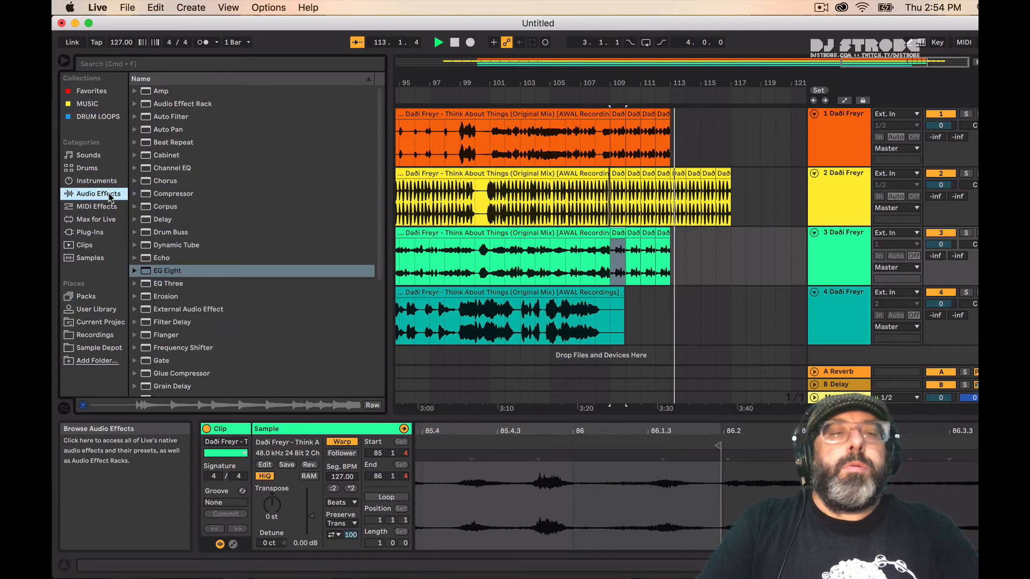
click(172, 124)
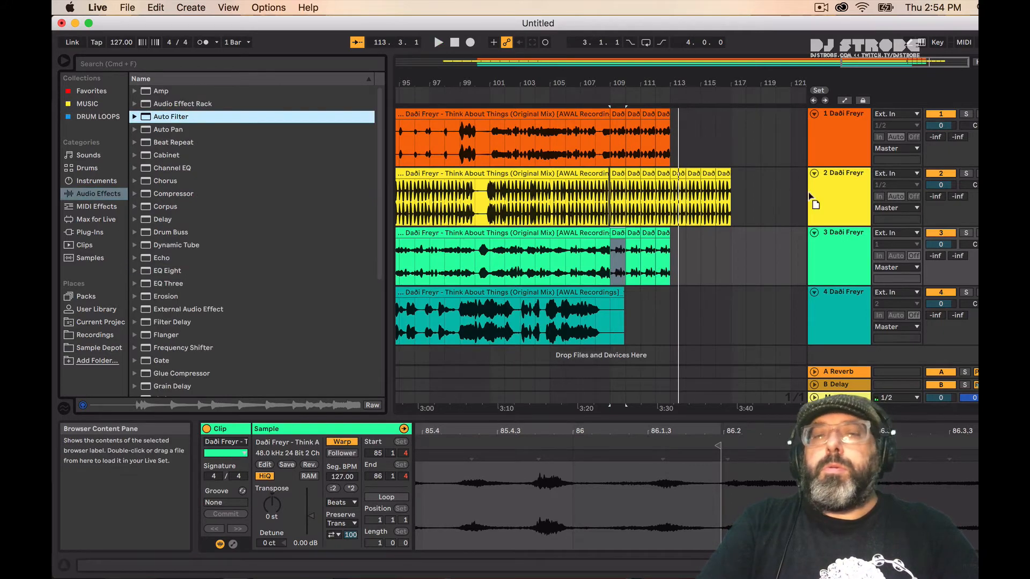
drag(853, 244, 852, 244)
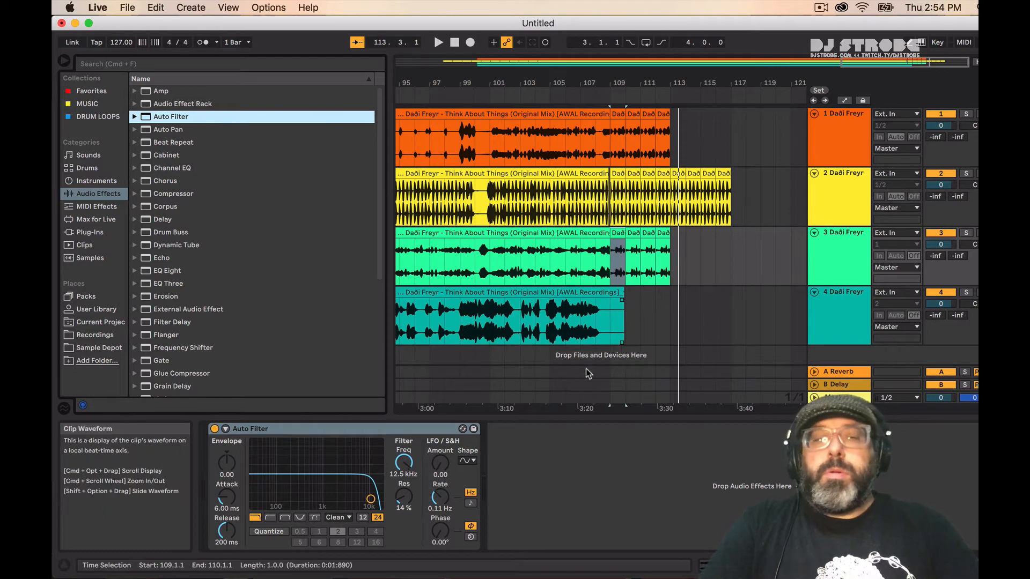
Show automation and draw an Auto Filter Frequency ramp on the "other" track, falling from bar 109 to bar 113.
key(a)
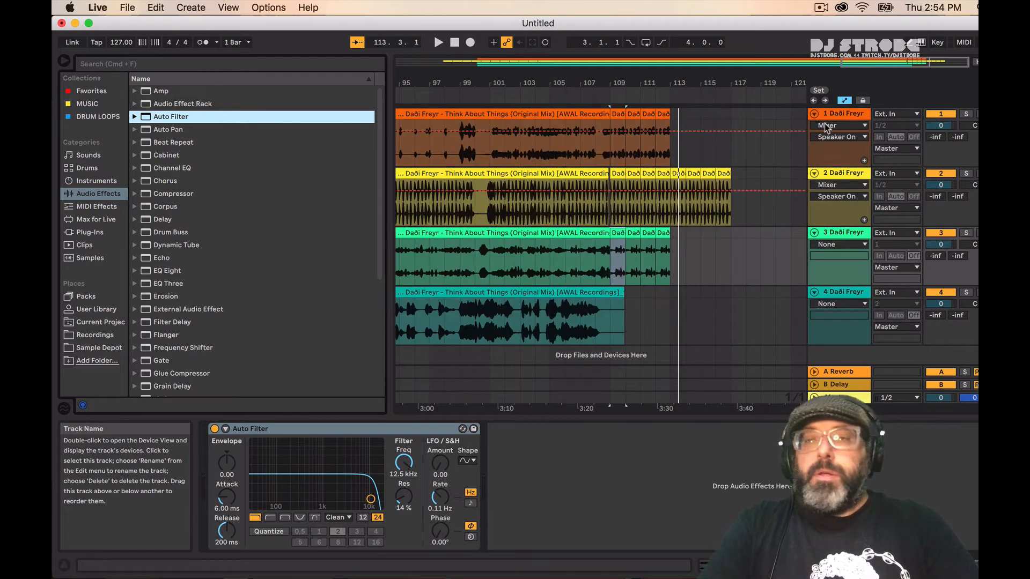
click(826, 126)
click(846, 224)
click(847, 232)
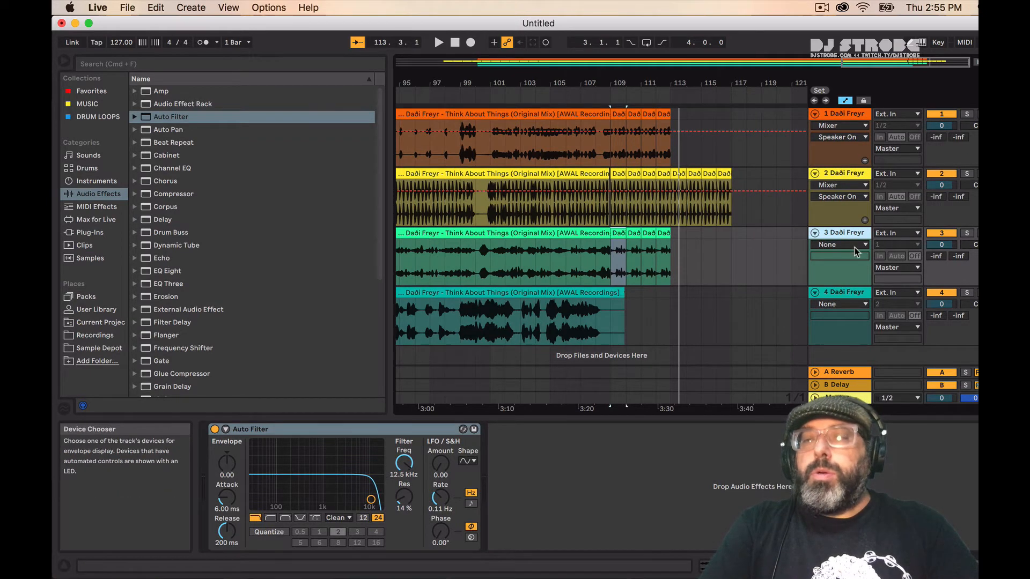
click(861, 248)
click(852, 266)
click(843, 255)
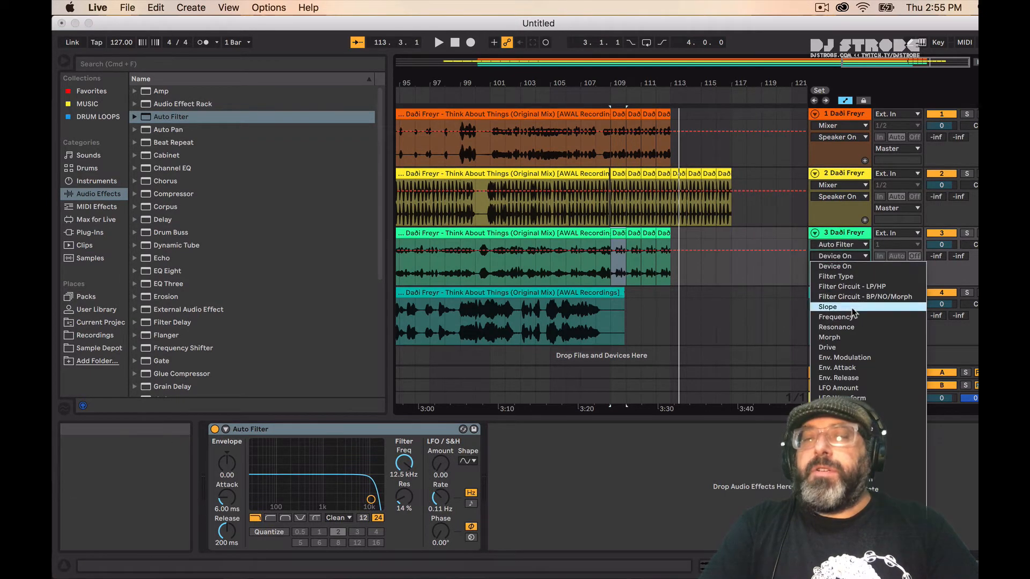
click(835, 317)
click(670, 244)
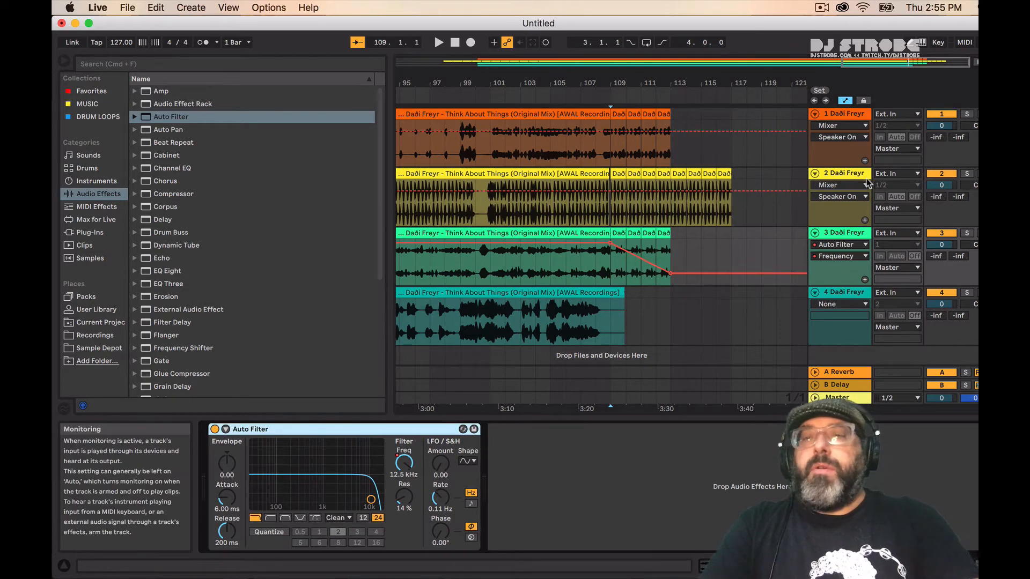
Paste the Auto Filter onto the bass track and play the ending from bar 109.
click(843, 118)
click(340, 493)
key(super+v)
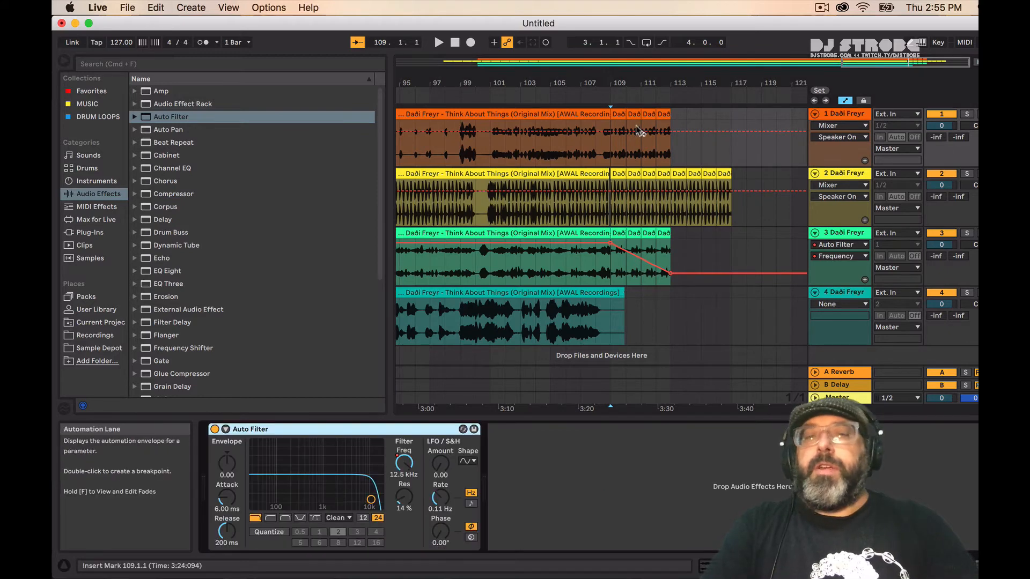
click(601, 94)
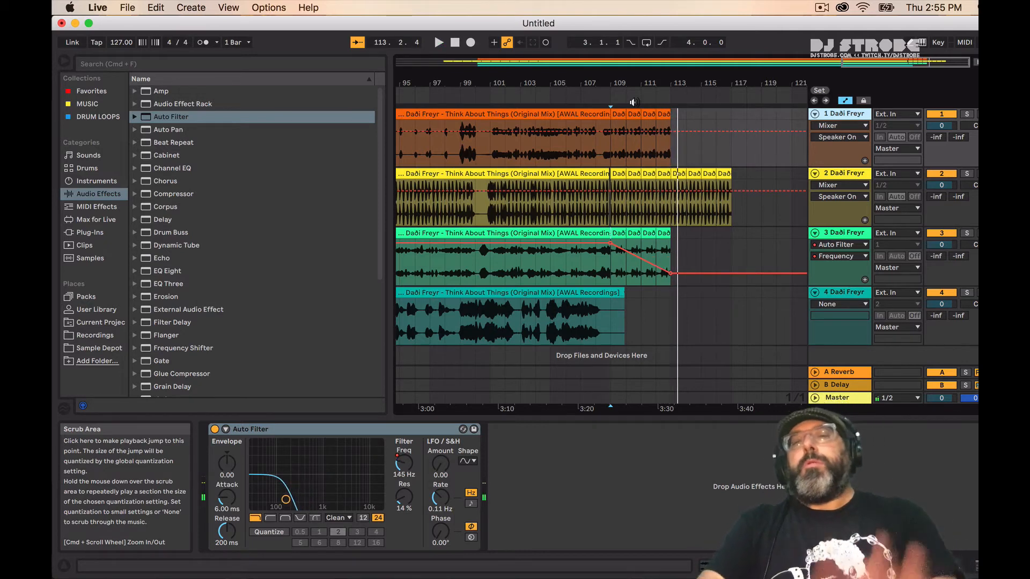
Extend the main drums clip's start back to bar 17 over the looped copies.
drag(623, 83, 623, 37)
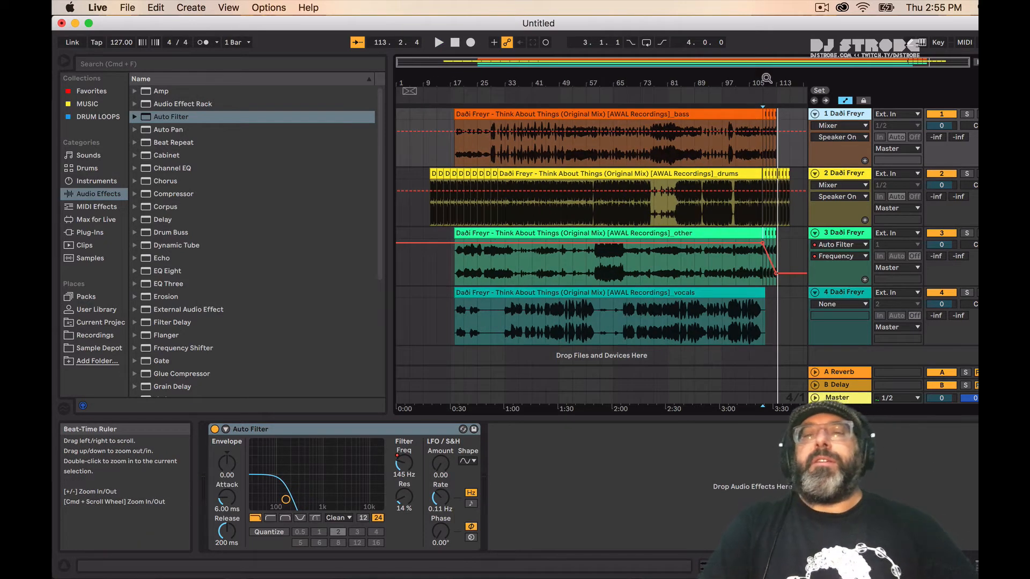
click(434, 172)
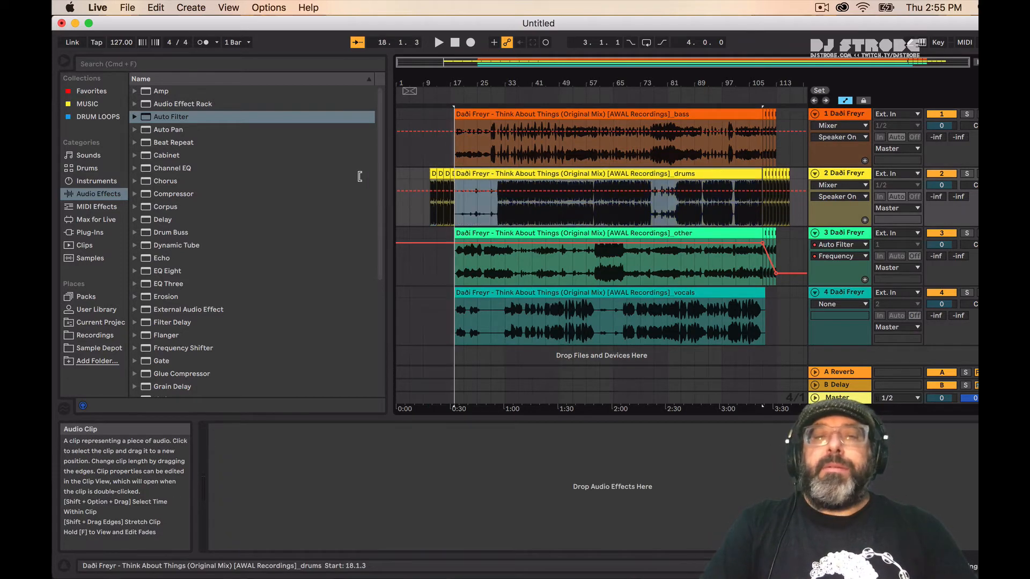
Delete the looped drum copies before and after the main drums clip.
drag(423, 176, 453, 181)
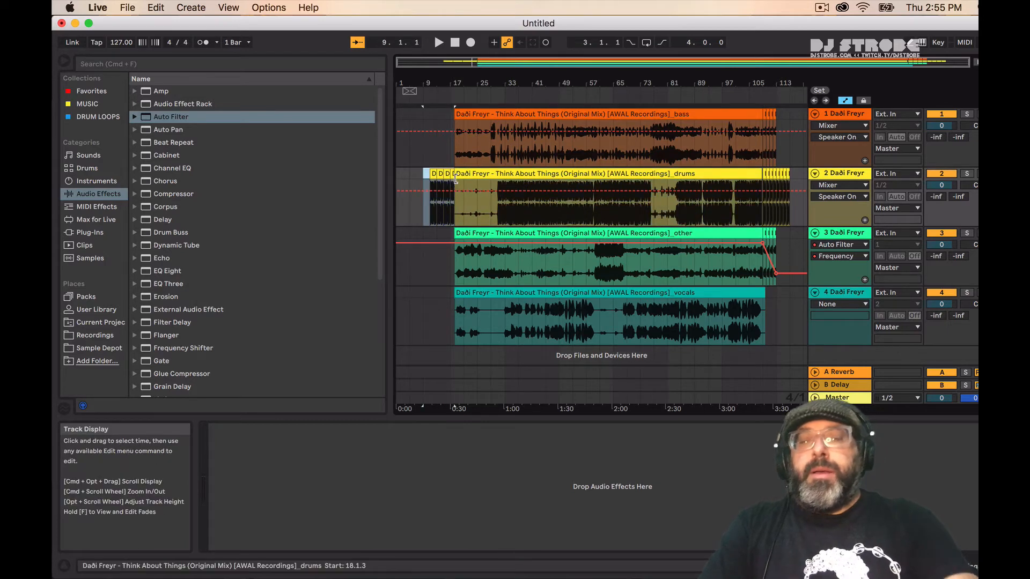
key(Delete)
drag(803, 178, 773, 178)
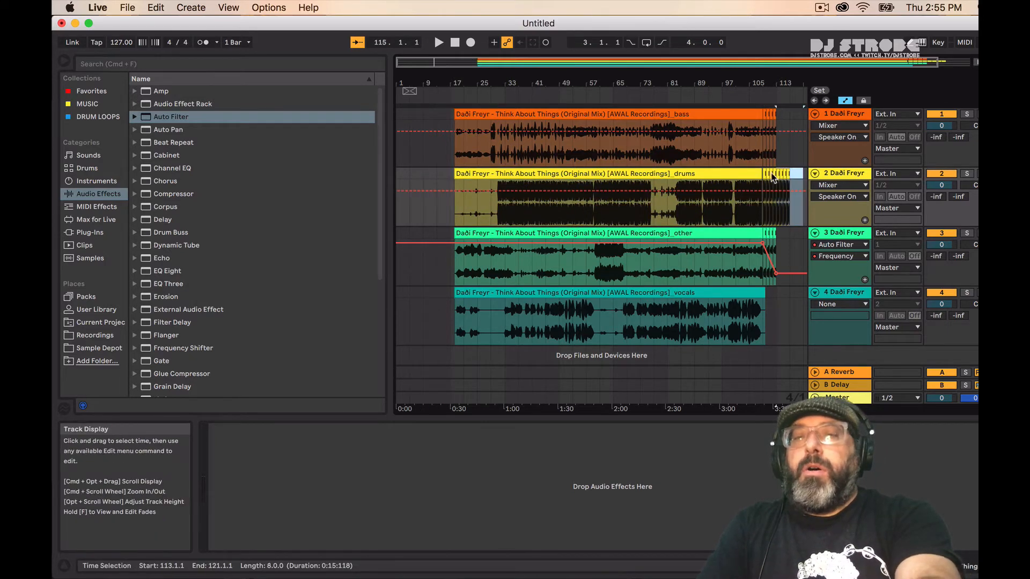
key(Delete)
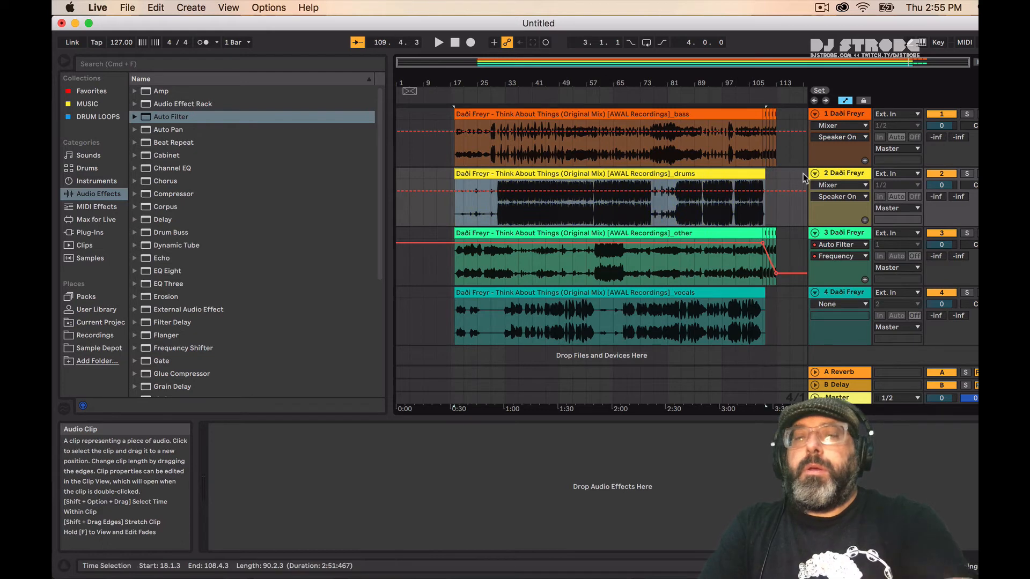
Delete the looped ending copies on the "other" and bass tracks, along with the Frequency automation ramp on "other".
click(760, 235)
click(766, 237)
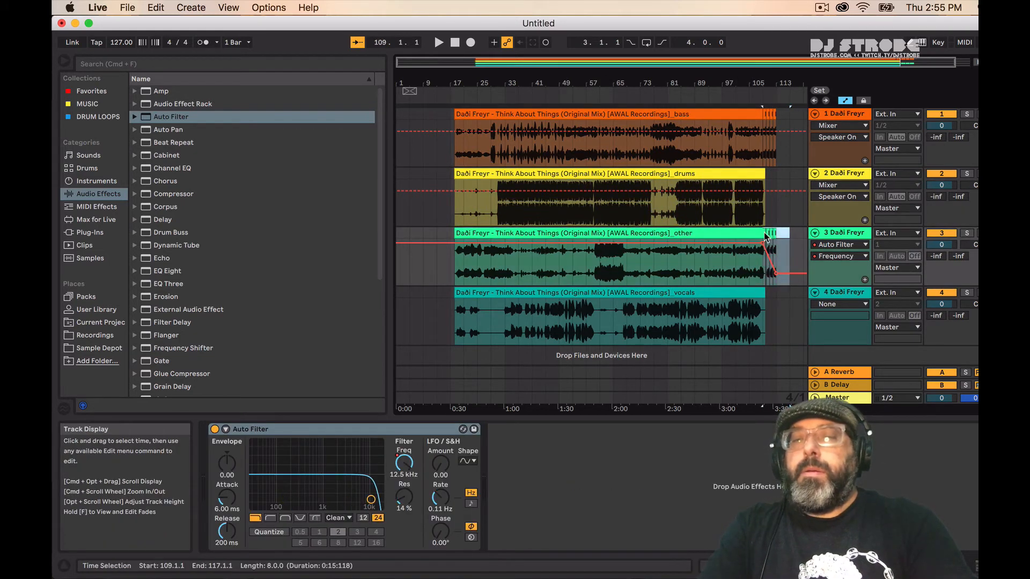
key(Delete)
drag(787, 119, 809, 111)
key(Delete)
drag(761, 232, 797, 233)
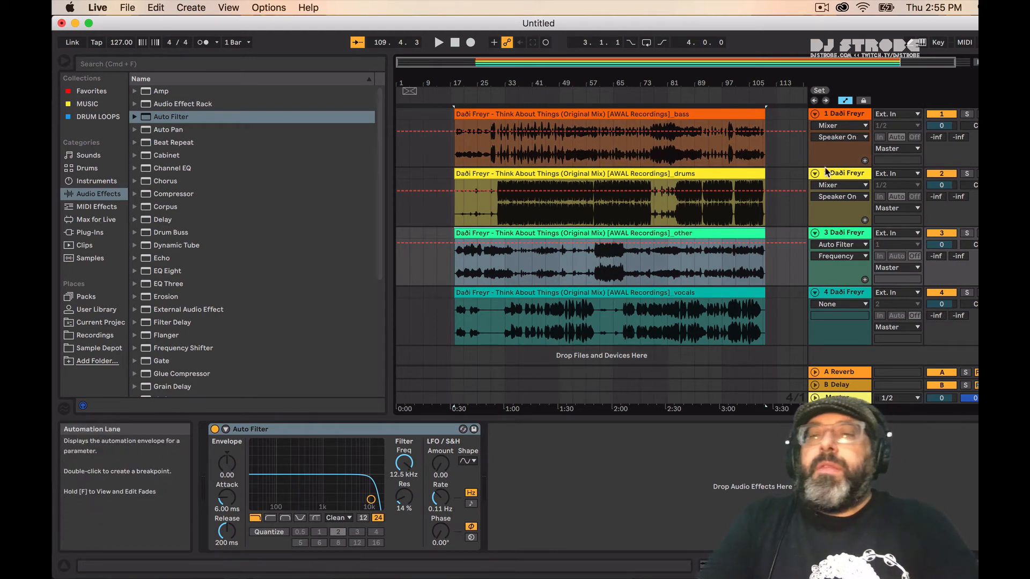
Insert an audio track below the drums, preview the MTH_125 drum loops and place MTH_125_Drums_01_Full.wav on it at bar 1.
click(842, 178)
key(super+t)
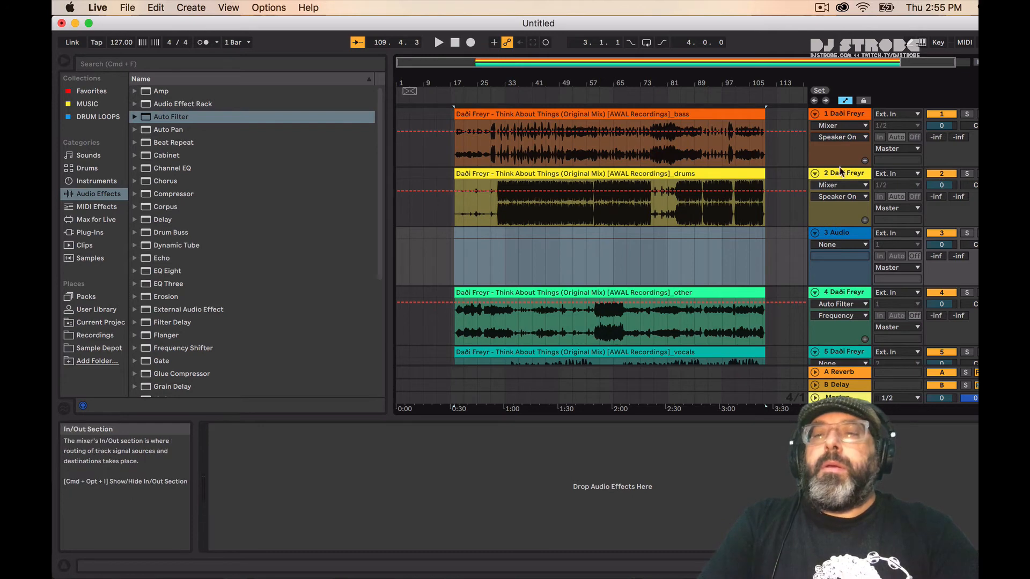
click(82, 119)
click(201, 95)
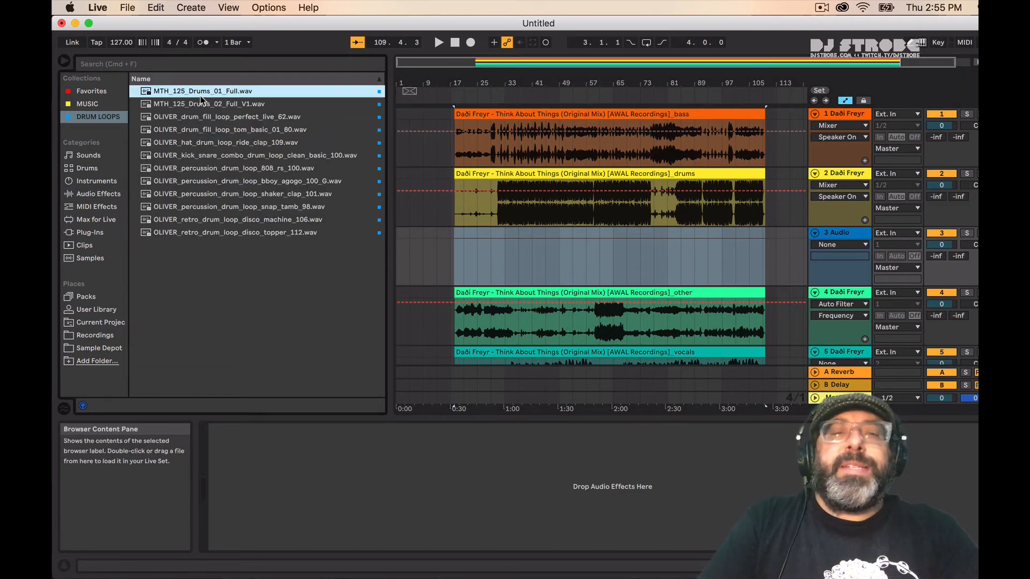
click(199, 105)
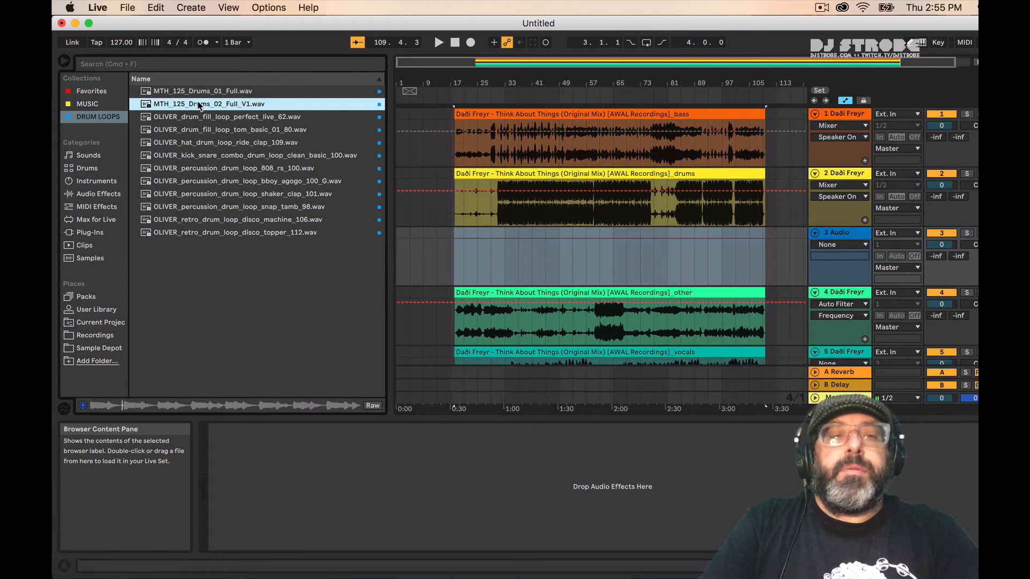
click(199, 92)
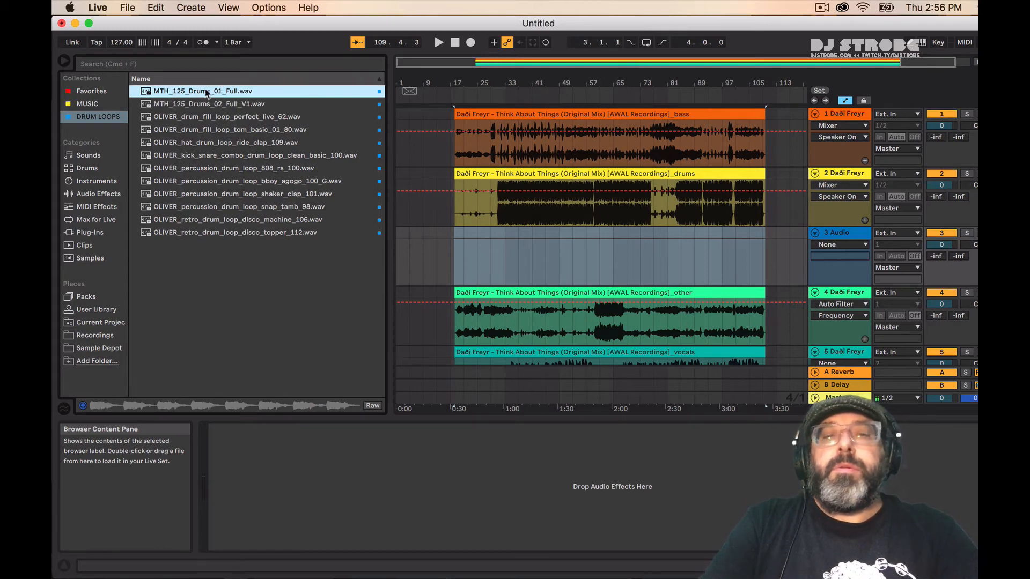
mouse_move(207, 93)
mouse_down()
mouse_move(405, 244)
mouse_move(449, 247)
mouse_move(398, 249)
mouse_up()
Extend the MTH_125_Drums_01_Full loop to bar 139, play it from the start and check its level in the mixer.
drag(609, 248, 834, 244)
key(space)
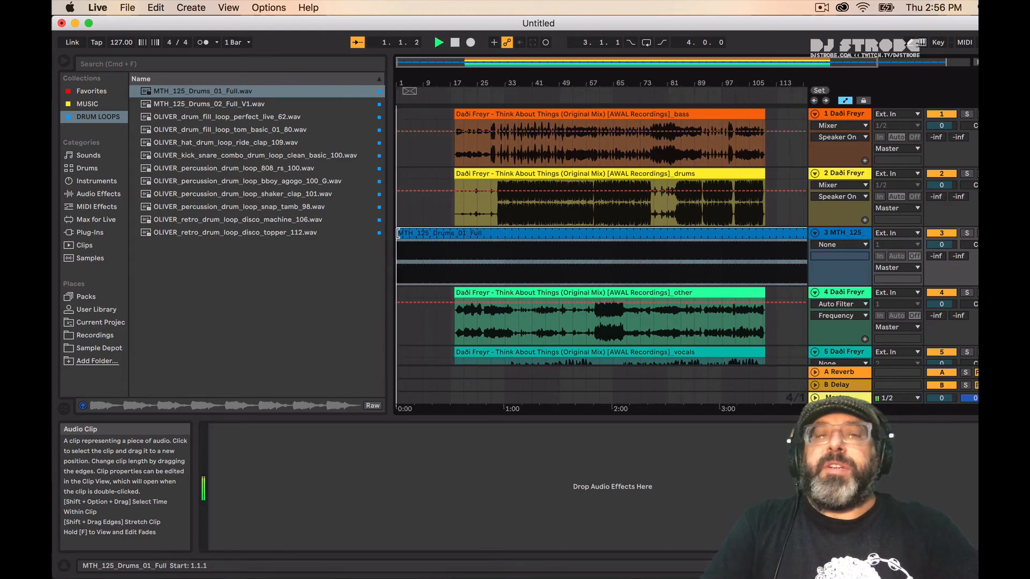
click(63, 61)
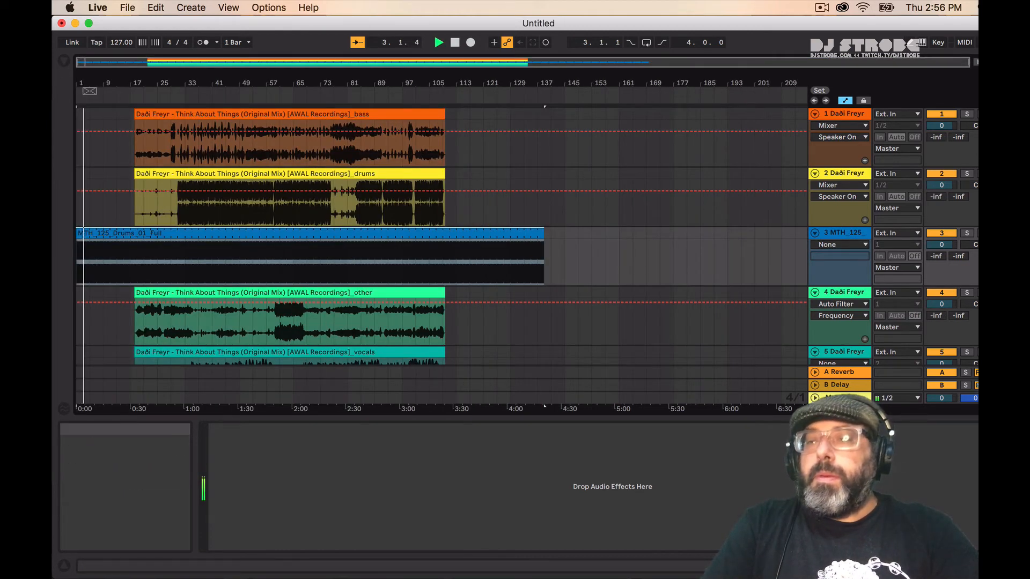
key(Tab)
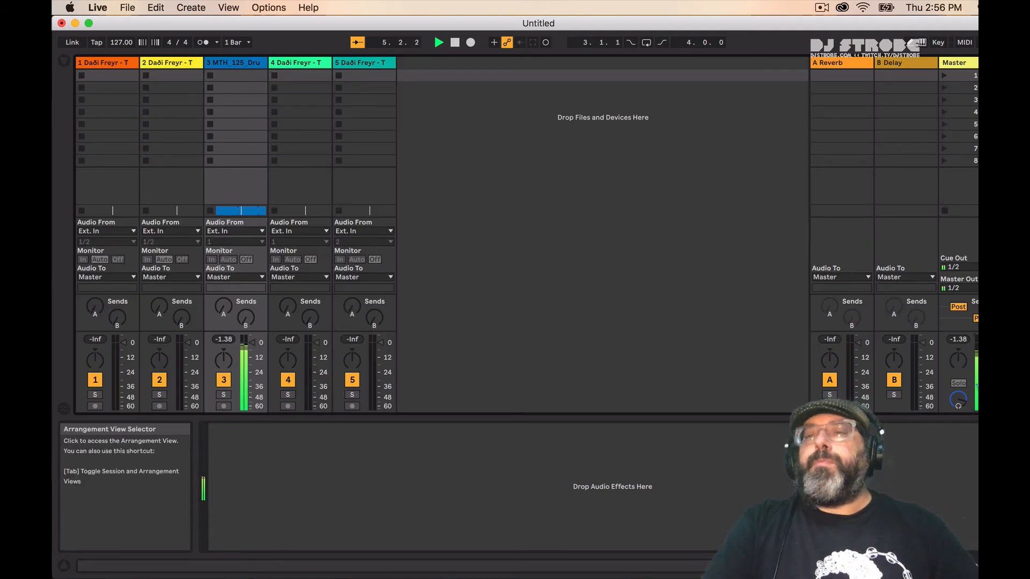
key(Tab)
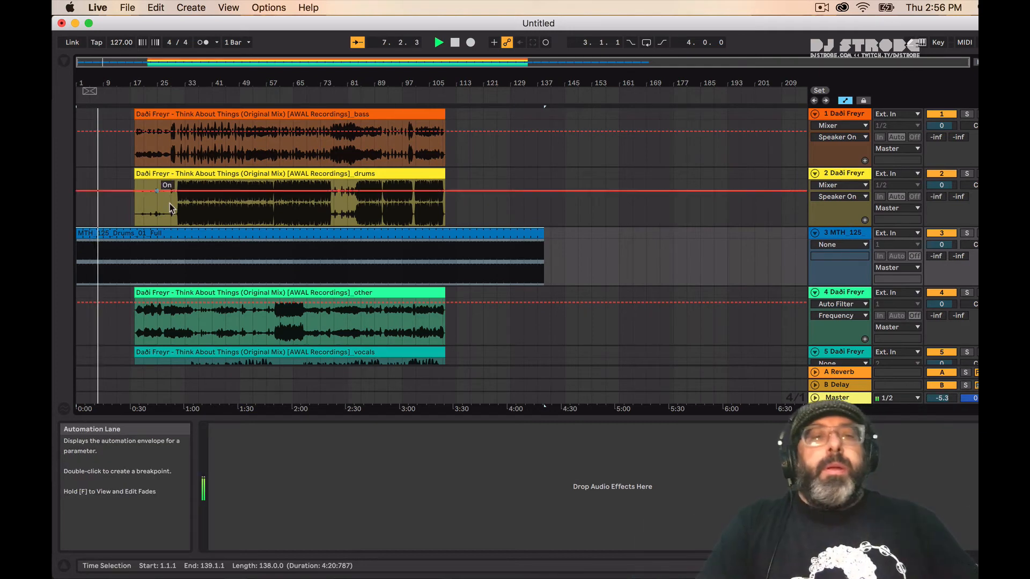
Solo the original drums and the MTH_125 loop together and compare them where the main beat plays.
click(188, 213)
click(969, 174)
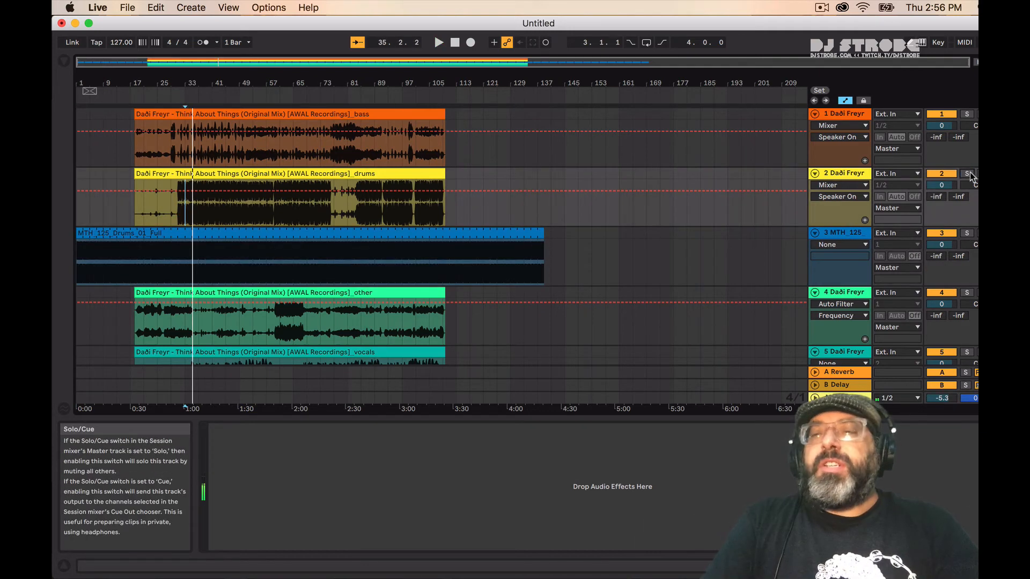
click(968, 233)
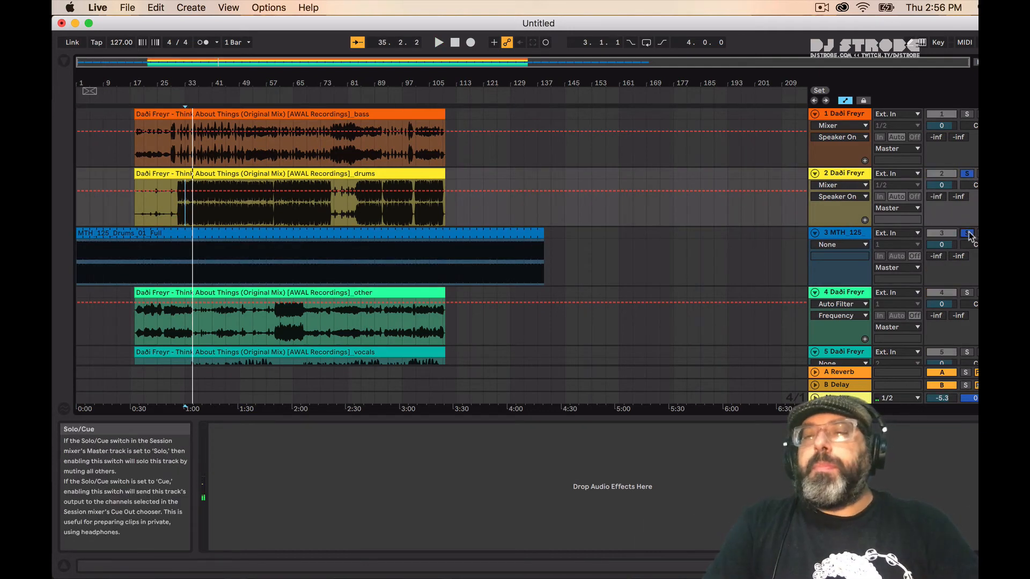
Add EQ Eight to the original drums track and set its band 1 to a low cut.
click(64, 61)
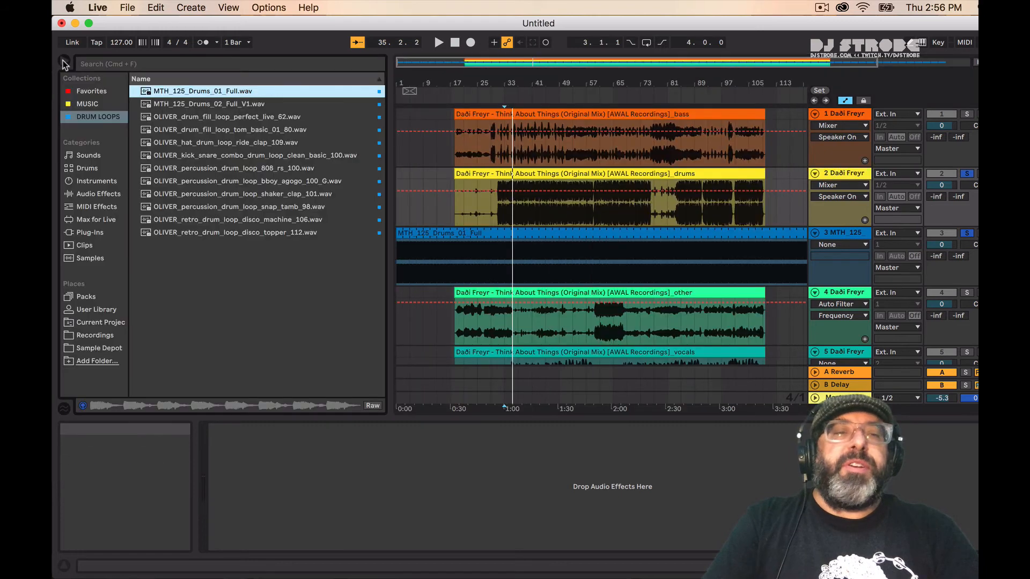
click(92, 194)
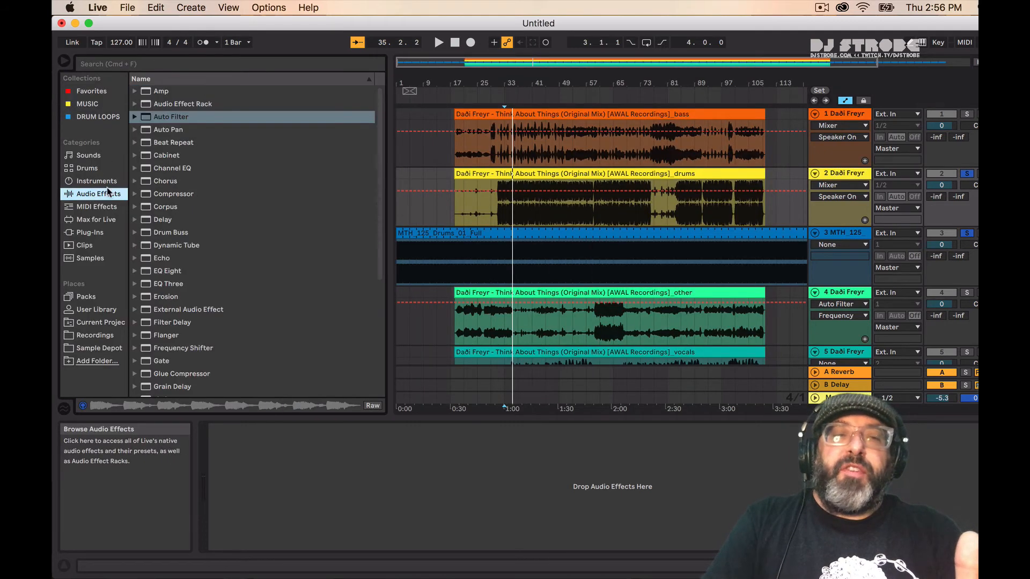
click(166, 272)
drag(861, 177, 860, 178)
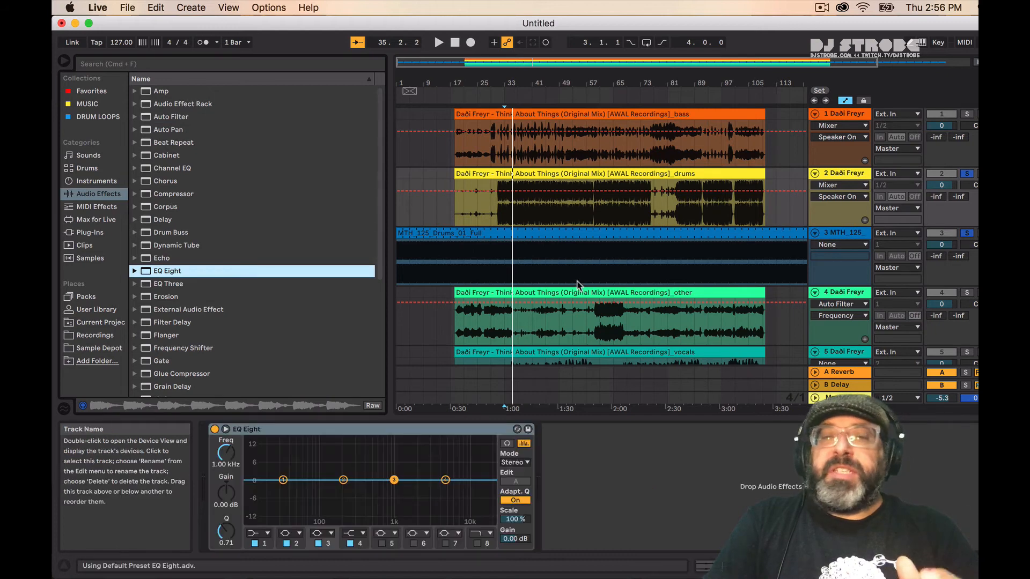
click(261, 532)
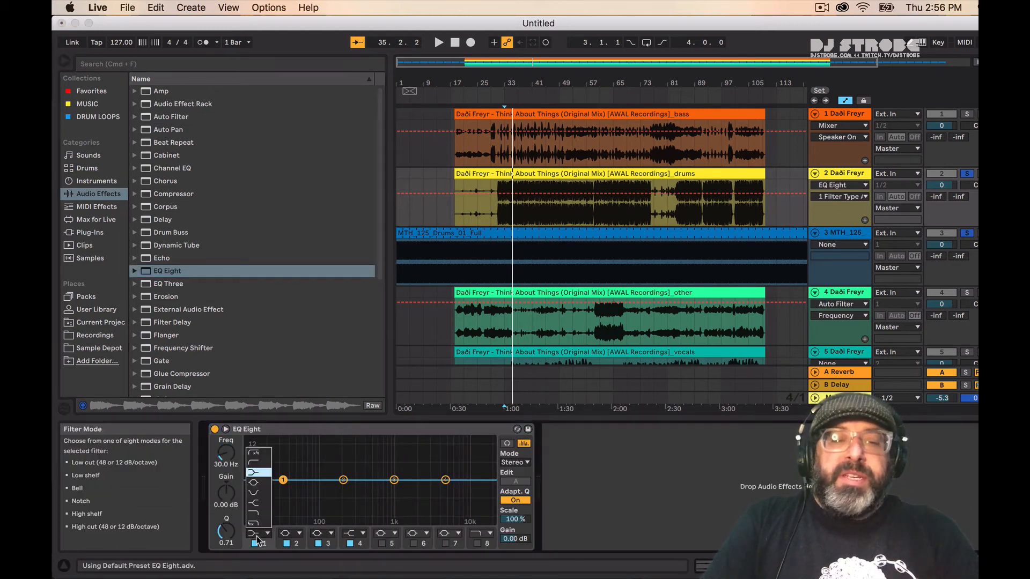
click(253, 463)
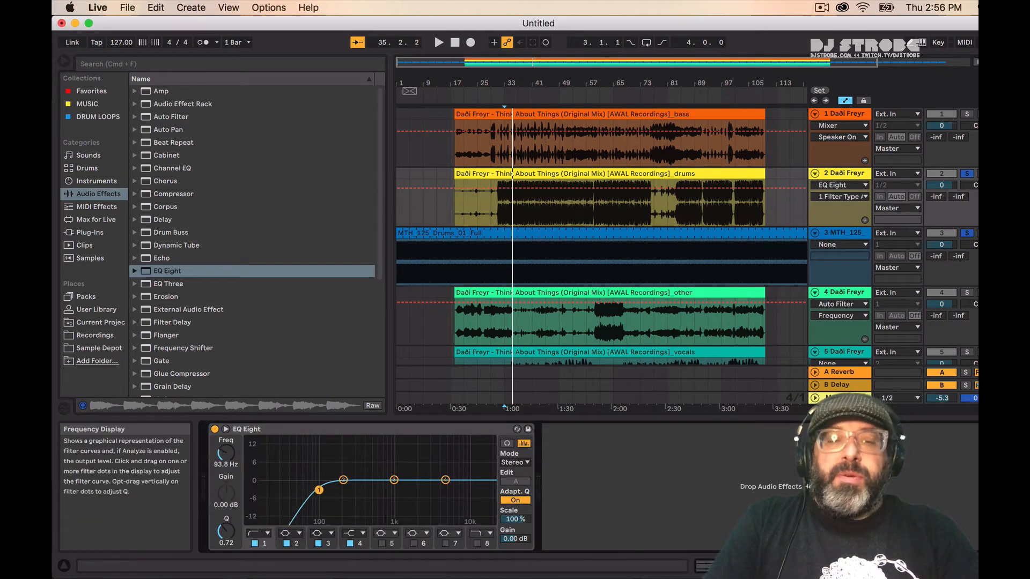
Raise the drums' low cut to about 495 Hz and enable the band 8 high cut while comparing soloed and full playback.
click(967, 175)
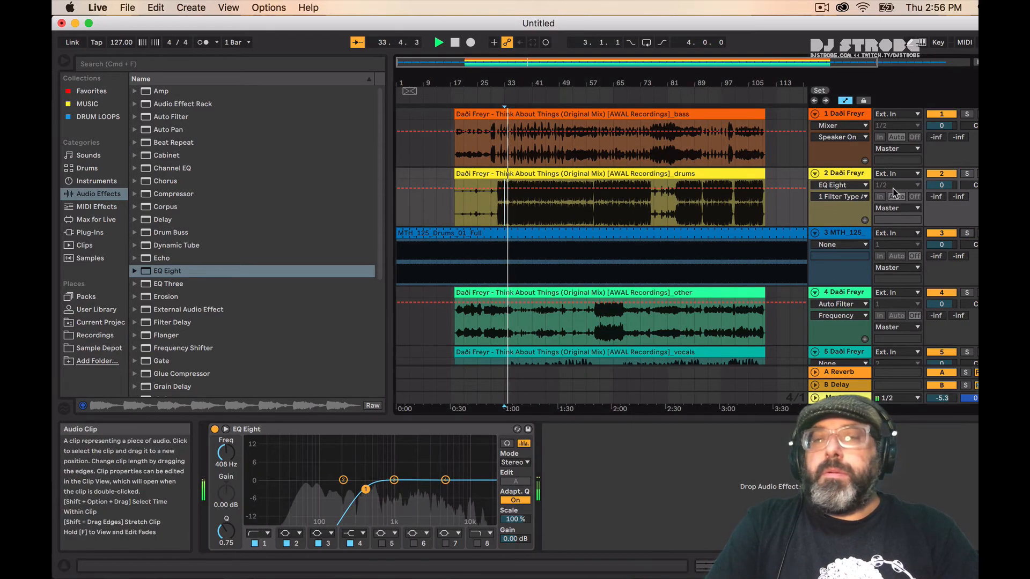
click(966, 174)
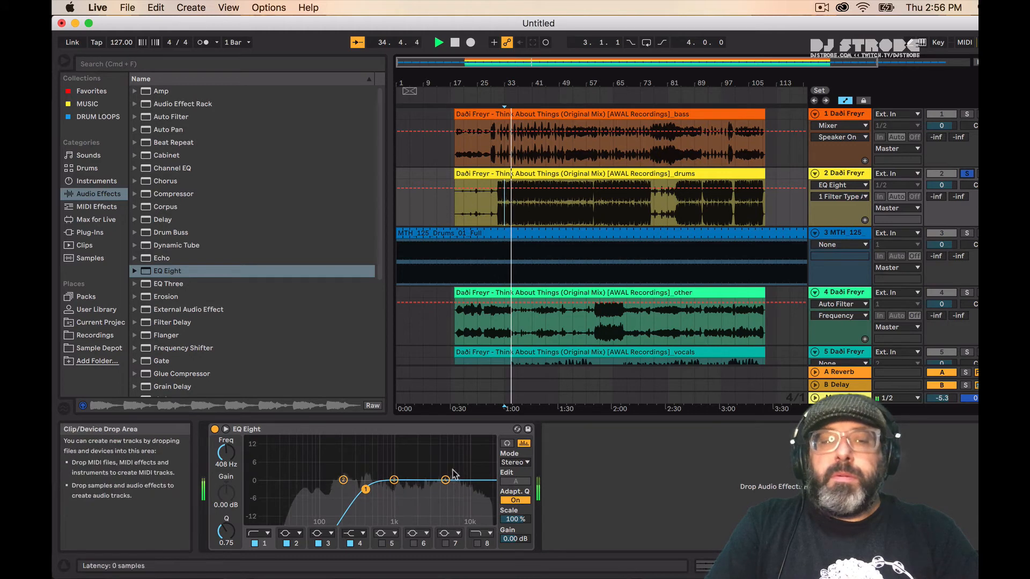
click(477, 543)
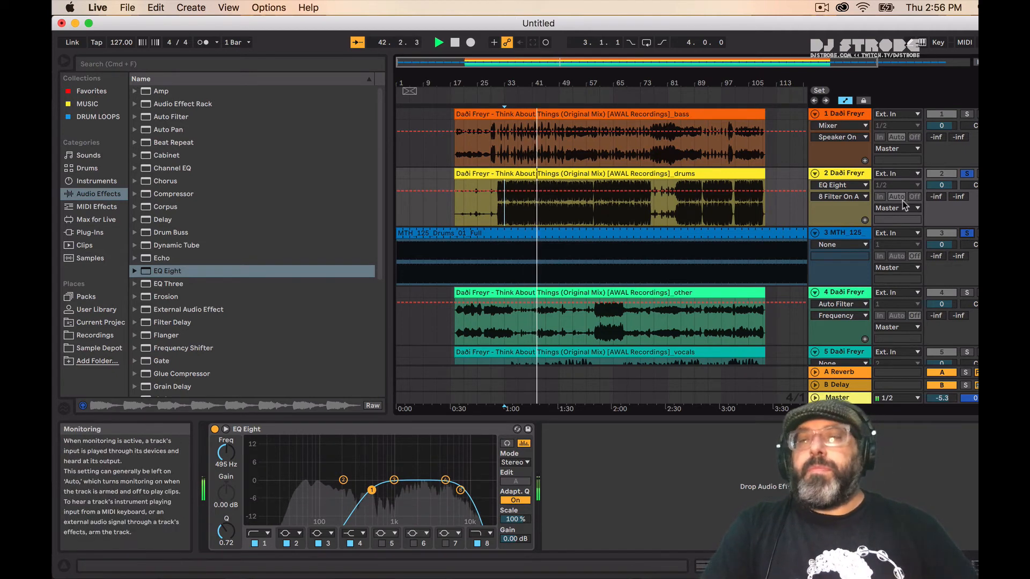
click(967, 175)
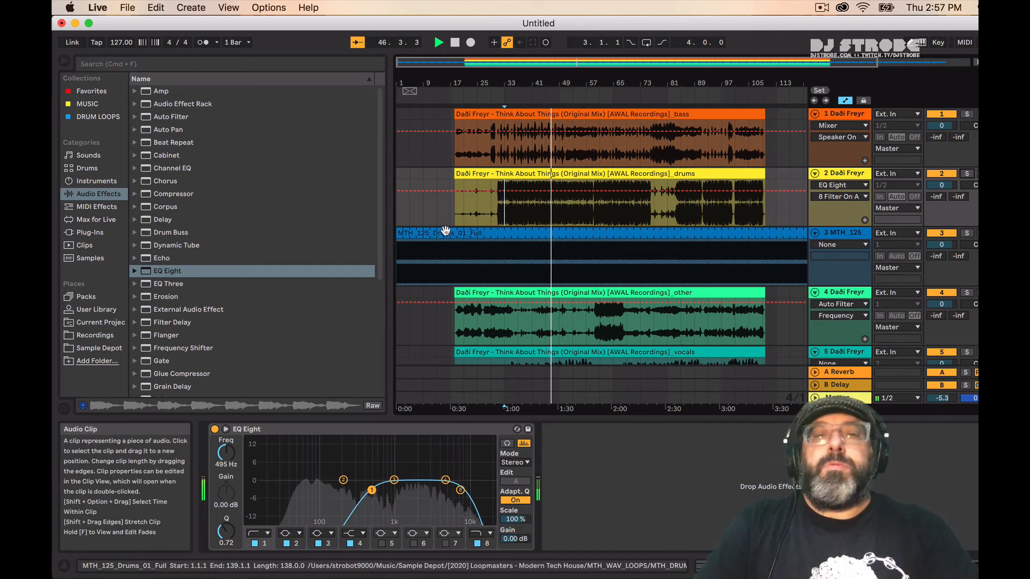
Copy the two-bar section from bar 19 of the "other" track to bars 17 and 15 and play the intro.
click(435, 213)
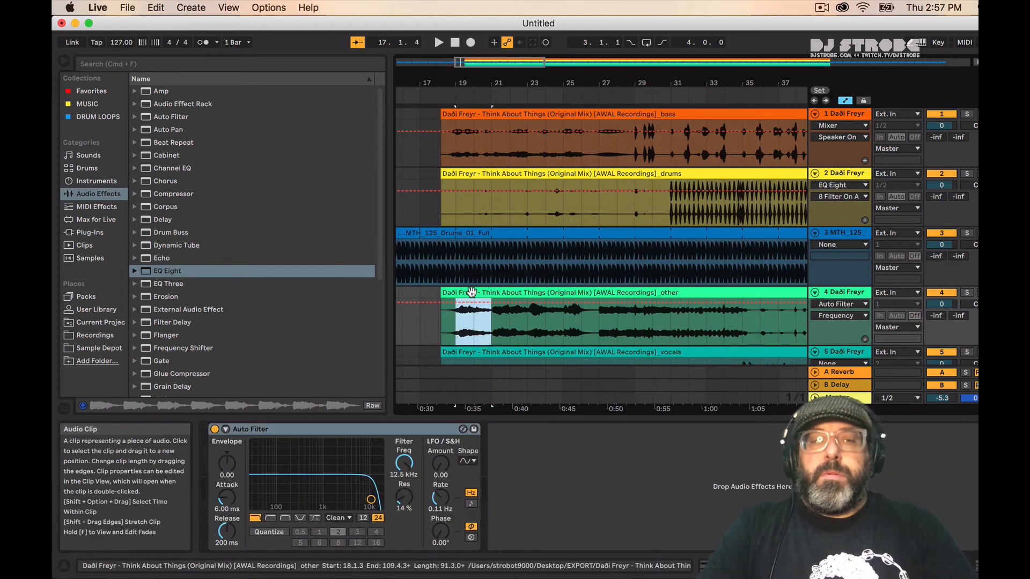
drag(471, 293, 436, 295)
key(space)
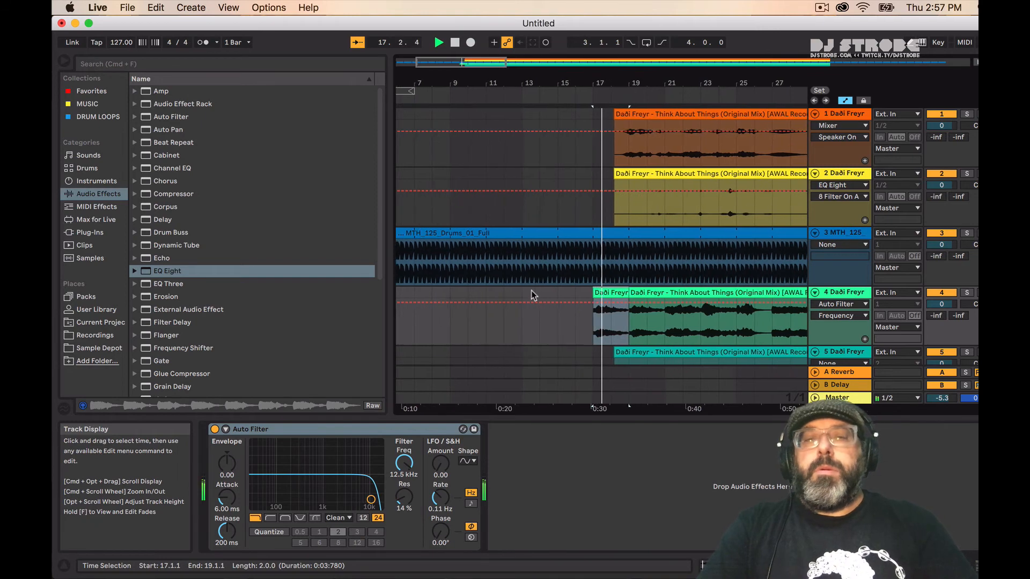
drag(606, 289, 552, 304)
key(space)
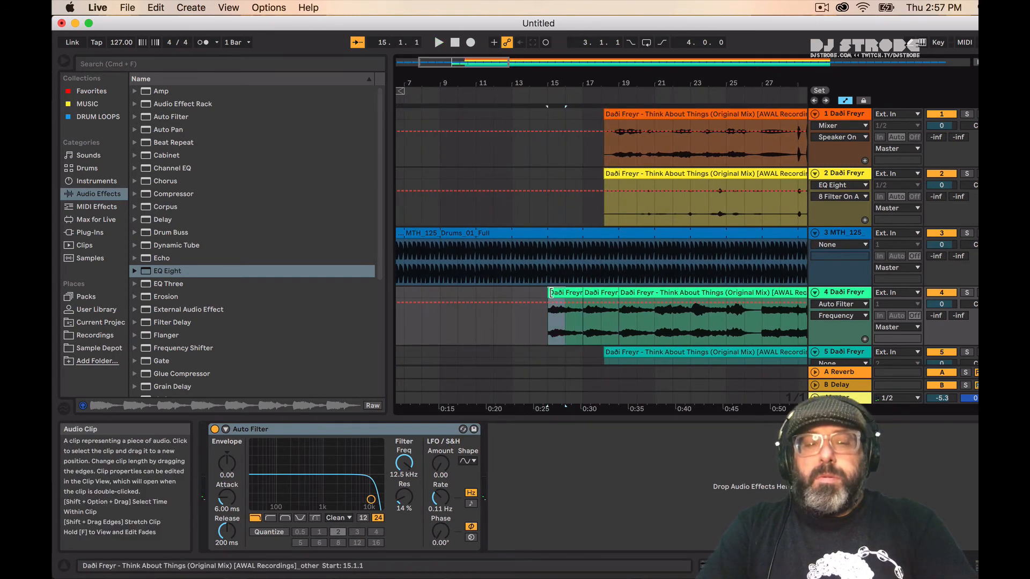
Duplicate the one-bar section at bar 15 of the "other" track up to bar 19 and play the result.
key(super+d)
key(super+d)
key(space)
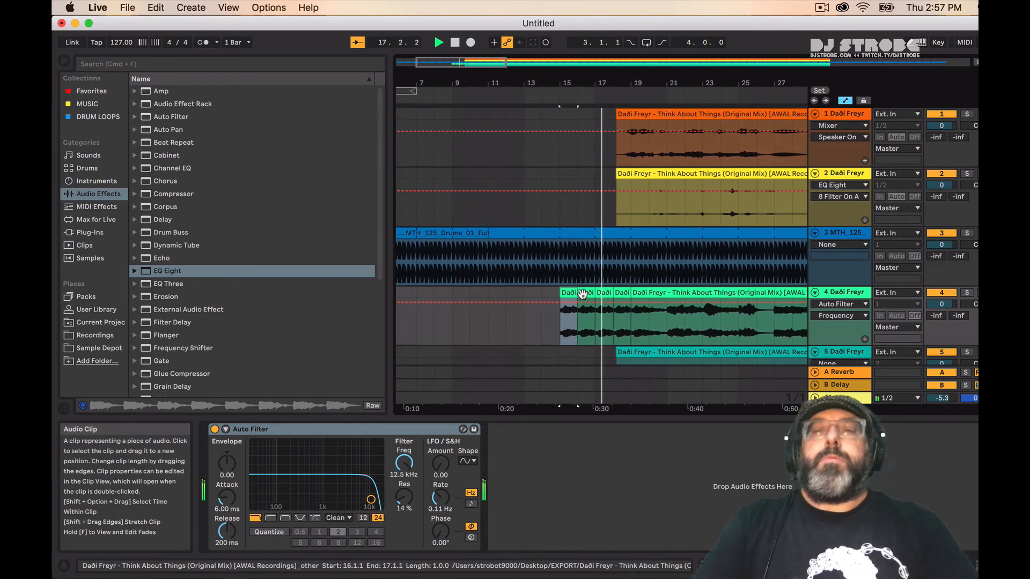
Cut bar 18 and the section from bar 75 to bar 83 out of the MTH_125 loop track.
drag(614, 244, 607, 236)
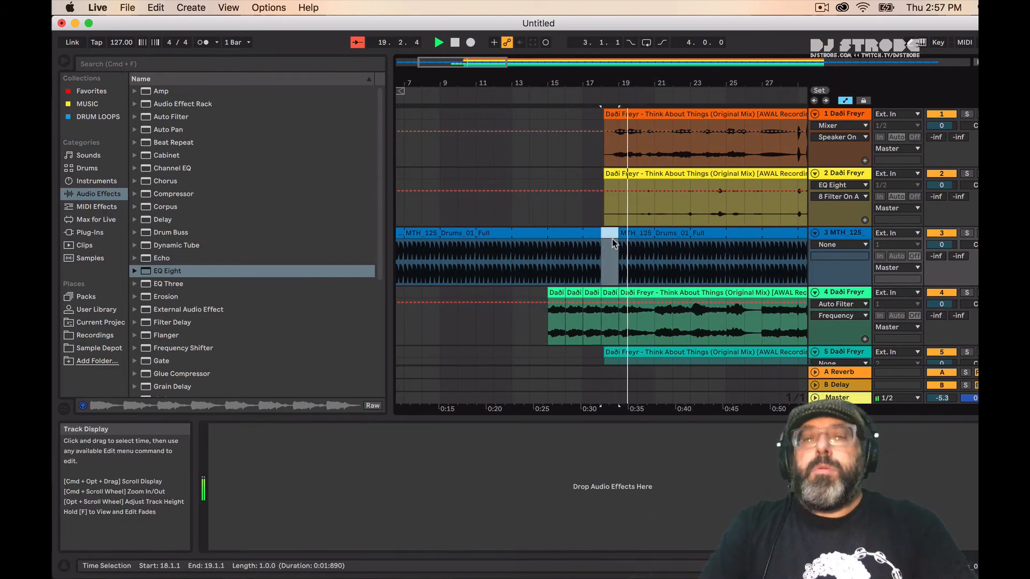
drag(674, 83, 381, 55)
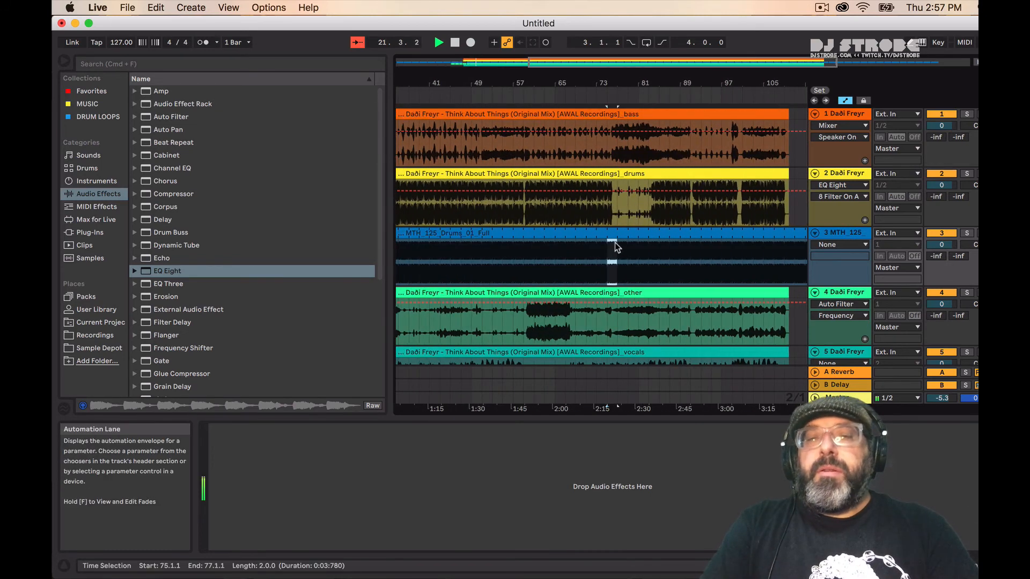
drag(615, 242, 649, 234)
key(Delete)
Play into the break and close the MTH_125 loop's gap by extending both neighbouring clips to meet at bar 76.
click(590, 210)
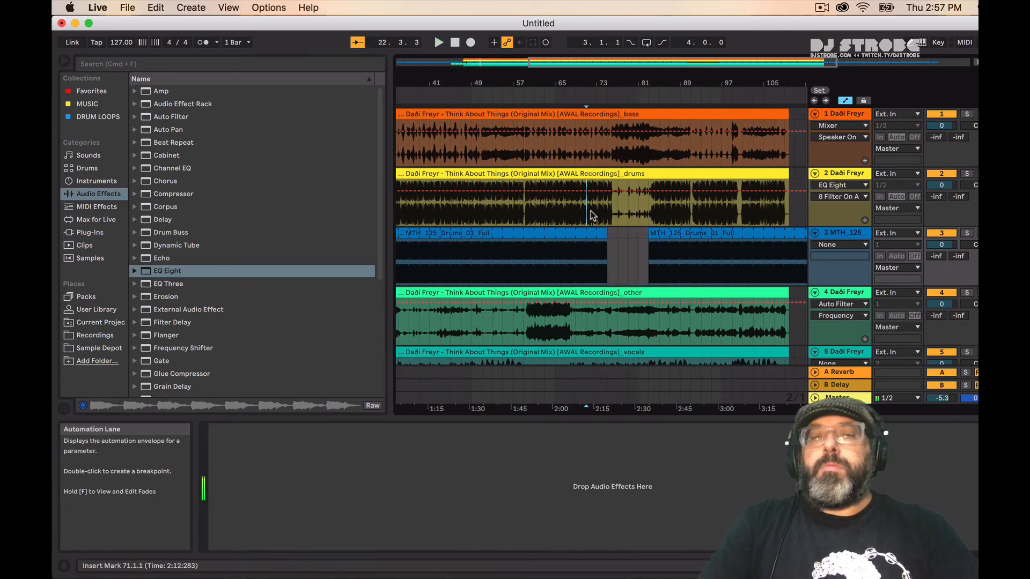
key(space)
drag(615, 85, 660, 235)
click(635, 266)
key(space)
key(space)
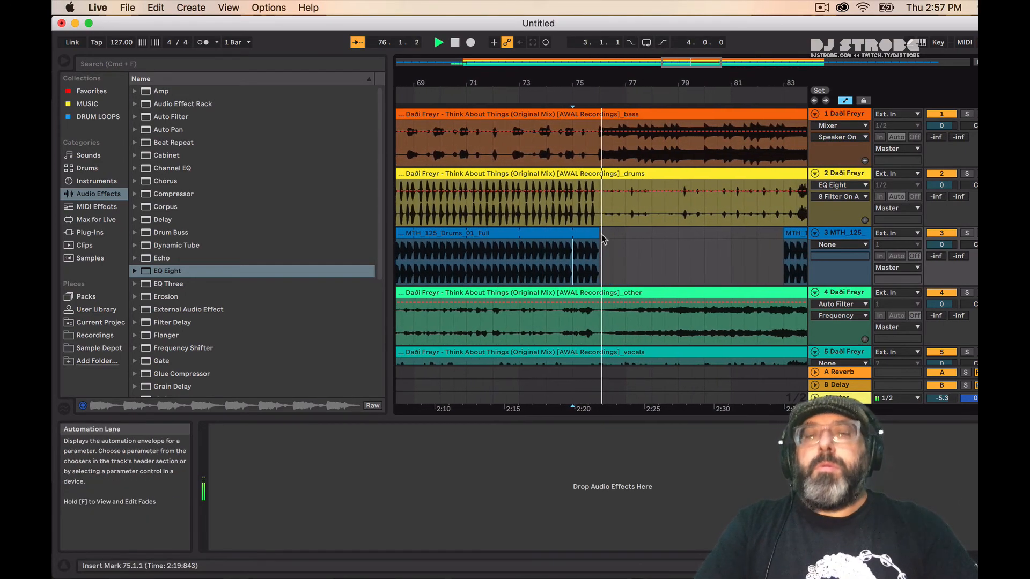
drag(769, 233, 586, 232)
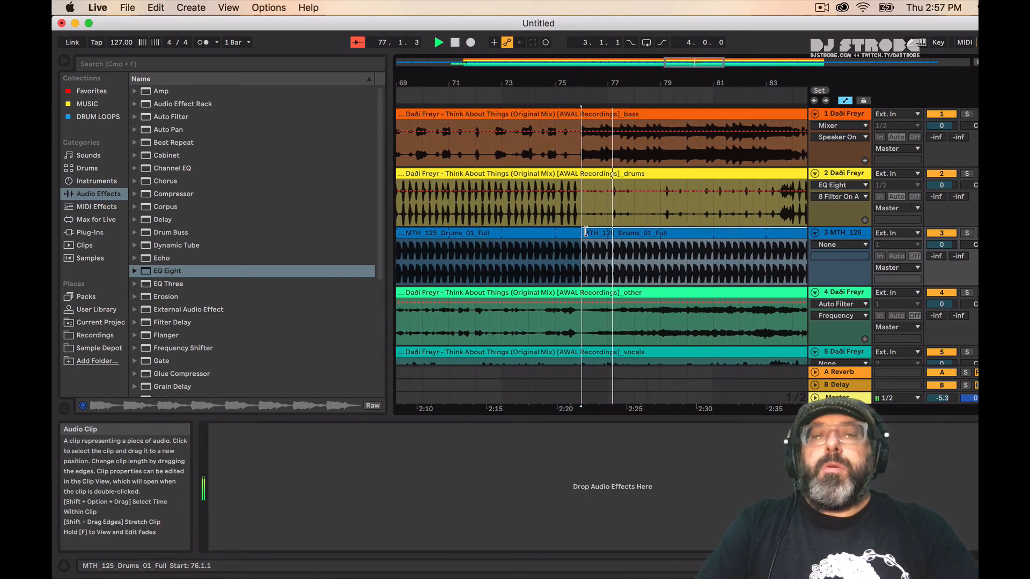
Add an EQ Eight to the MTH_125 loop track and set its band 1 filter to a low cut.
drag(162, 272, 674, 251)
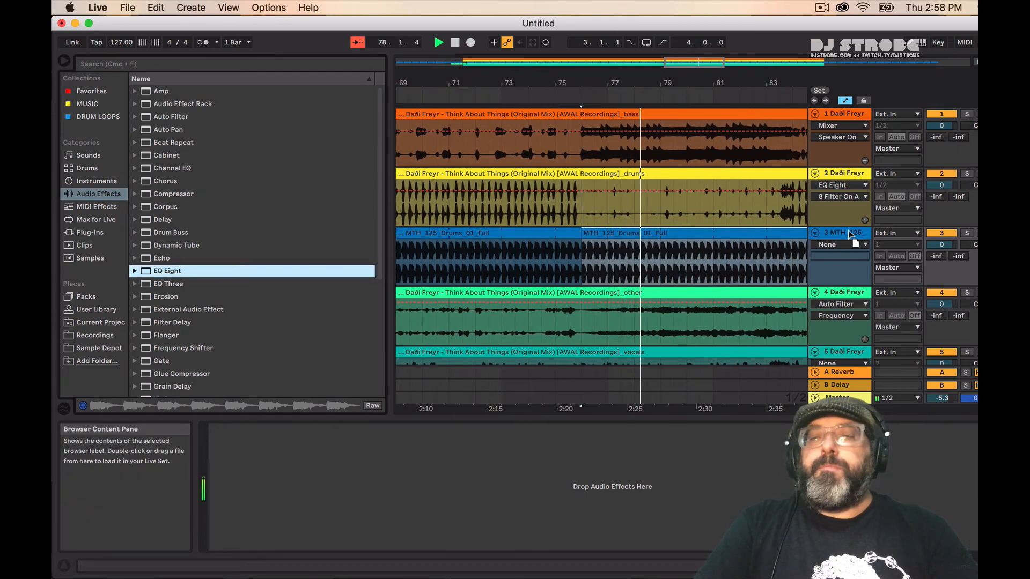
drag(852, 236, 852, 239)
click(263, 533)
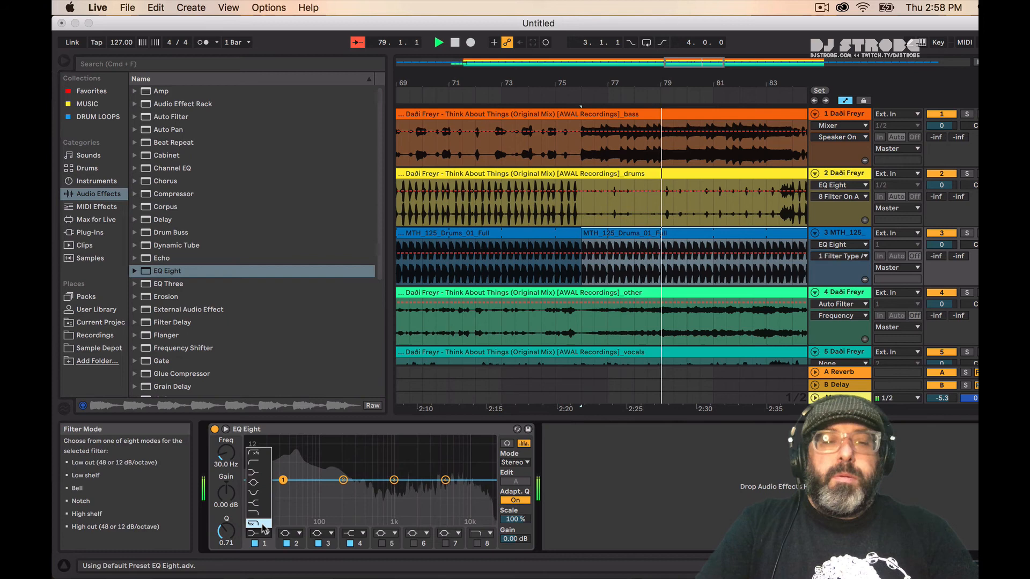
click(259, 472)
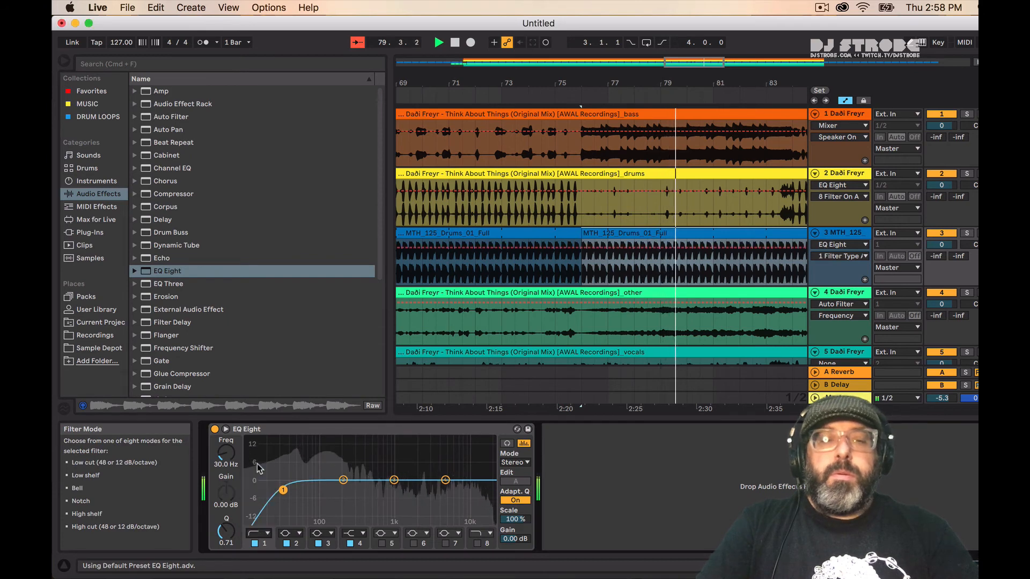
Automate the loop track's 1 Frequency A to ramp up to about 595 Hz just before bar 76 and play it from bar 74.
click(838, 255)
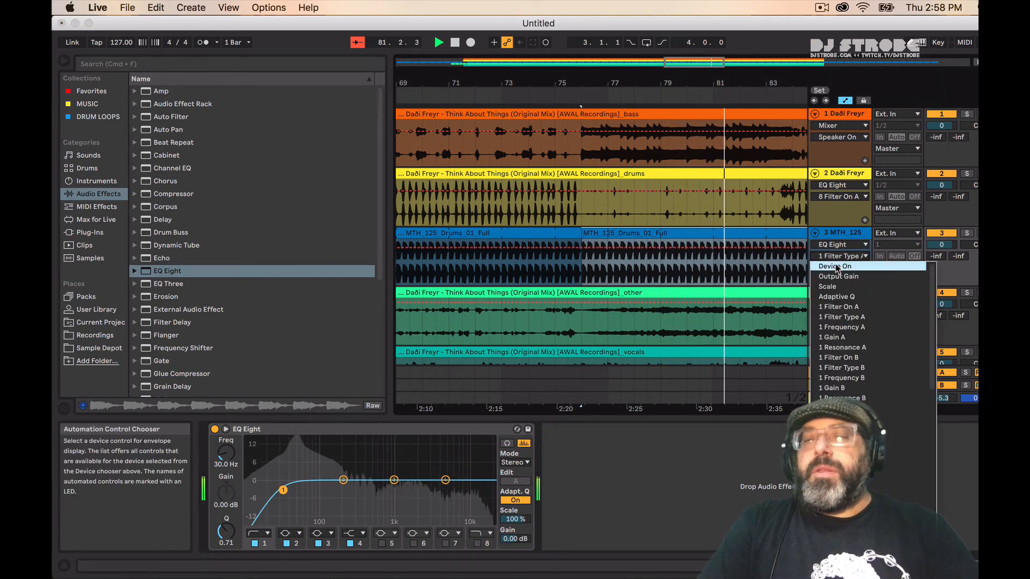
click(842, 327)
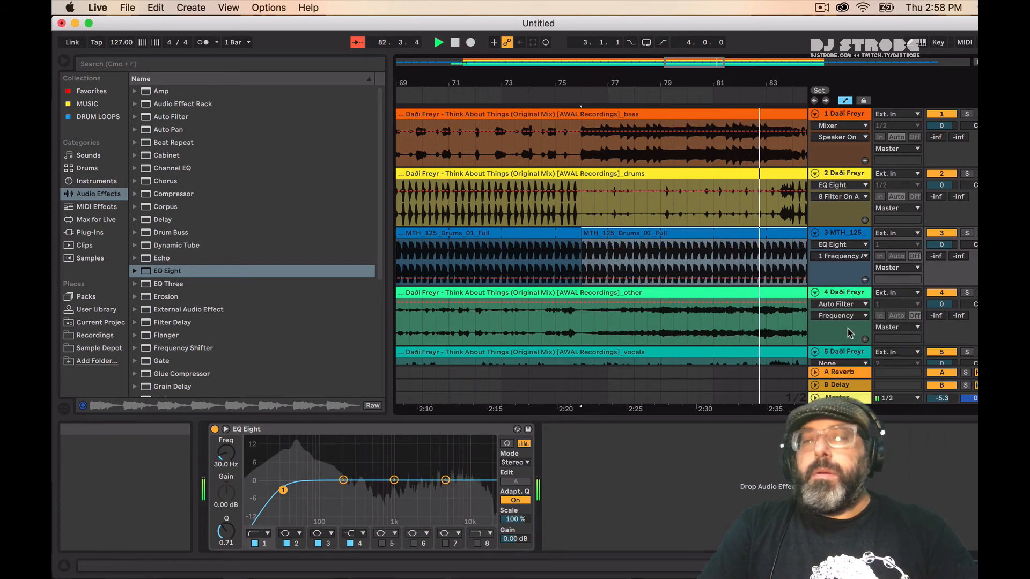
click(543, 280)
drag(575, 279, 575, 261)
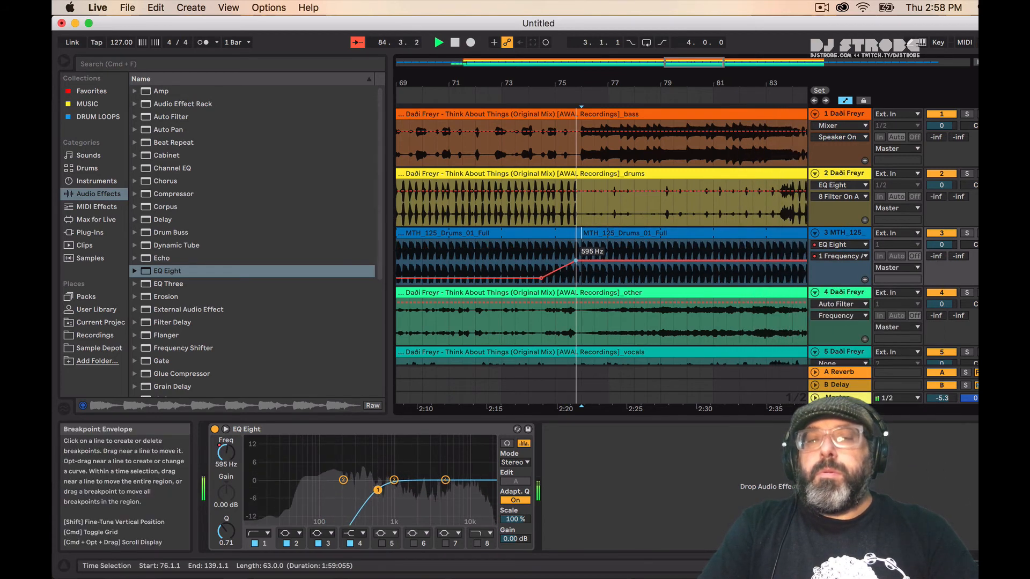
click(526, 250)
key(space)
key(space)
drag(750, 84, 558, 81)
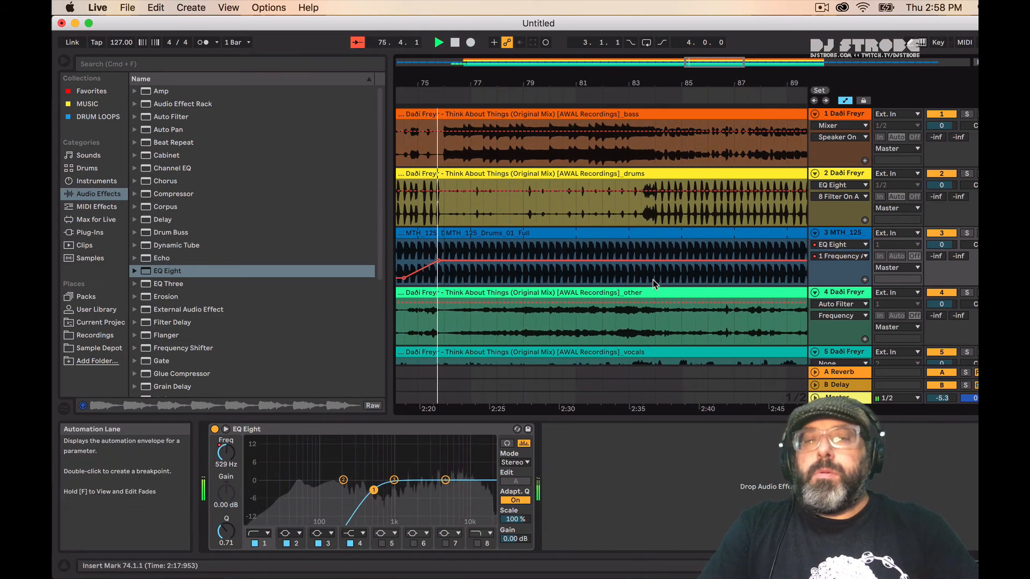
Turn off snapping automation to the grid and cut bar 83 out of the MTH_125 loop by splitting at bar 84 and trimming.
click(269, 7)
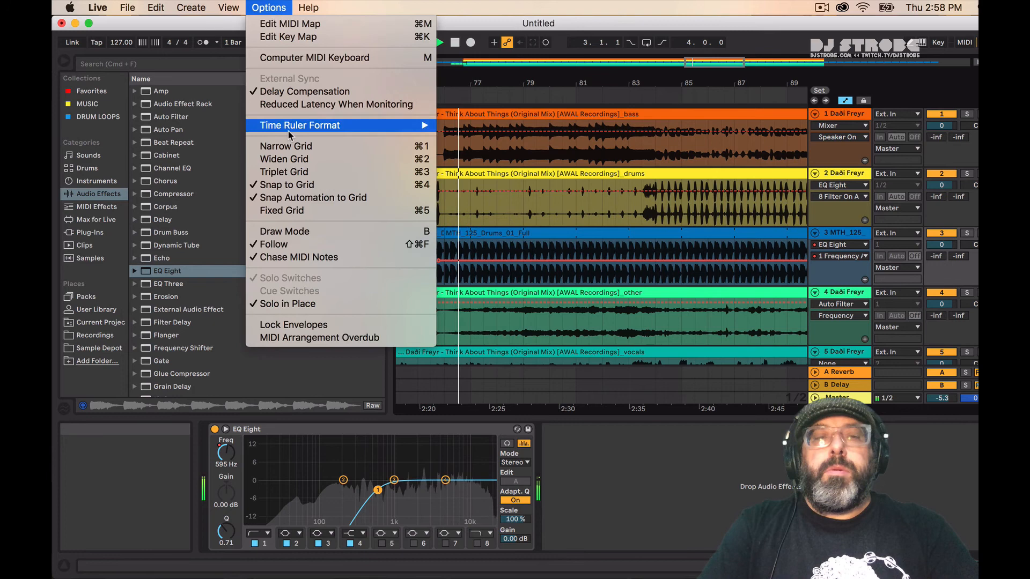
click(320, 197)
click(656, 281)
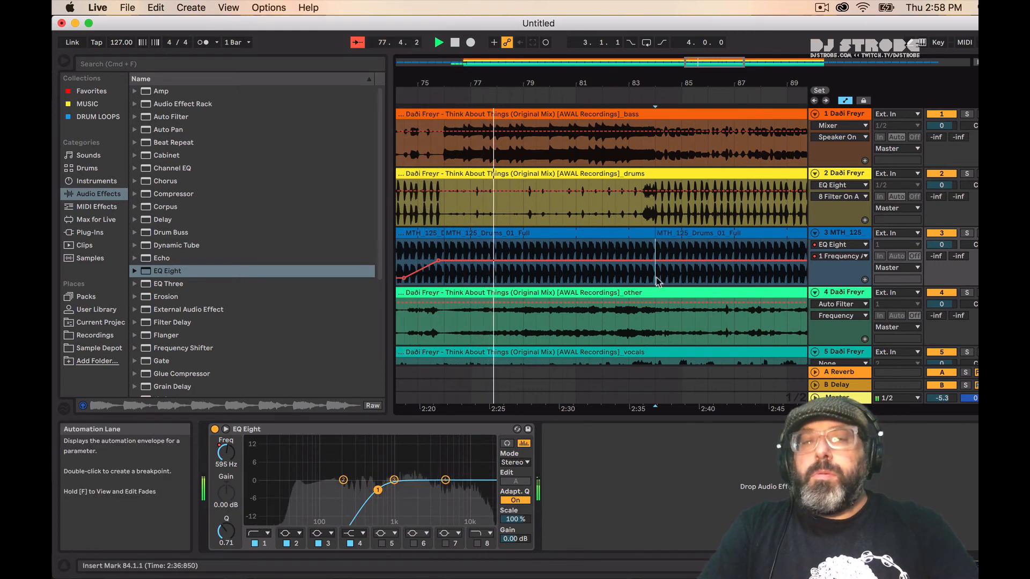
drag(654, 234, 629, 234)
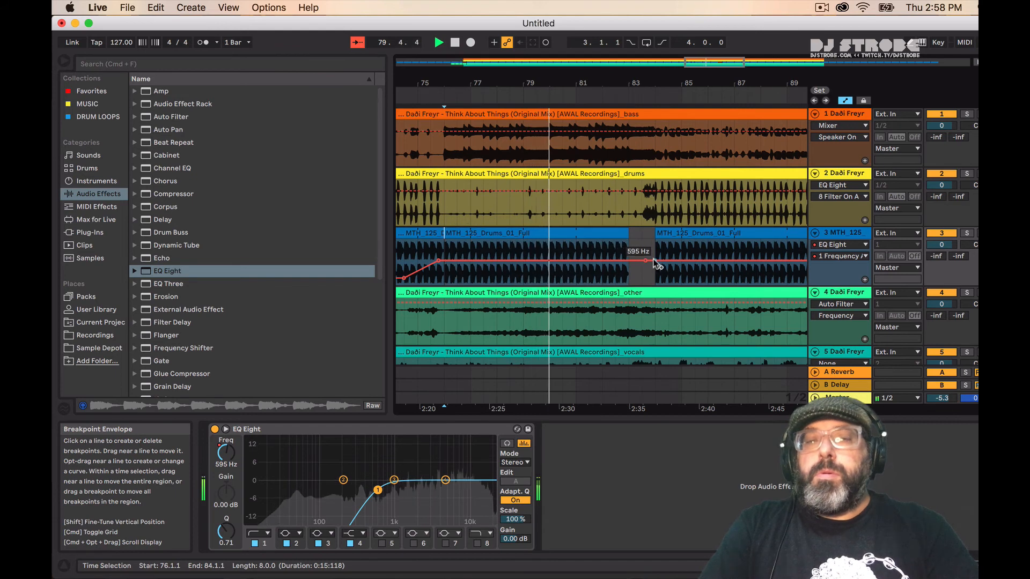
Automate the loop track's EQ Eight Device On to switch off in the gap just before bar 84.
click(815, 253)
click(836, 268)
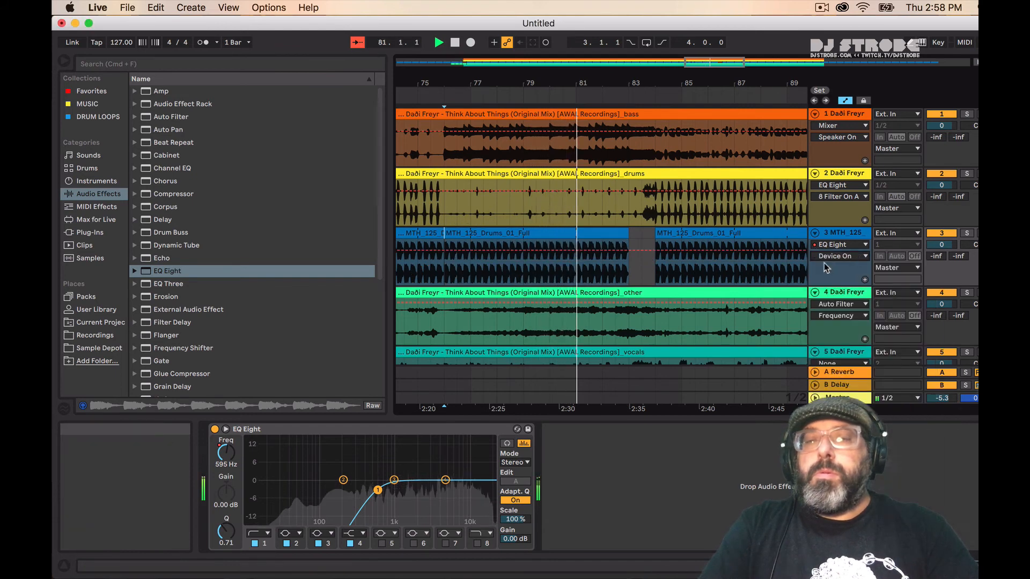
click(648, 251)
drag(661, 251, 648, 274)
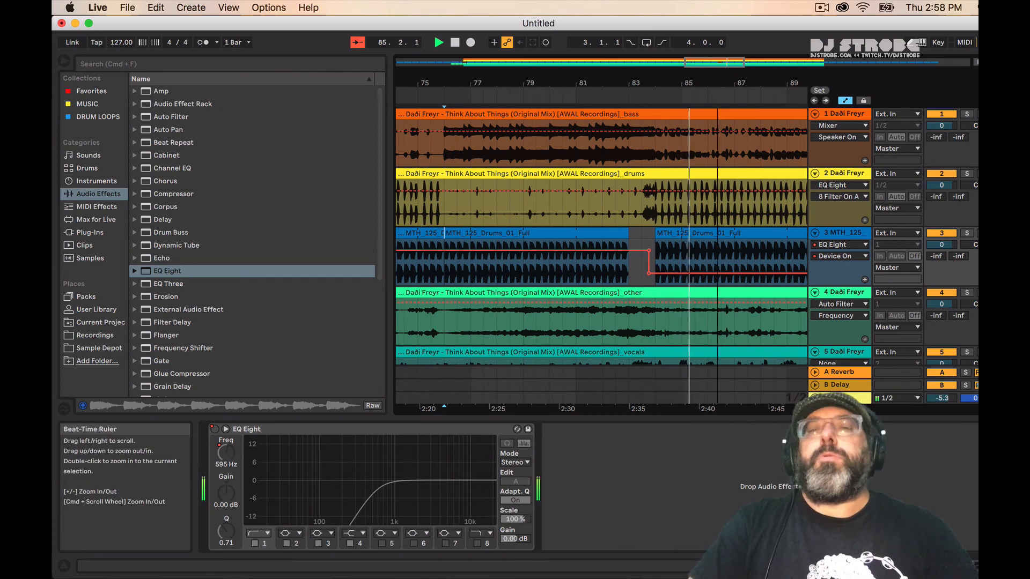
Play the arrangement past bar 84 and review it through to the end of the stems near bar 109.
drag(735, 83, 330, 72)
click(719, 209)
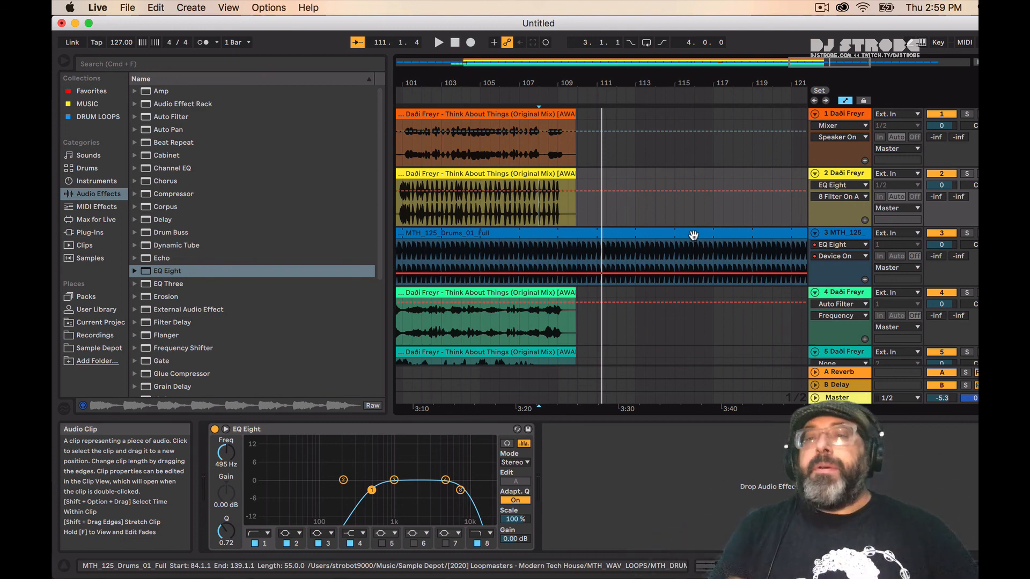
click(820, 8)
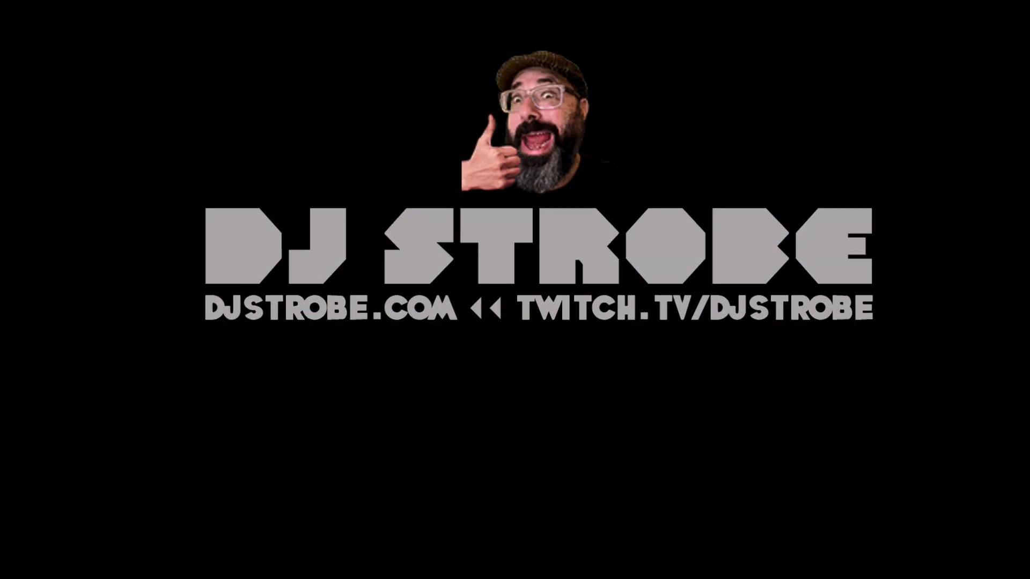